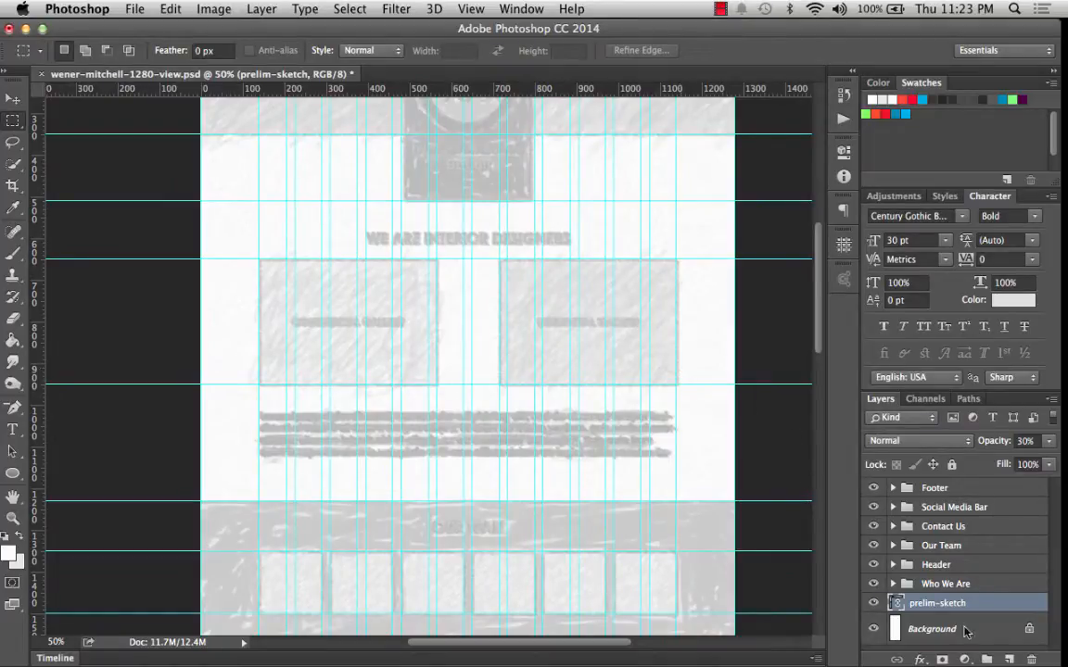
# Draw a white 1280 × 880 px rectangle inside the Who We Are group, covering the section between its upper and lower guides
pyautogui.scroll(2, 630, 278)
pyautogui.scroll(4, 630, 277)
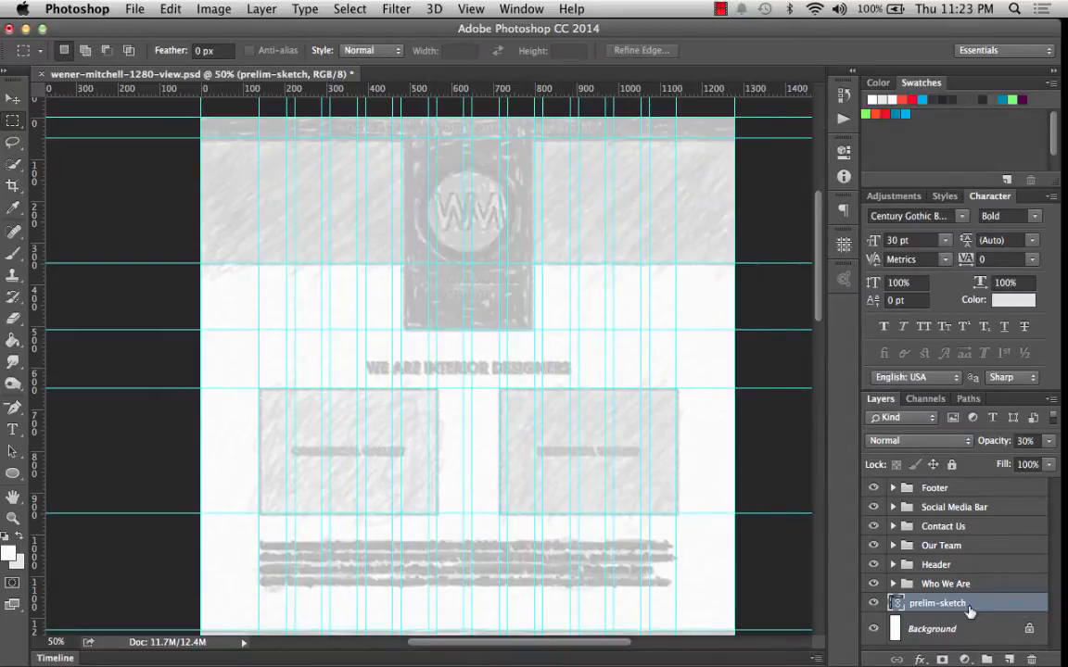
pyautogui.click(940, 585)
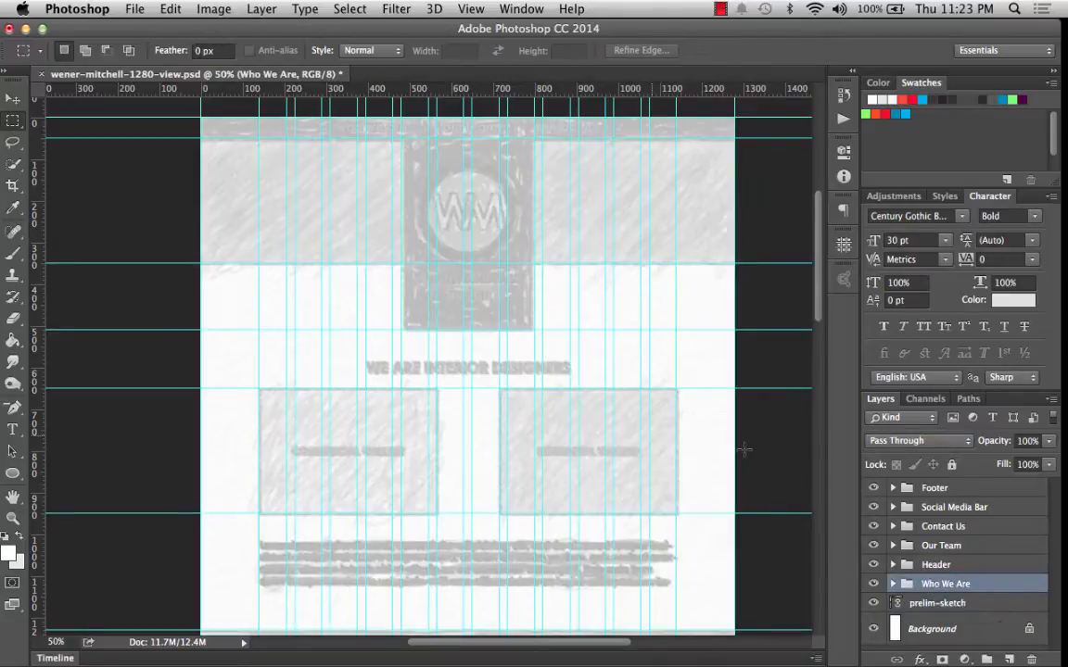
pyautogui.scroll(-1, 519, 320)
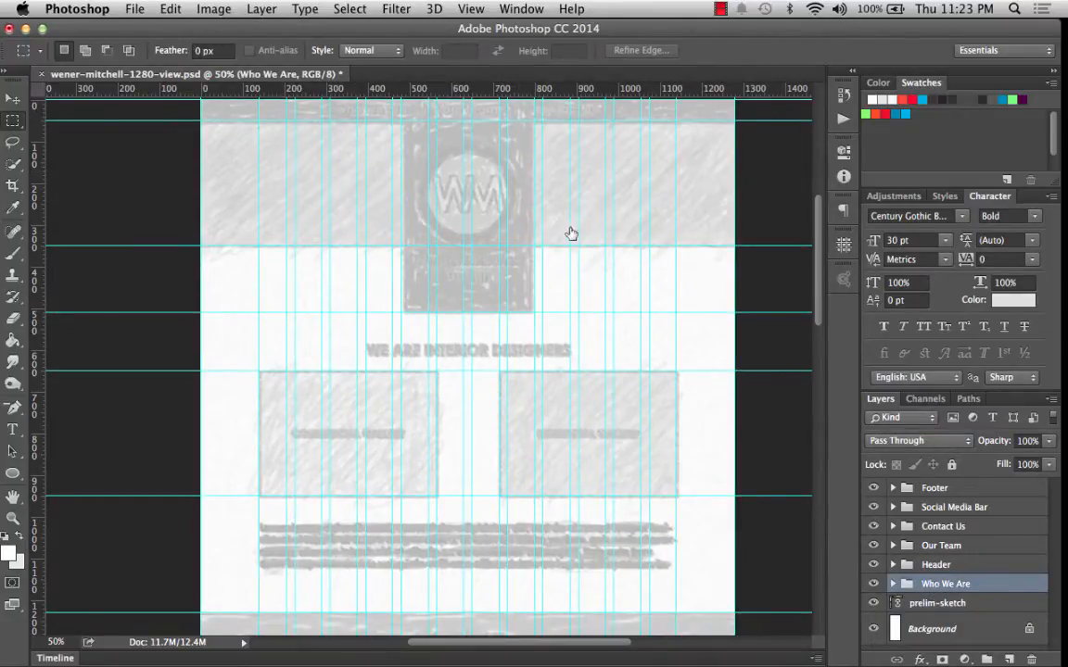
pyautogui.click(894, 584)
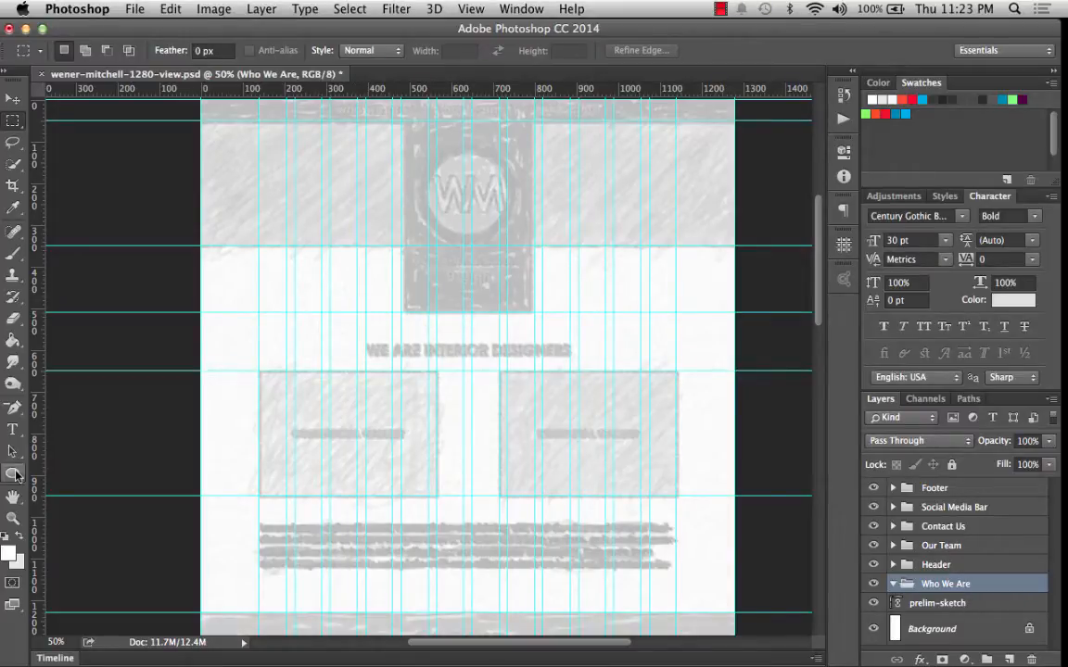
pyautogui.click(13, 473)
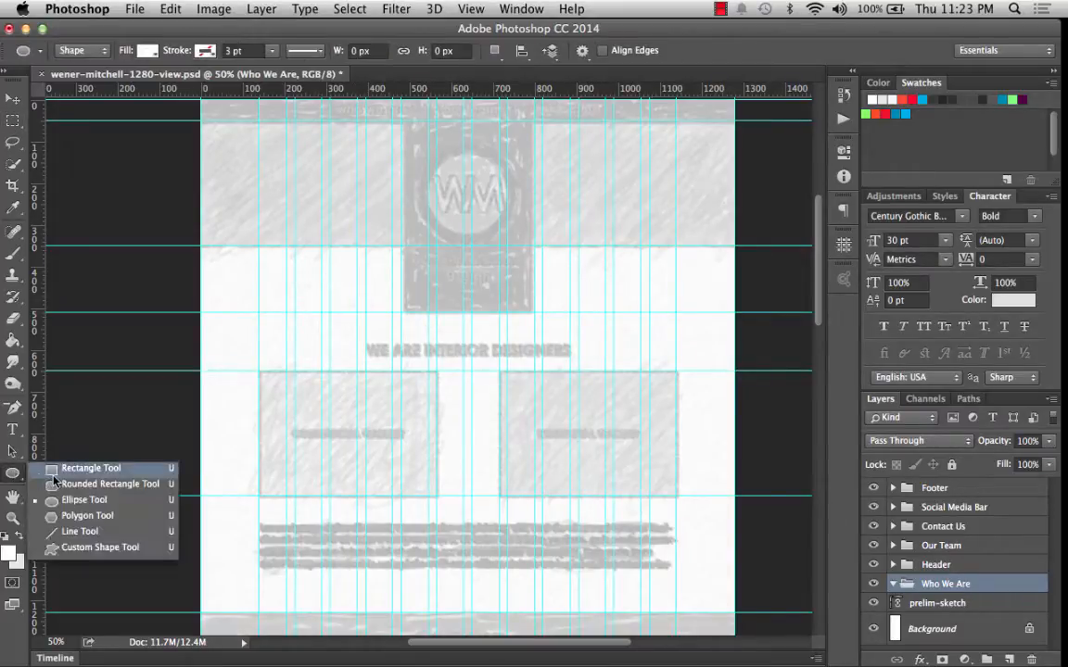
pyautogui.click(84, 468)
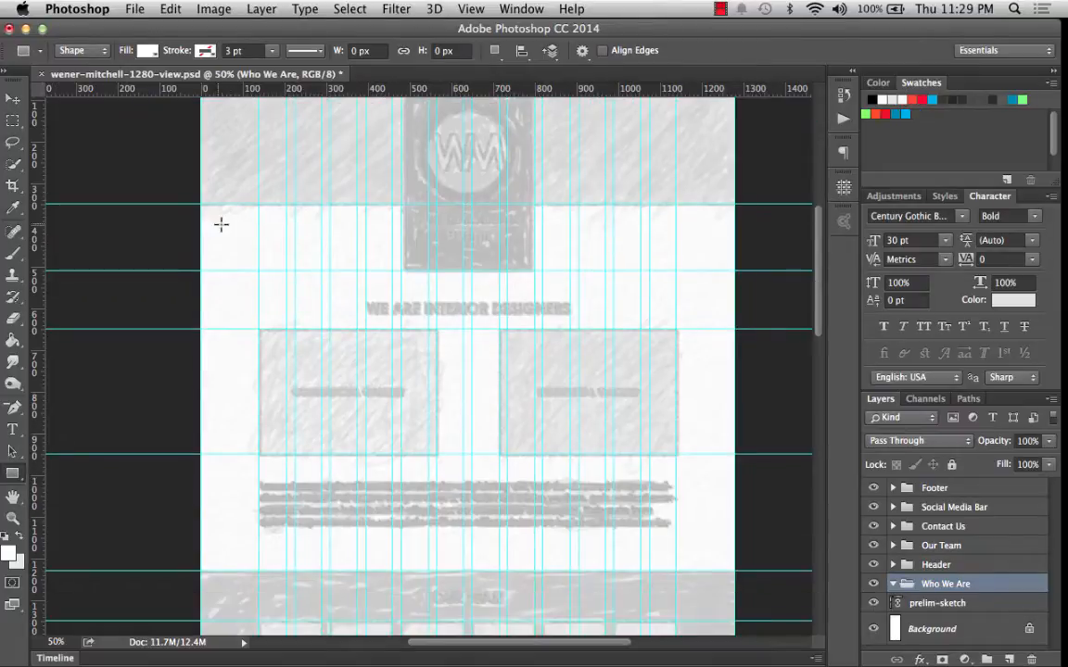
pyautogui.moveTo(202, 204); pyautogui.dragTo(734, 569)
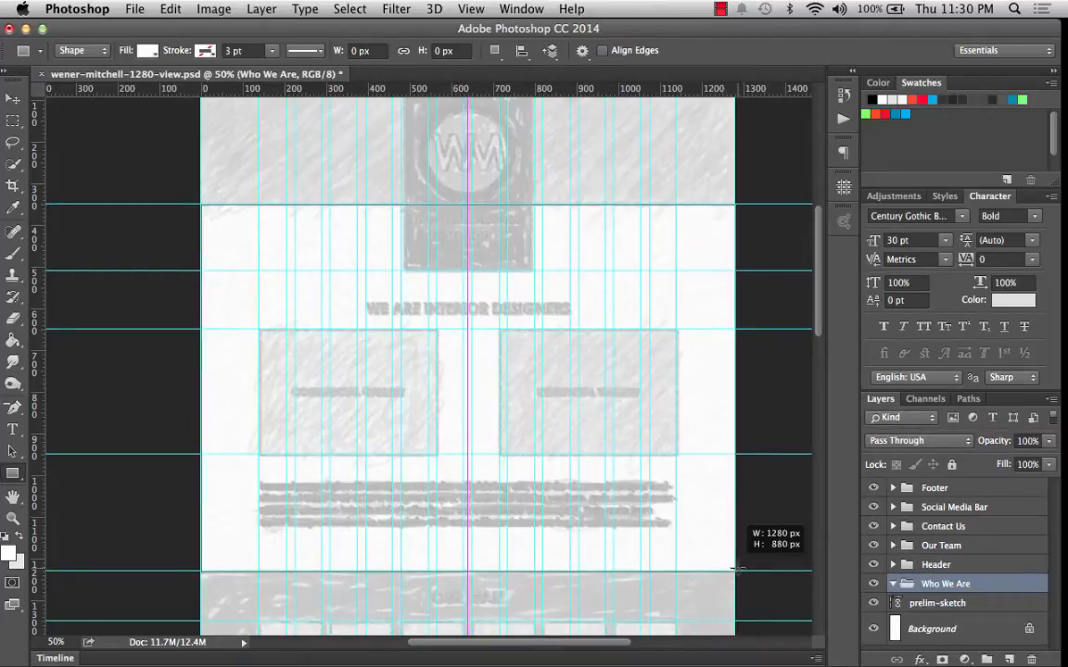
pyautogui.moveTo(734, 570); pyautogui.dragTo(734, 570)
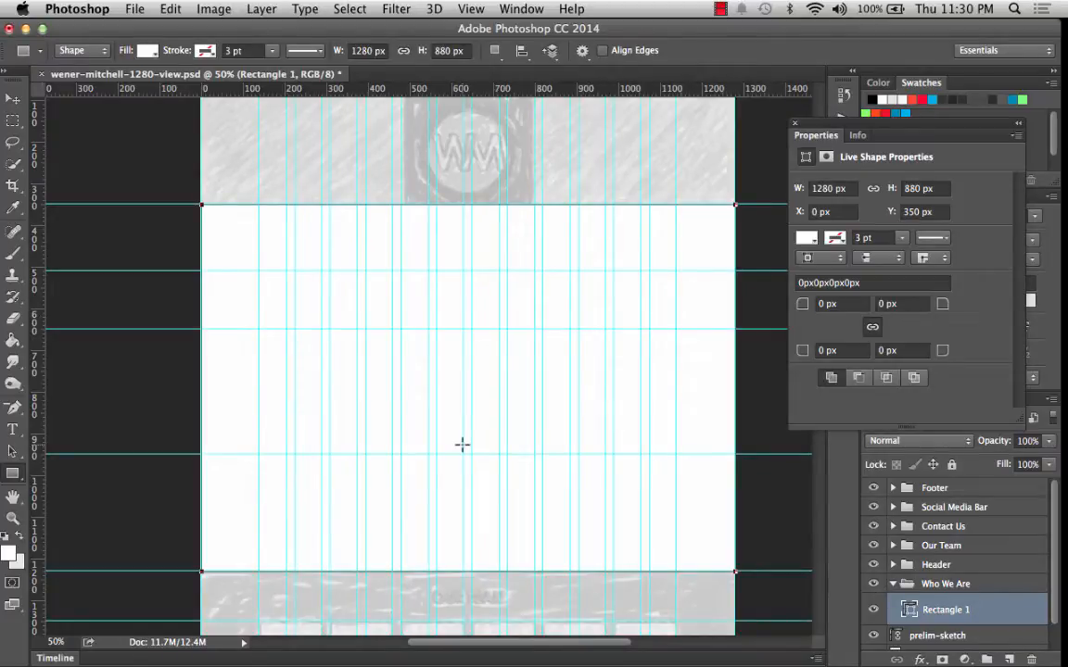
# Rename the new rectangle layer as "bg - who we are"
pyautogui.doubleClick(944, 611)
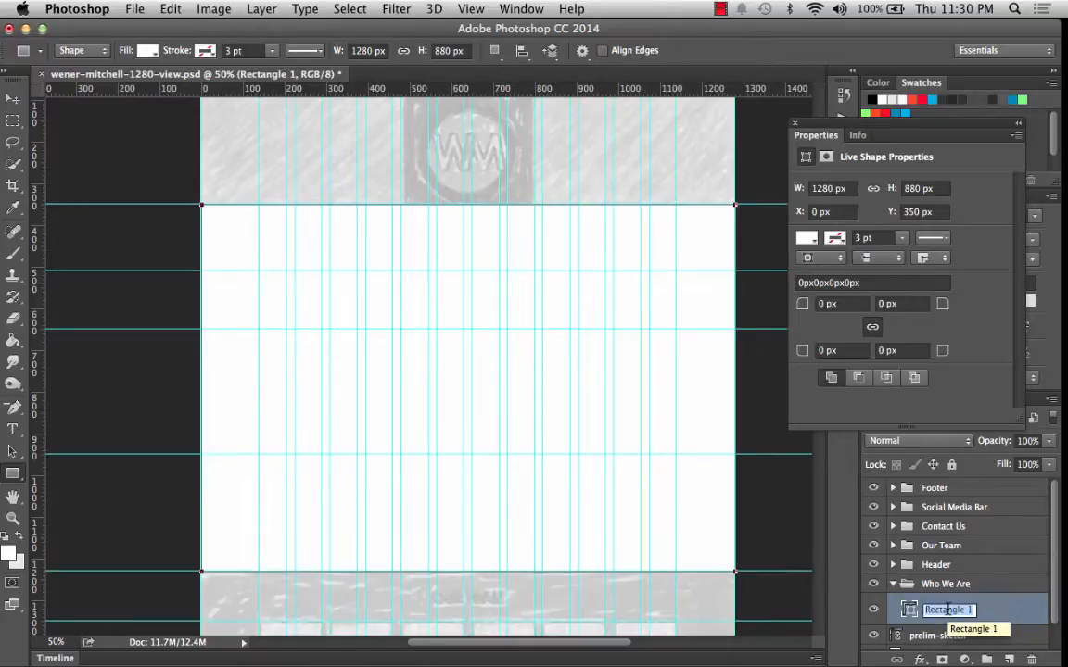
pyautogui.write('bg ')
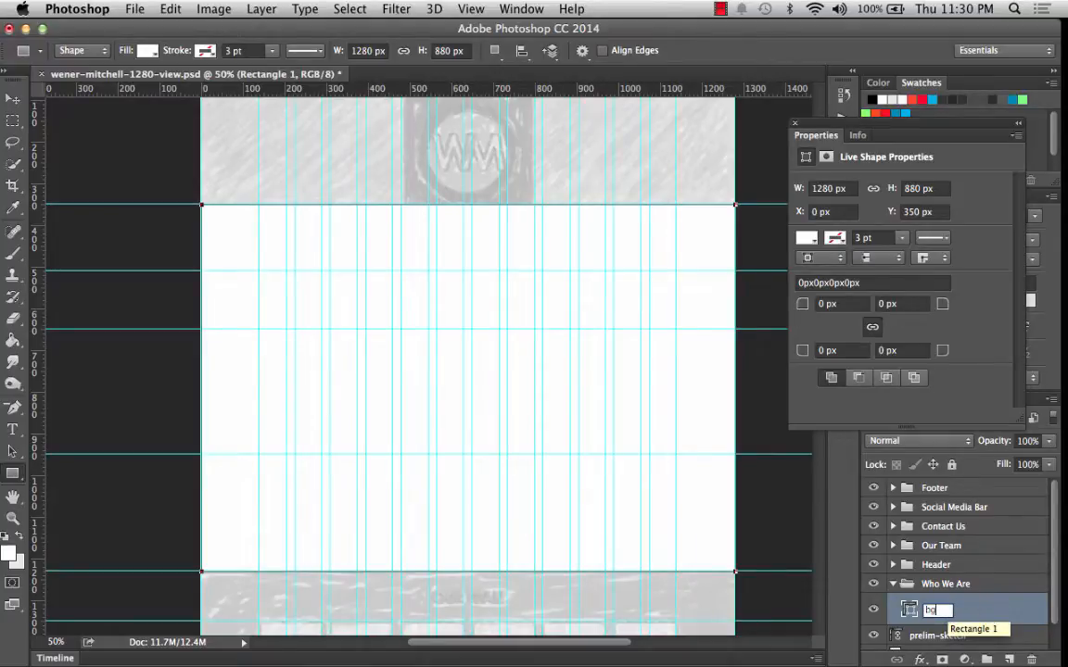
pyautogui.write('- who we are')
pyautogui.press('Return')
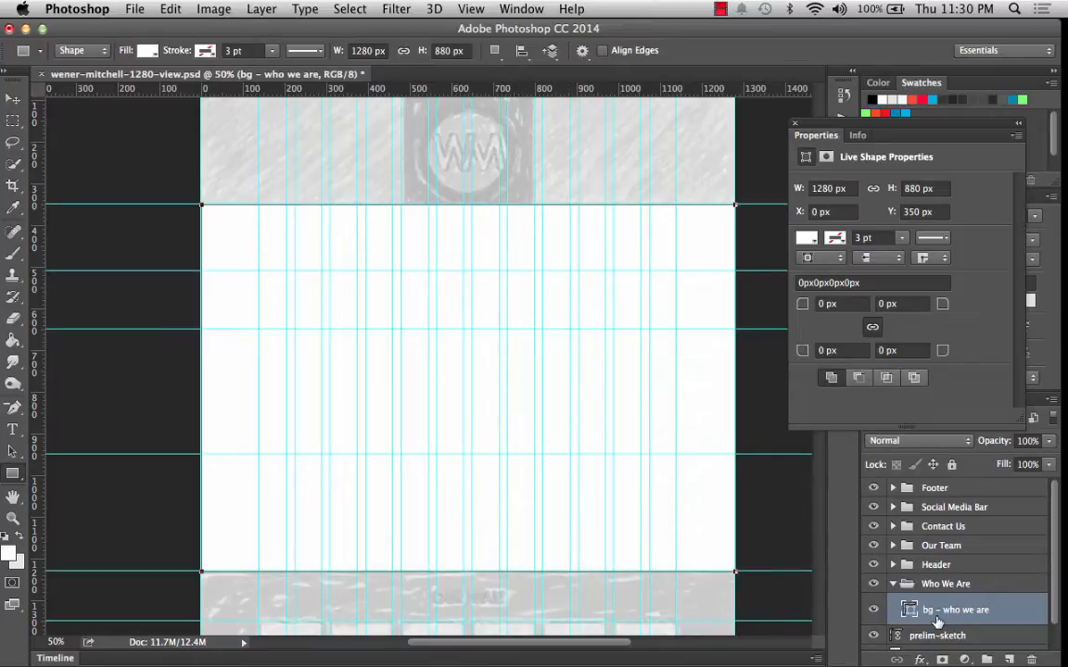
# Check the sketch beneath the background layer by toggling its visibility, trying 40% opacity and restoring it to 100%
pyautogui.click(873, 610)
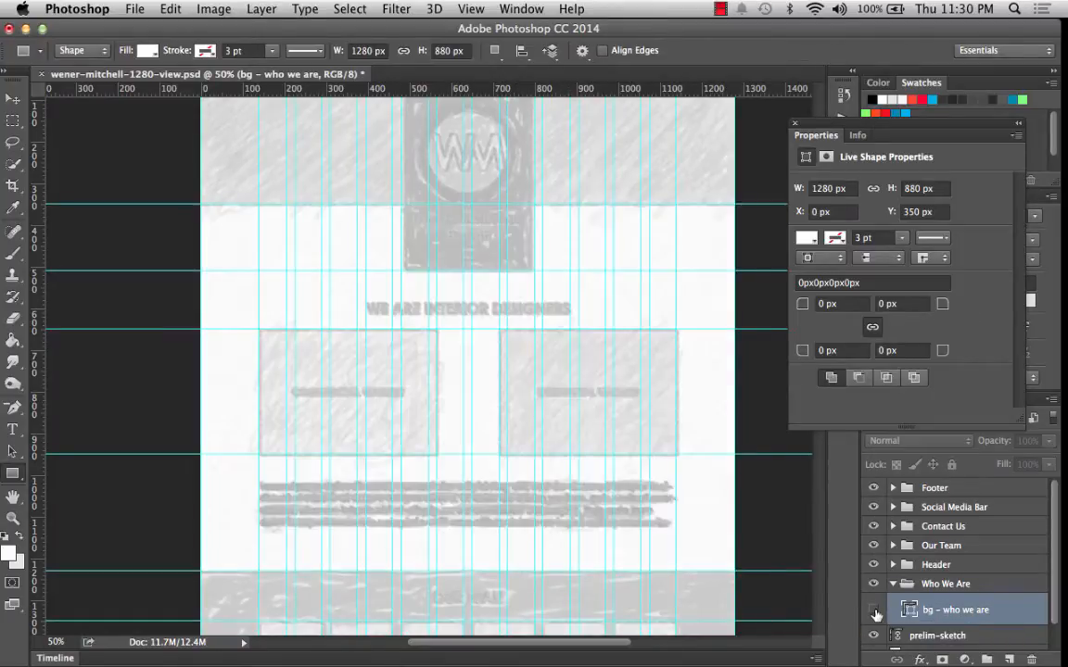
pyautogui.click(873, 610)
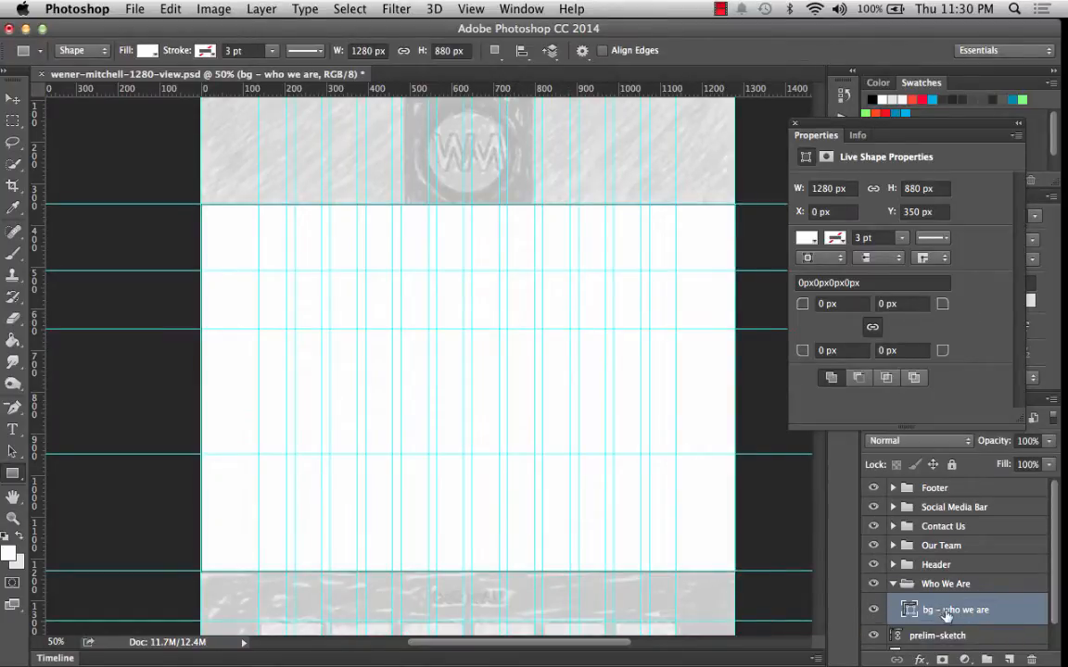
pyautogui.click(874, 608)
pyautogui.click(875, 609)
pyautogui.click(1045, 465)
pyautogui.moveTo(1042, 464); pyautogui.dragTo(1002, 463)
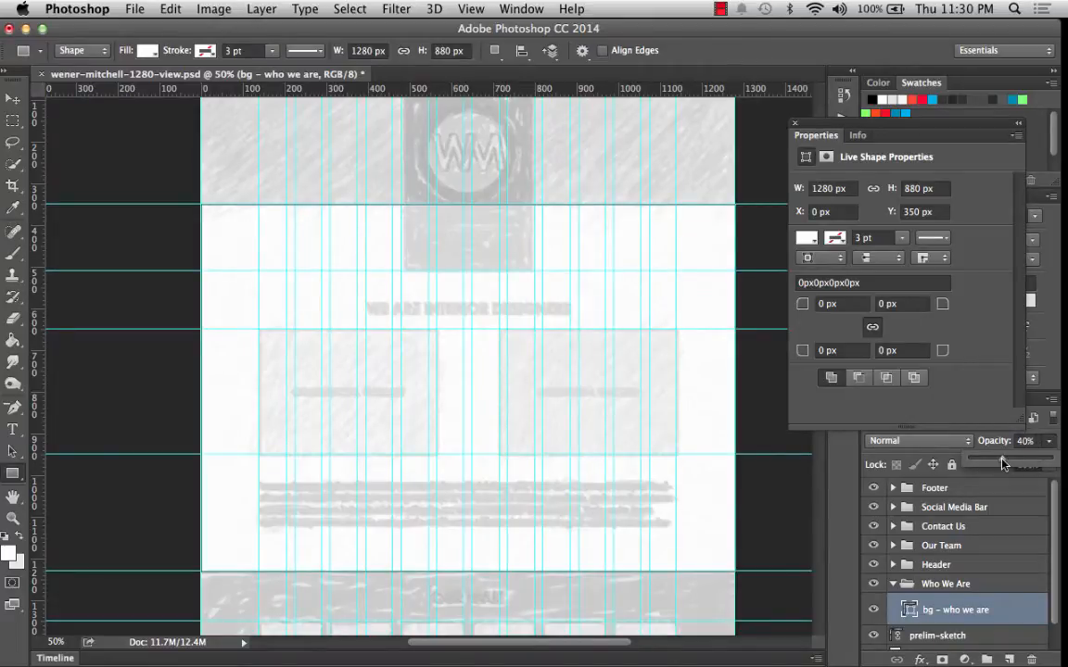
pyautogui.moveTo(1002, 464); pyautogui.dragTo(1051, 459)
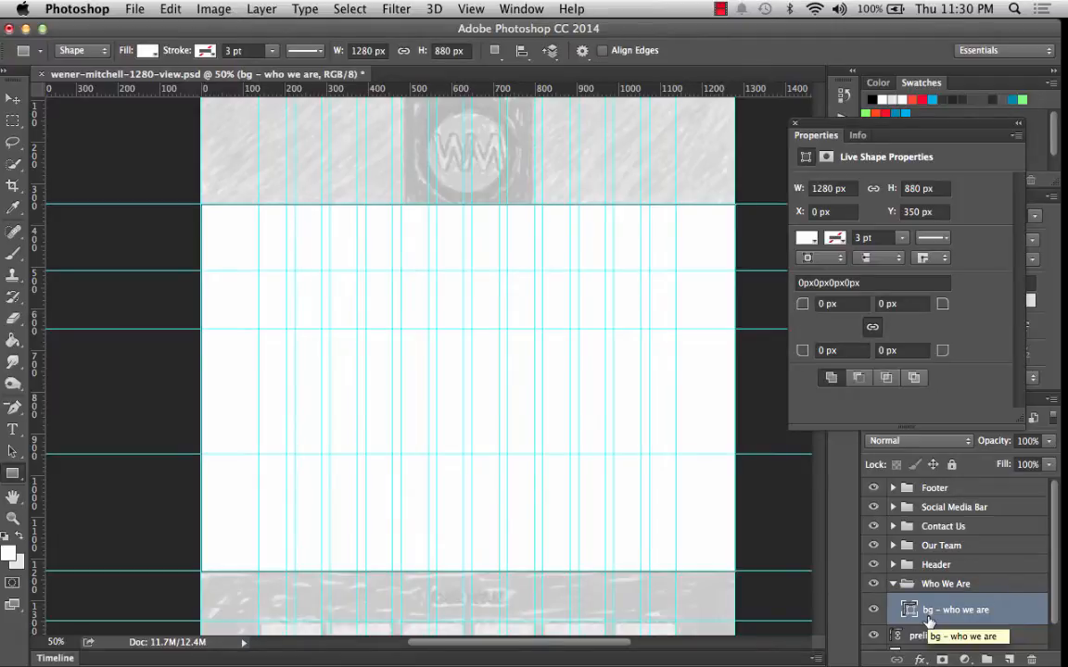
pyautogui.click(873, 610)
pyautogui.click(873, 610)
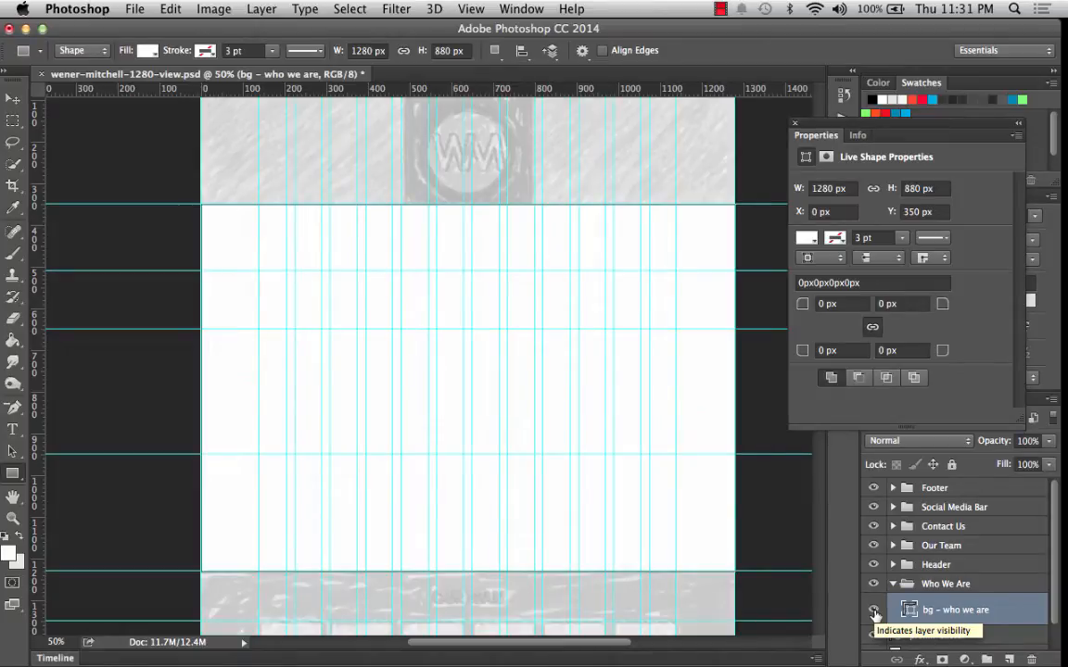
# Dock the floating Properties and Info panel group with the collapsed panel icons
pyautogui.scroll(-1, 917, 582)
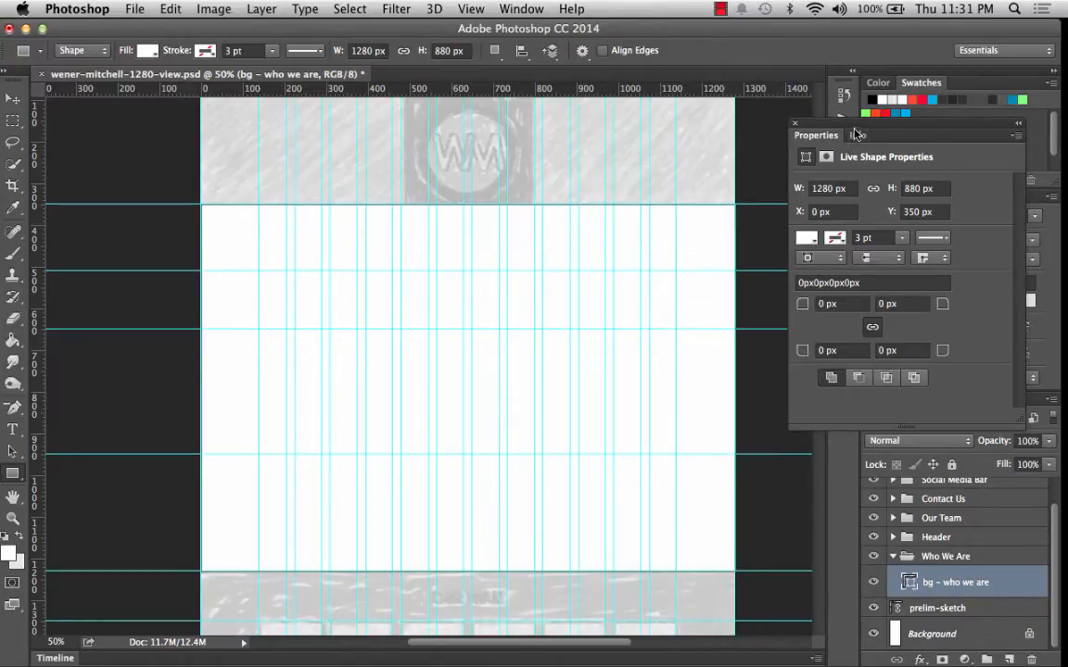
pyautogui.moveTo(854, 127); pyautogui.dragTo(845, 260)
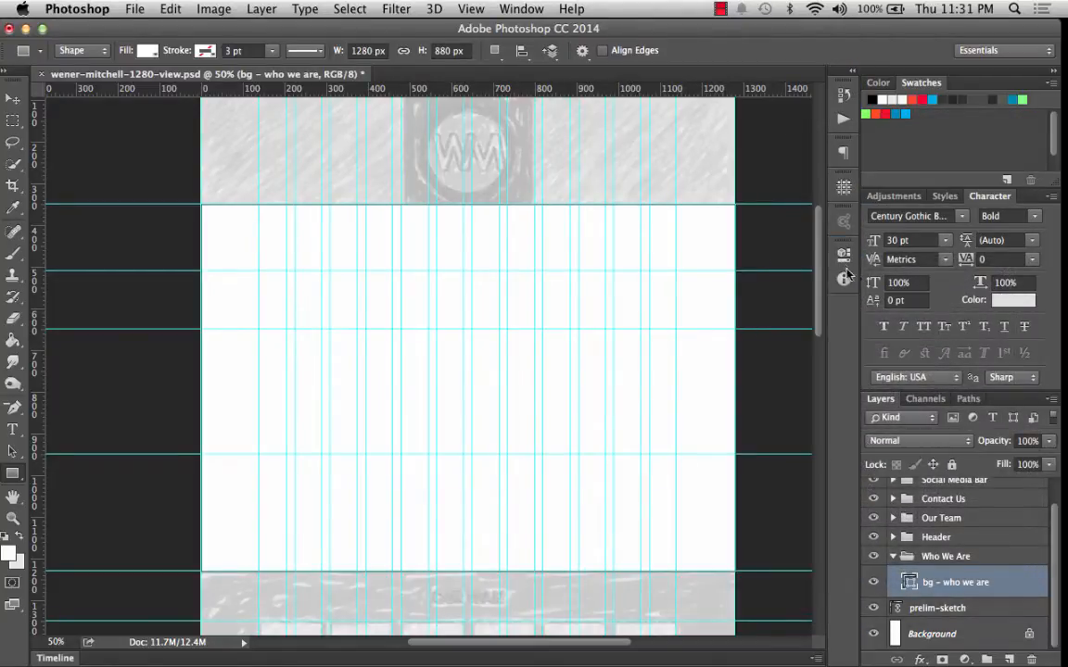
pyautogui.click(844, 259)
pyautogui.click(844, 261)
# Set the height of the "bg - who we are" rectangle to 500 px in its live shape properties
pyautogui.click(844, 264)
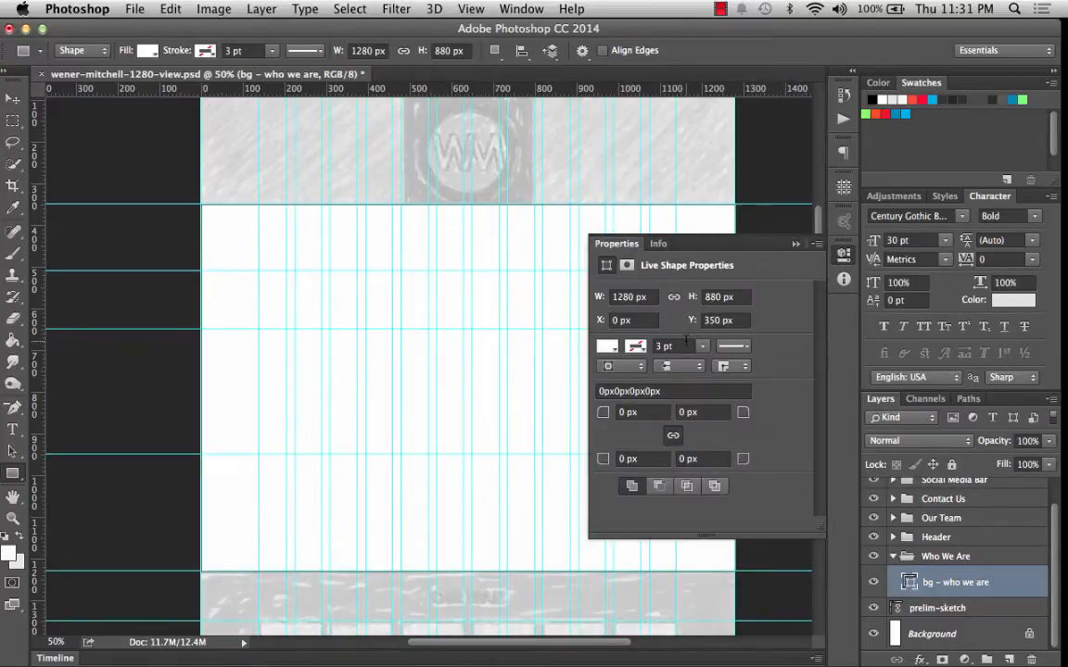
pyautogui.click(713, 298)
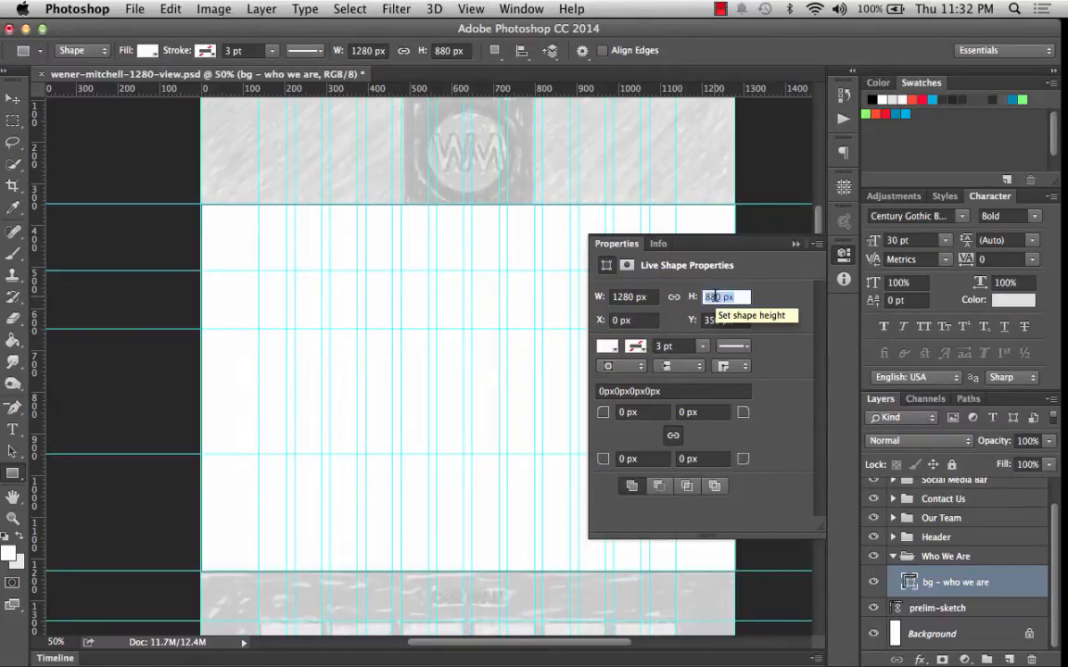
pyautogui.write('500')
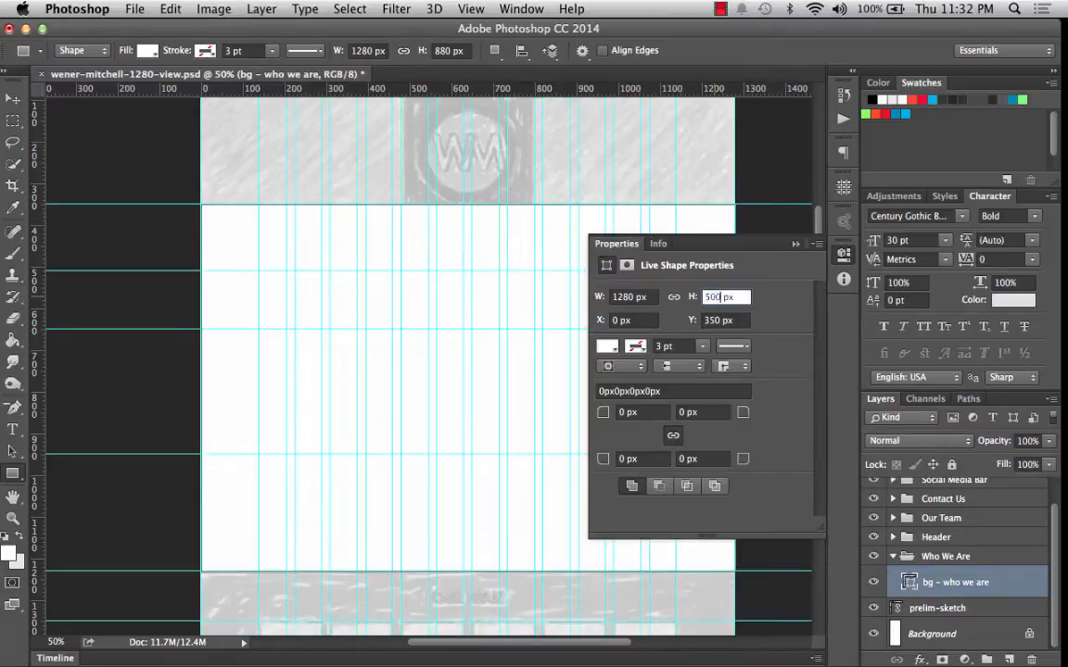
pyautogui.press('Return')
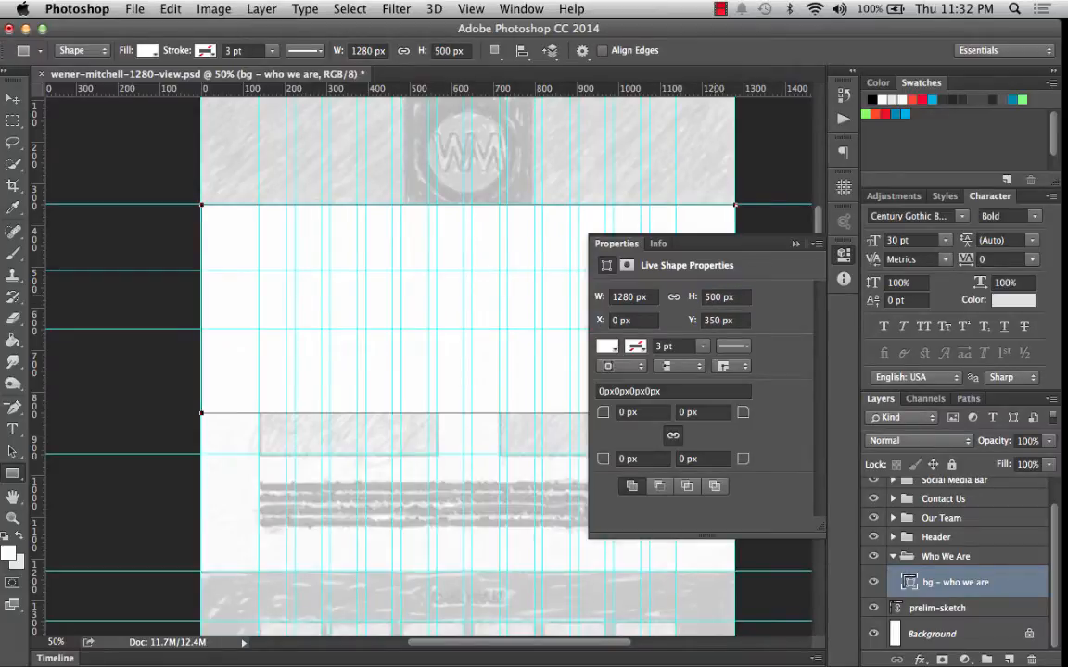
pyautogui.click(793, 243)
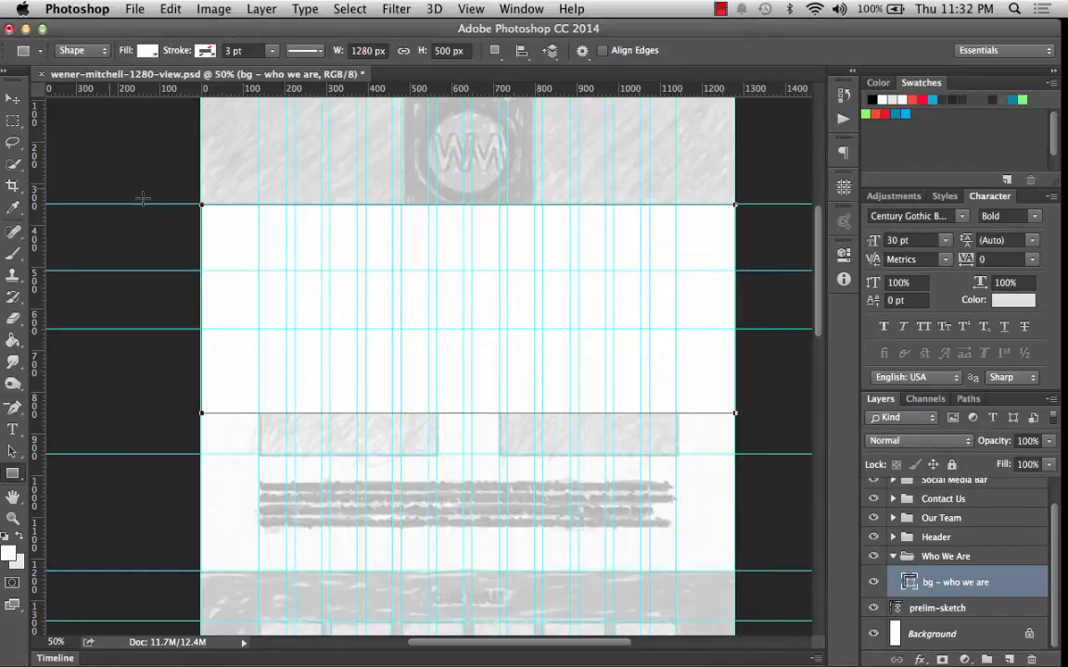
# Move the whole white rectangle down to the section's lower guide and back up to the upper guide
pyautogui.click(13, 453)
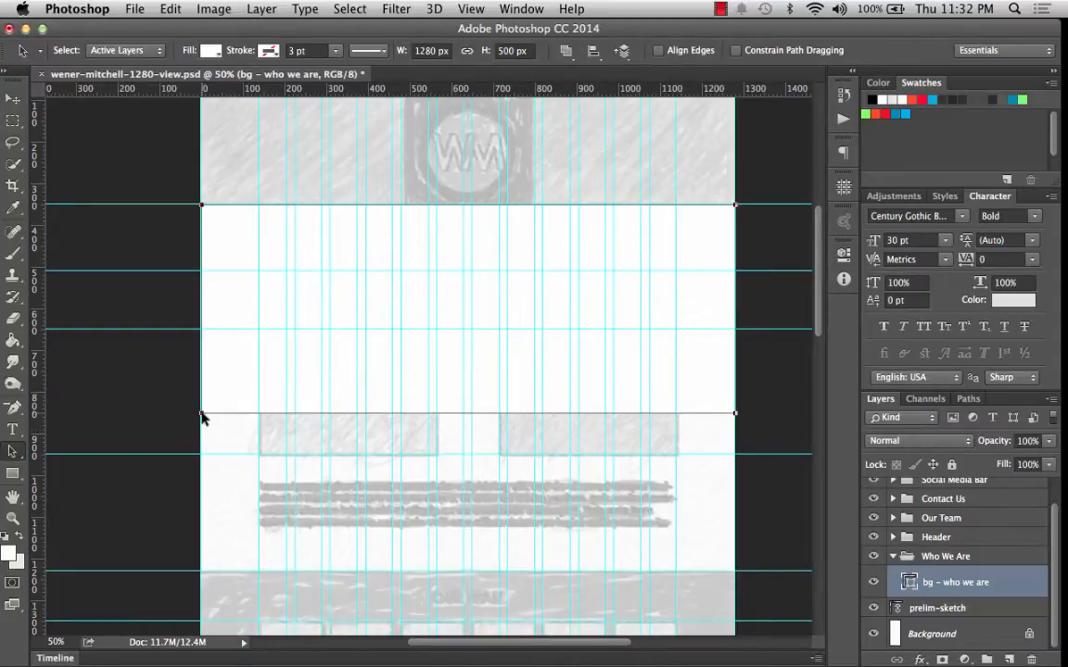
pyautogui.moveTo(203, 417); pyautogui.dragTo(200, 573)
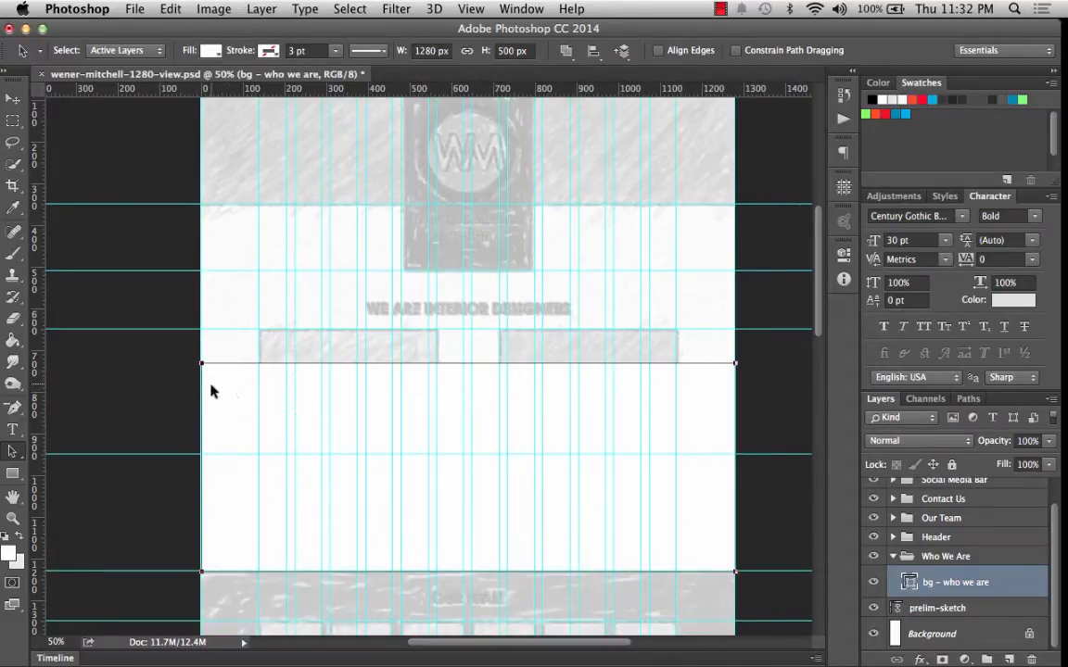
pyautogui.moveTo(203, 364); pyautogui.dragTo(204, 205)
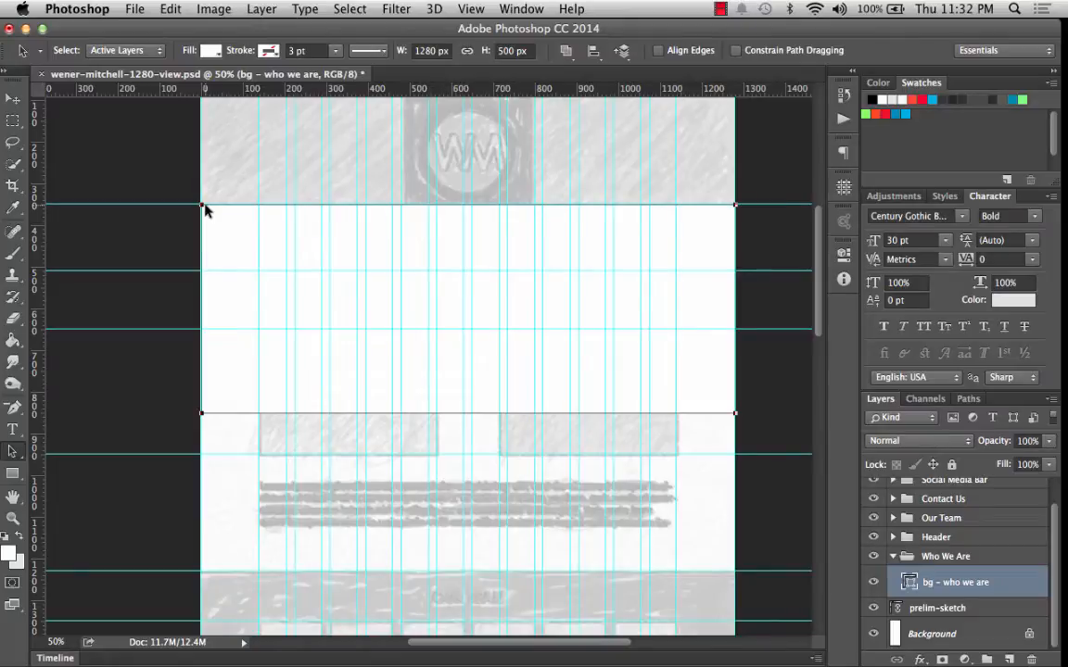
# Try stretching the rectangle to 880 px high by moving only its bottom anchor points to the section's lower guide, and undo it
pyautogui.moveTo(13, 451); pyautogui.dragTo(62, 461)
pyautogui.moveTo(146, 391); pyautogui.dragTo(743, 439)
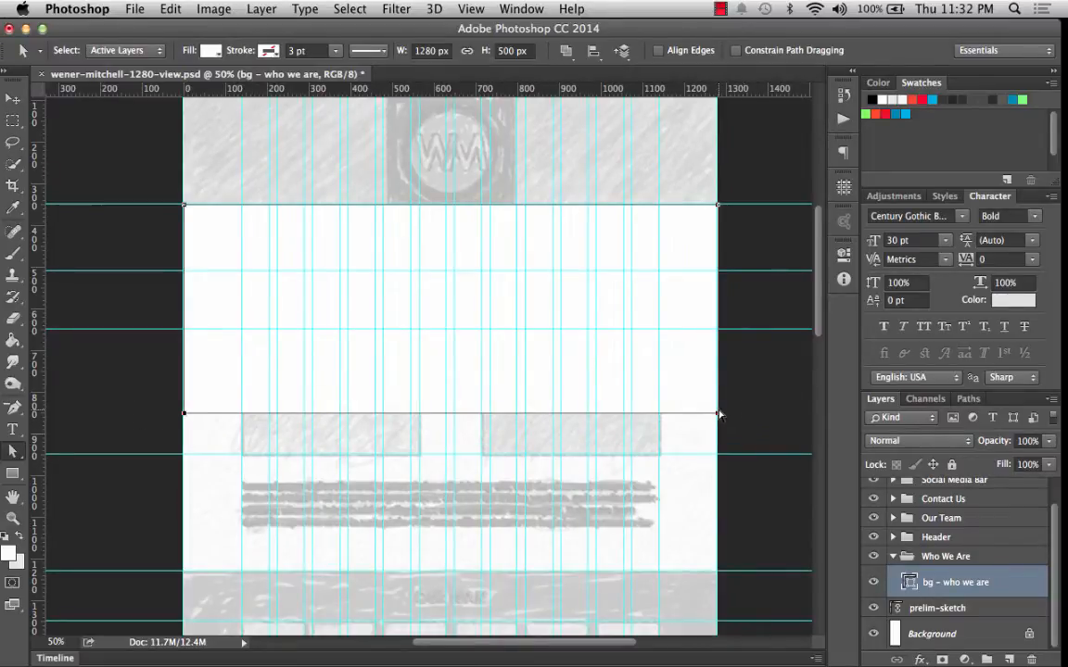
pyautogui.moveTo(719, 417); pyautogui.dragTo(722, 575)
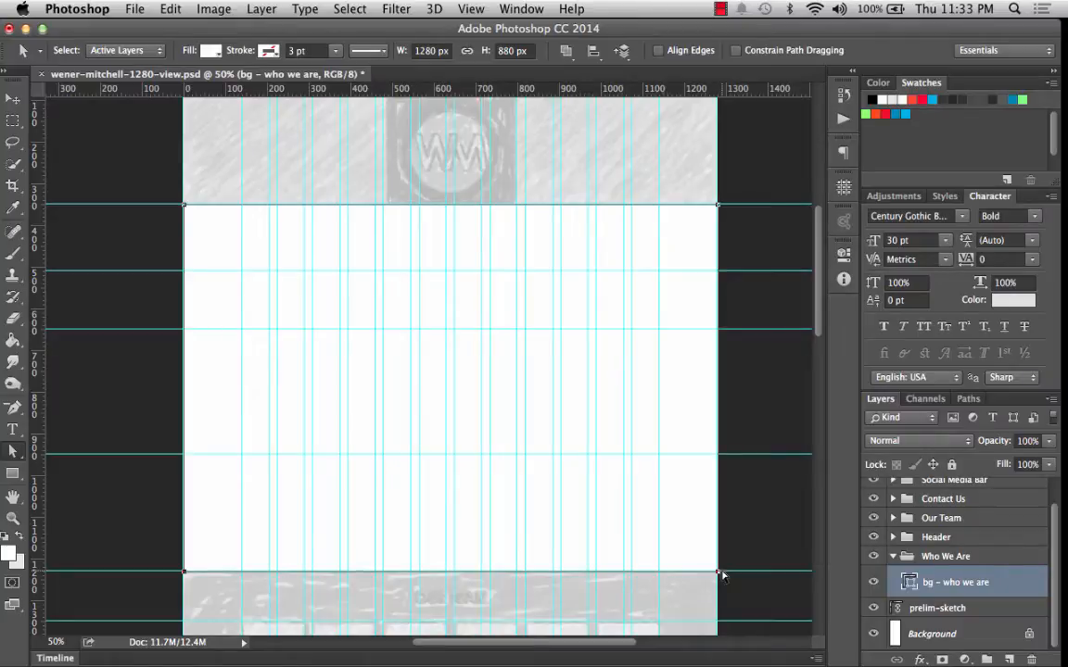
pyautogui.press('super+z')
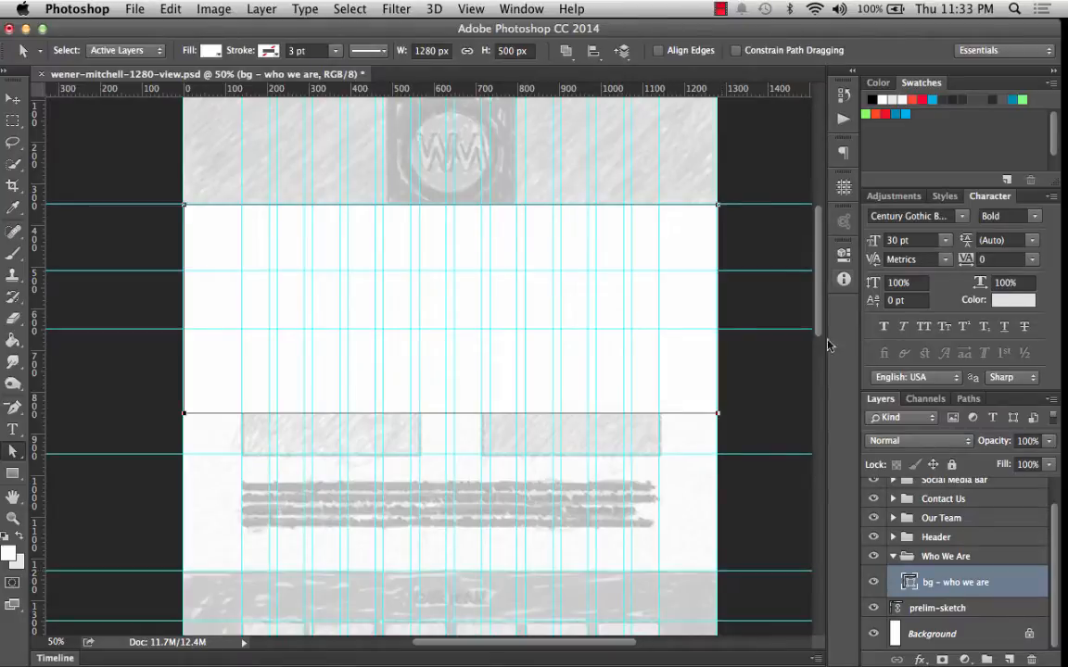
# Review the rectangle's live shape properties, measure the section's height between its guides with the Ruler tool, and clear the measurement
pyautogui.click(845, 255)
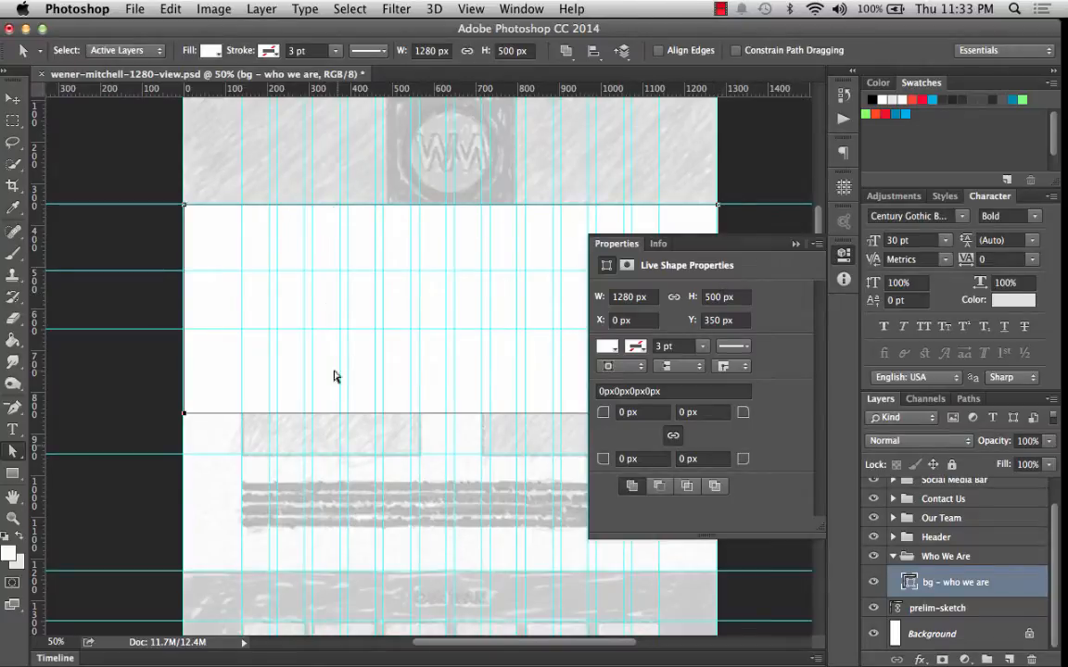
pyautogui.click(795, 244)
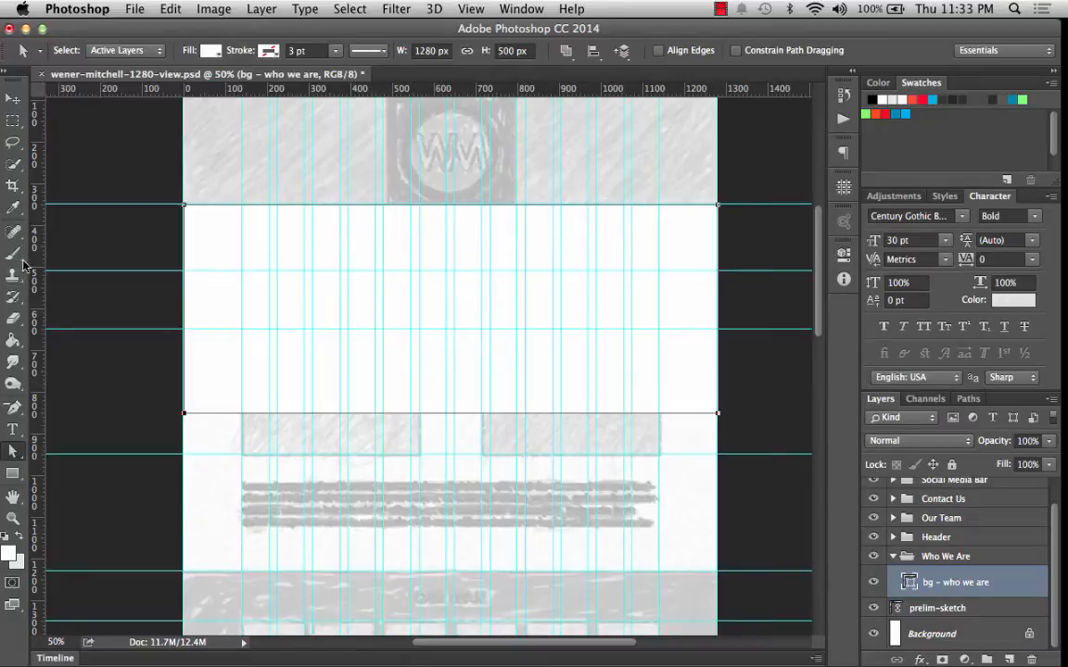
pyautogui.click(14, 205)
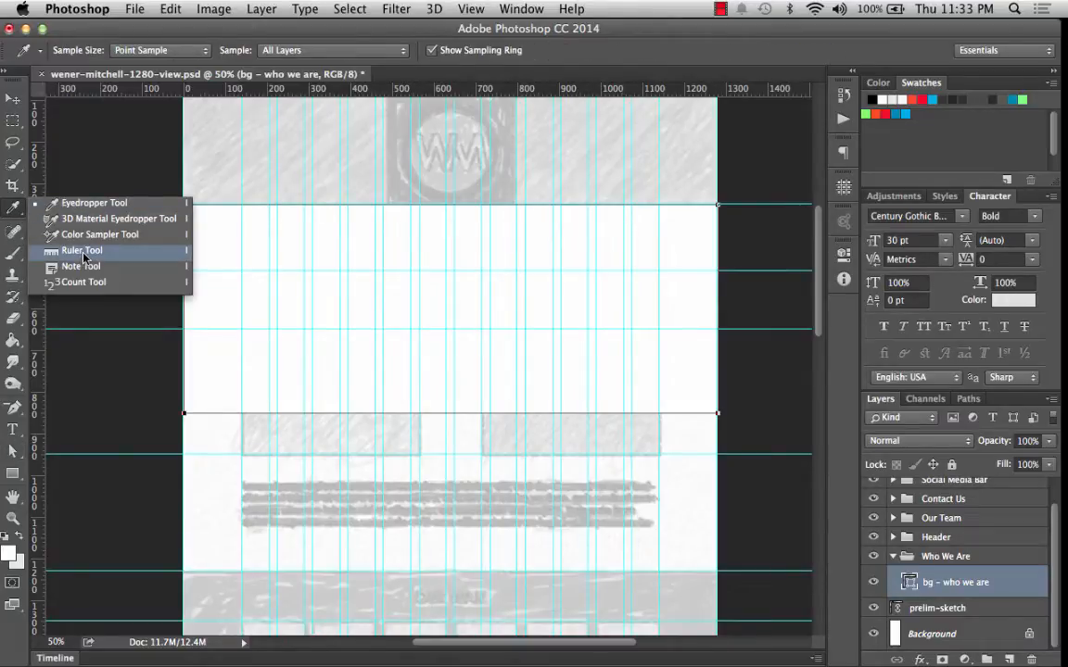
pyautogui.click(83, 251)
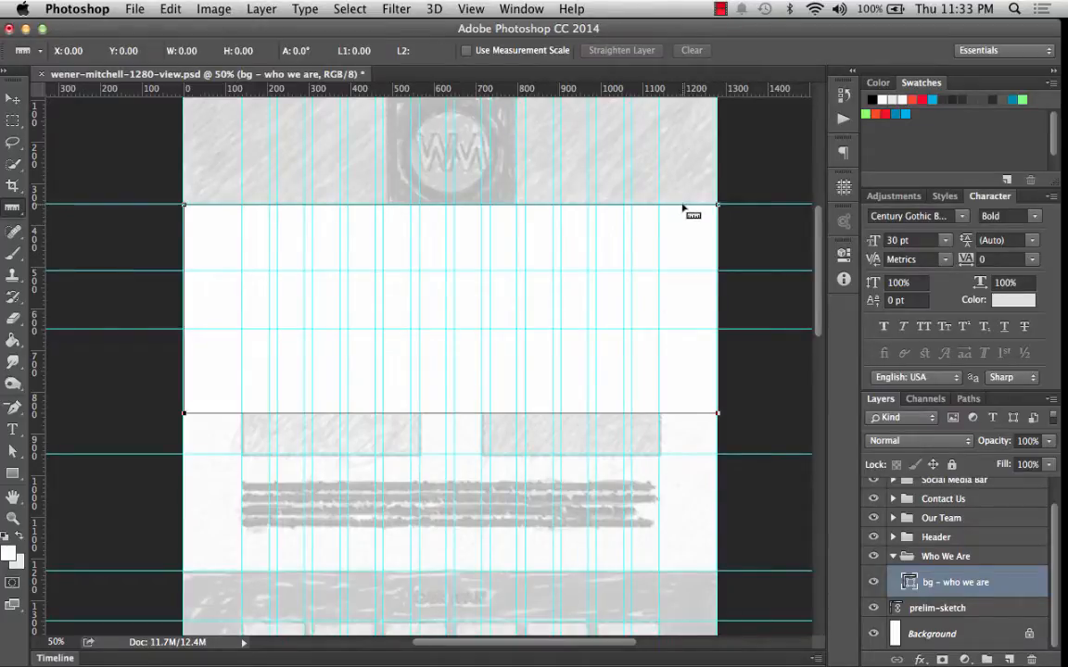
pyautogui.moveTo(682, 205)
pyautogui.mouseDown()
pyautogui.moveTo(682, 623)
pyautogui.moveTo(682, 572)
pyautogui.mouseUp()
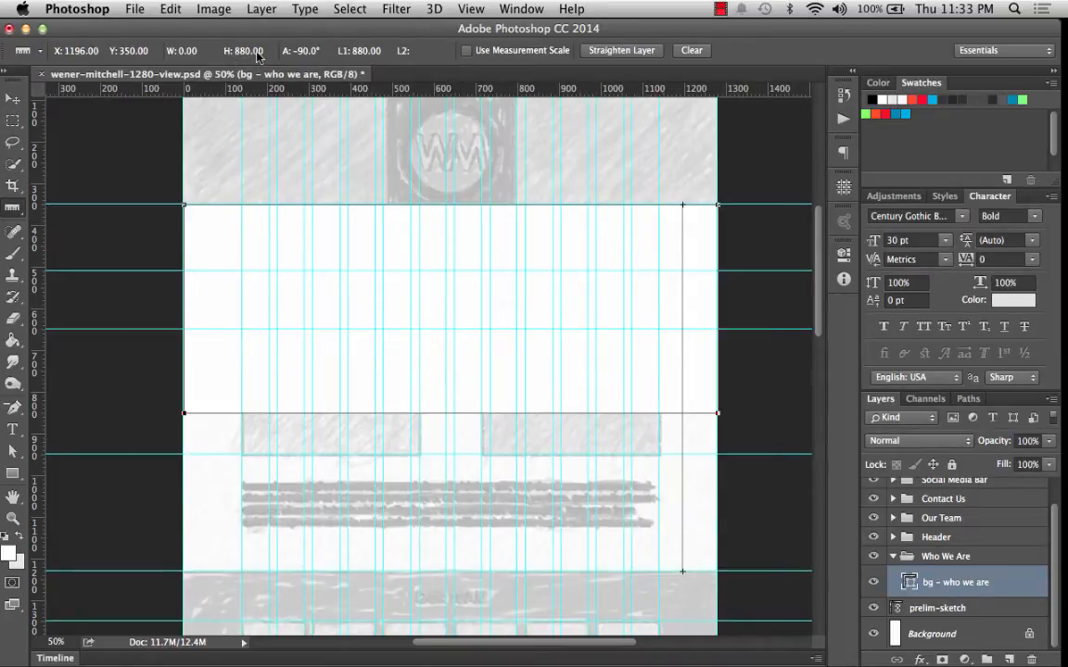
pyautogui.click(693, 49)
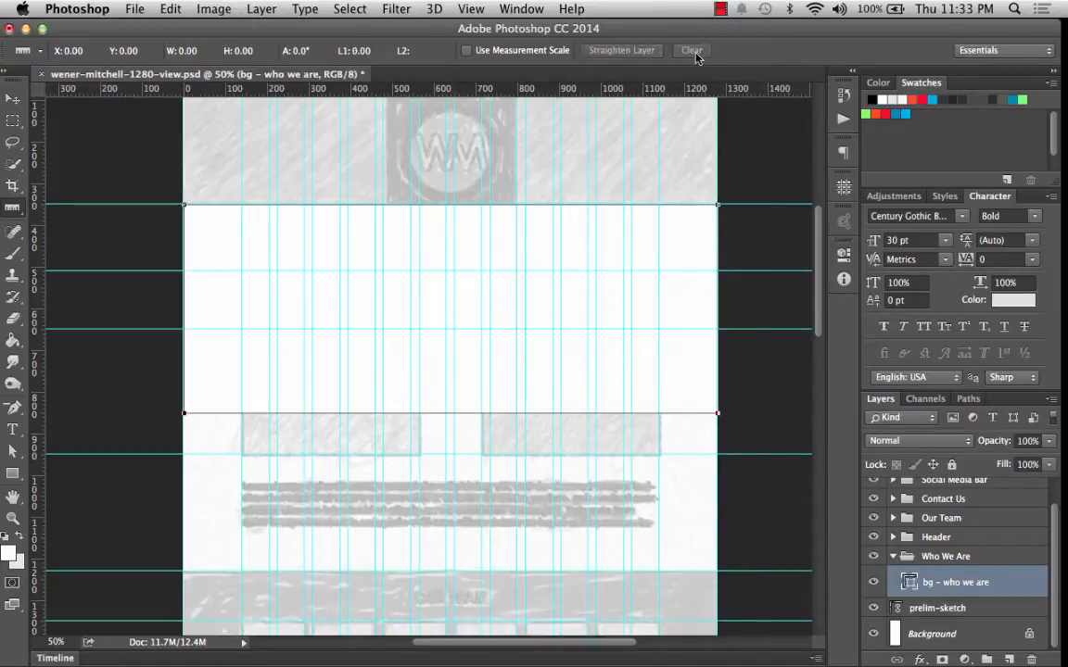
# Set the height of the "bg - who we are" rectangle to 880 px in its live shape properties and save the document
pyautogui.click(837, 258)
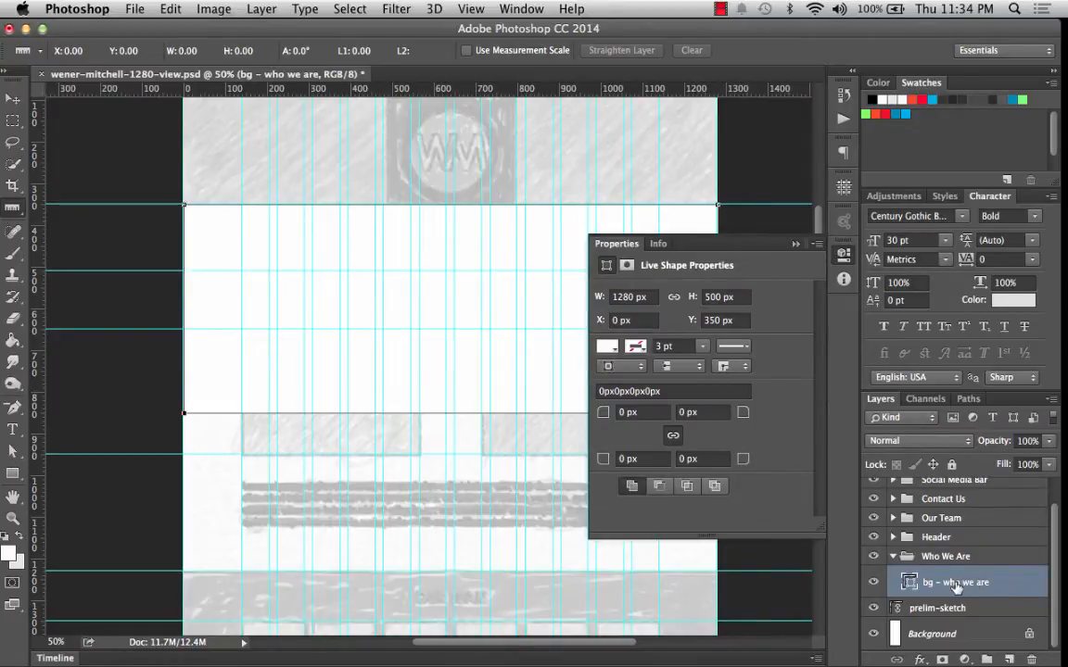
pyautogui.doubleClick(712, 297)
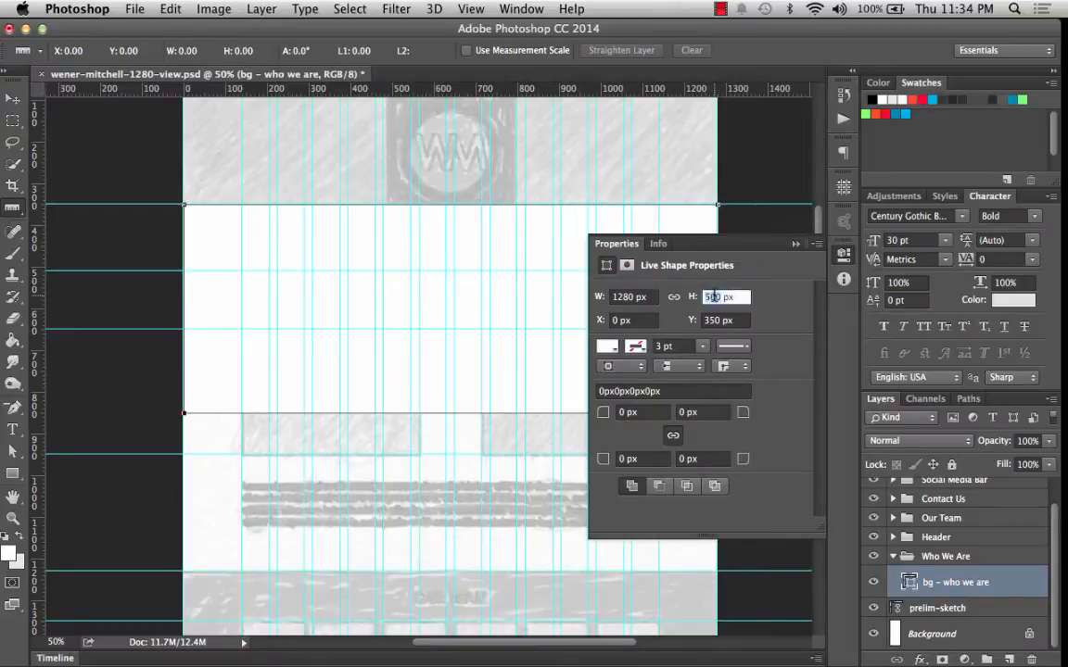
pyautogui.write('800')
pyautogui.press('Return')
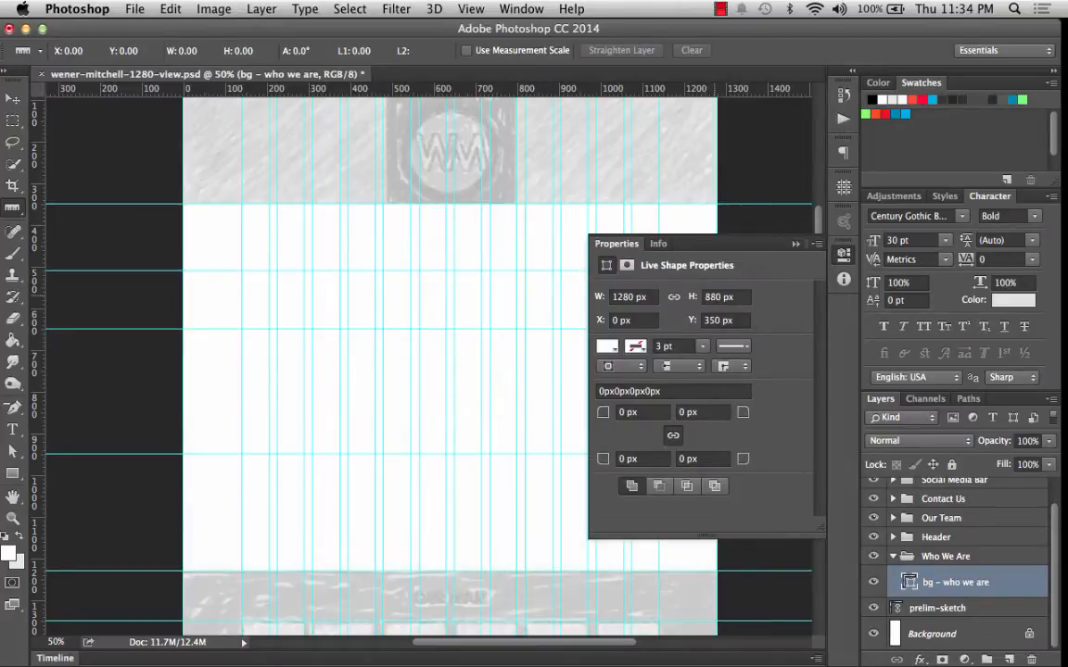
pyautogui.click(794, 245)
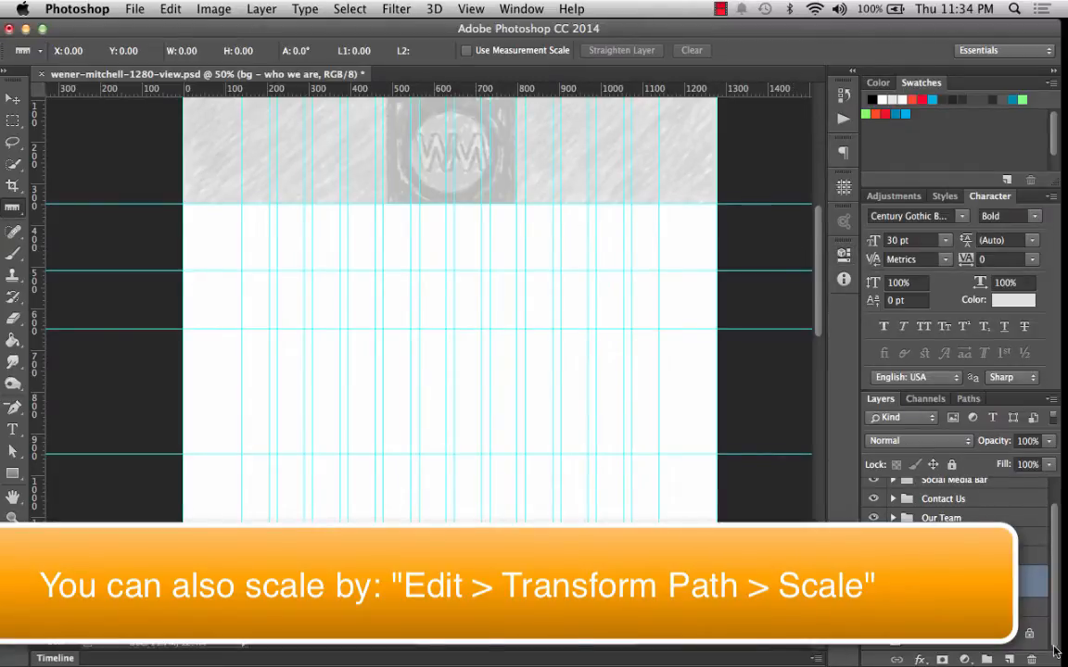
pyautogui.hotkey('ctrl', 's')
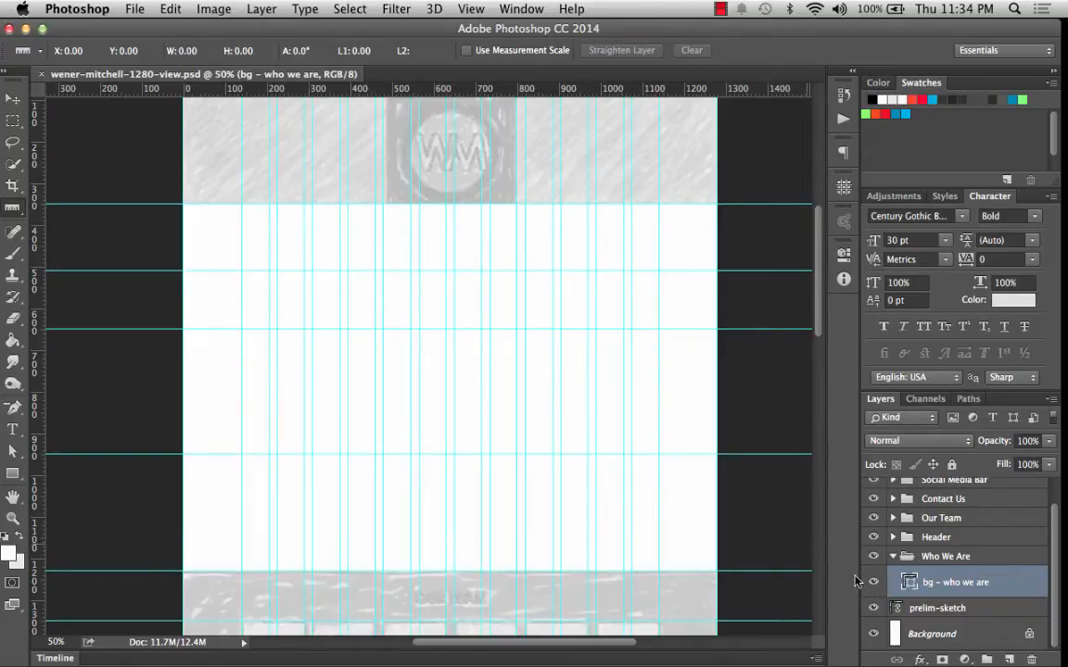
# Hide the "bg - who we are" layer and look over the sketch of the section beneath it
pyautogui.scroll(-2, 795, 463)
pyautogui.scroll(2, 795, 463)
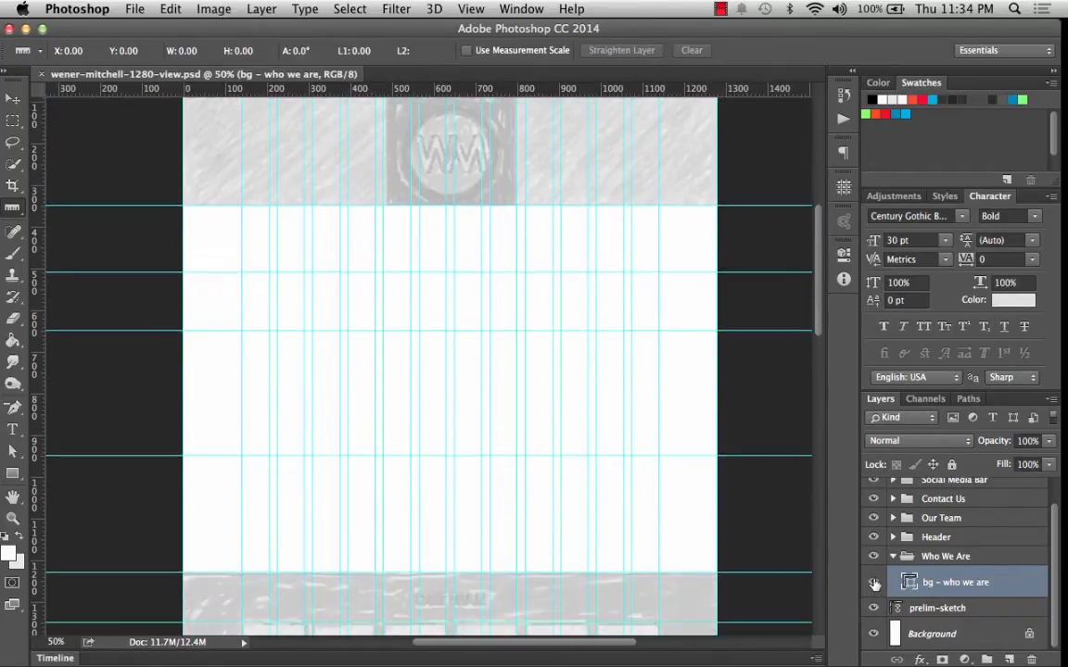
pyautogui.click(874, 582)
pyautogui.click(874, 582)
pyautogui.click(874, 582)
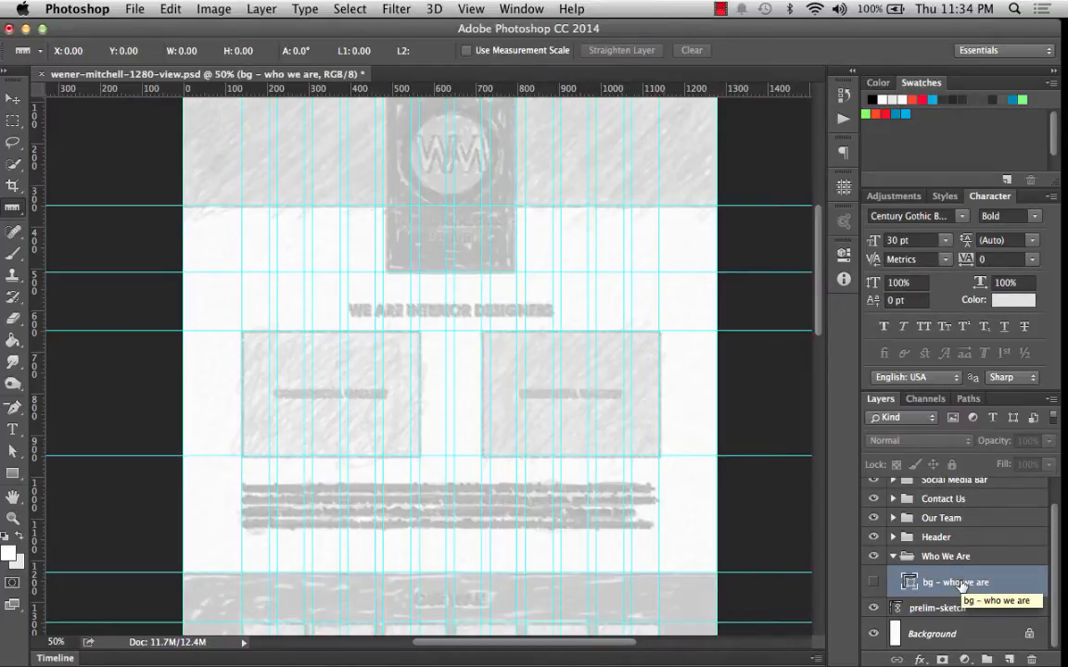
pyautogui.scroll(5, 653, 209)
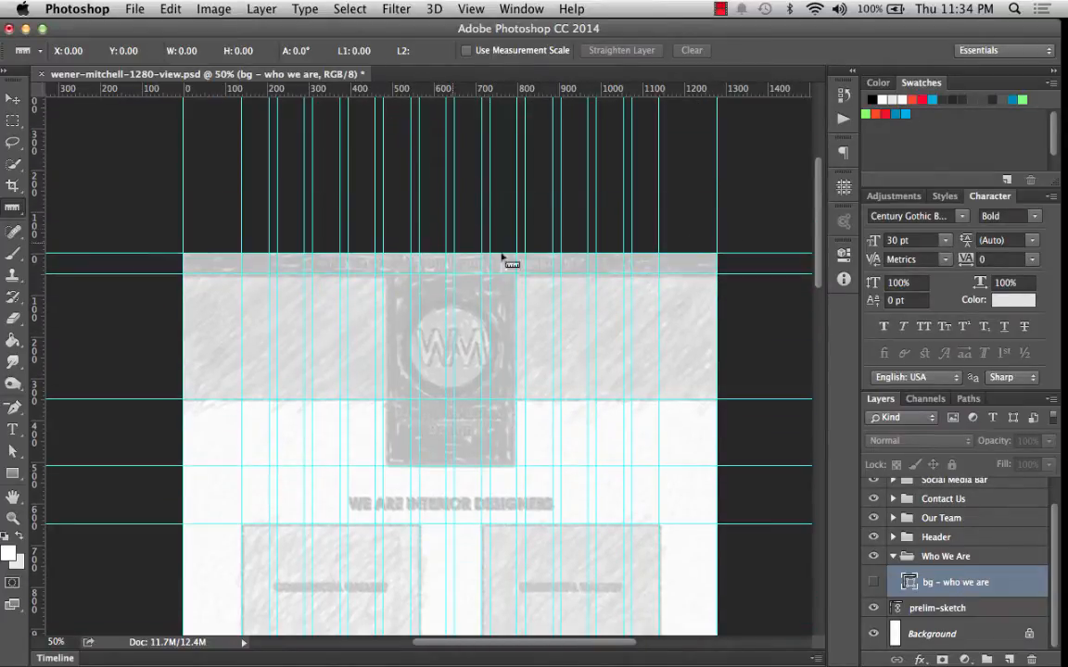
pyautogui.scroll(-6, 461, 465)
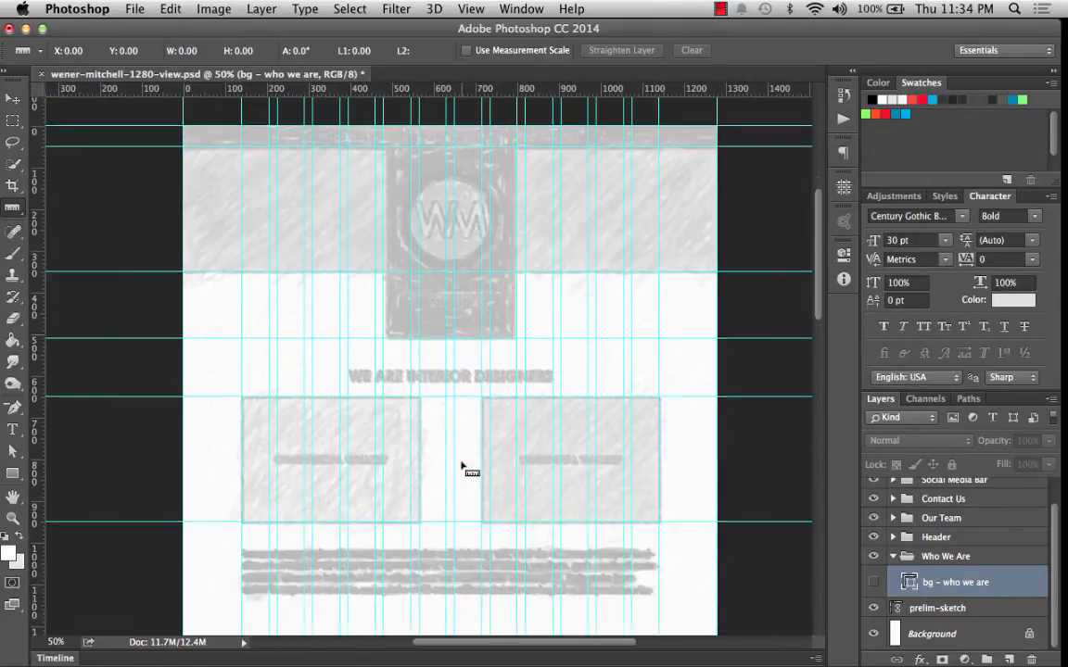
pyautogui.scroll(1, 460, 465)
pyautogui.hscroll(1, 461, 466)
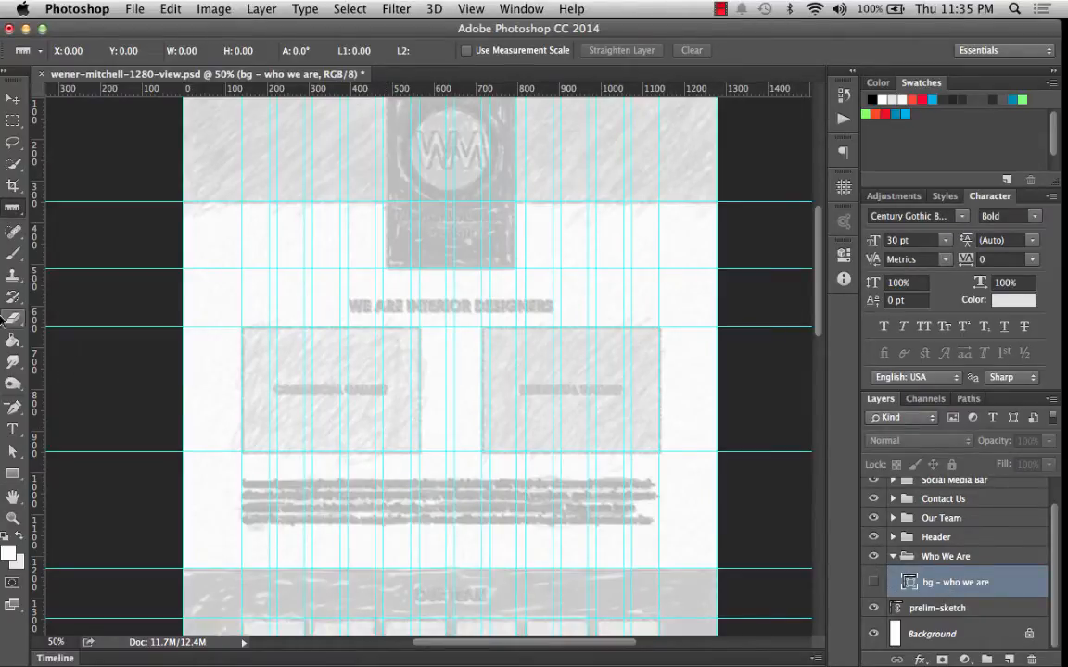
# Draw two red-orange rectangles, each 405 × 300 px, along the guides over the two sketched gallery boxes, inside the Who We Are group
pyautogui.click(13, 474)
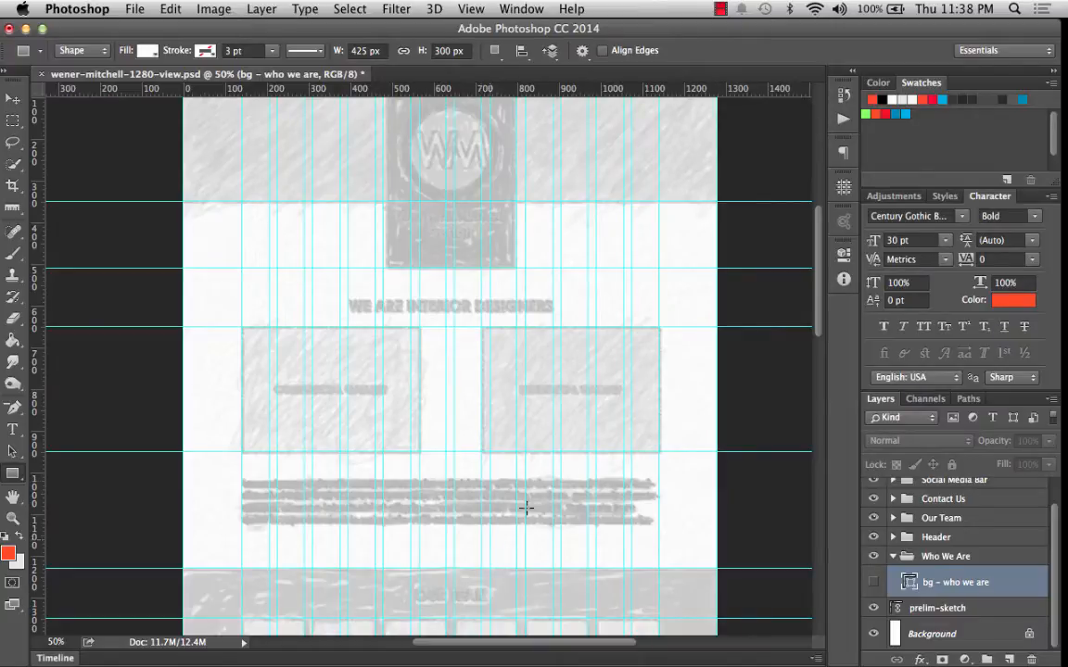
pyautogui.click(955, 558)
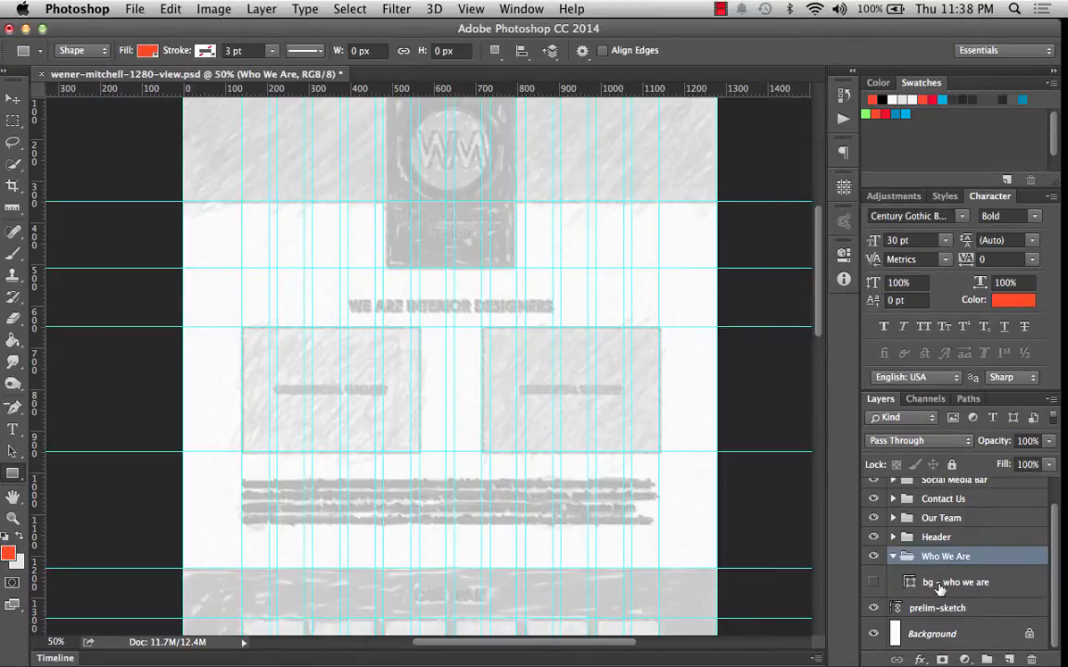
pyautogui.click(927, 582)
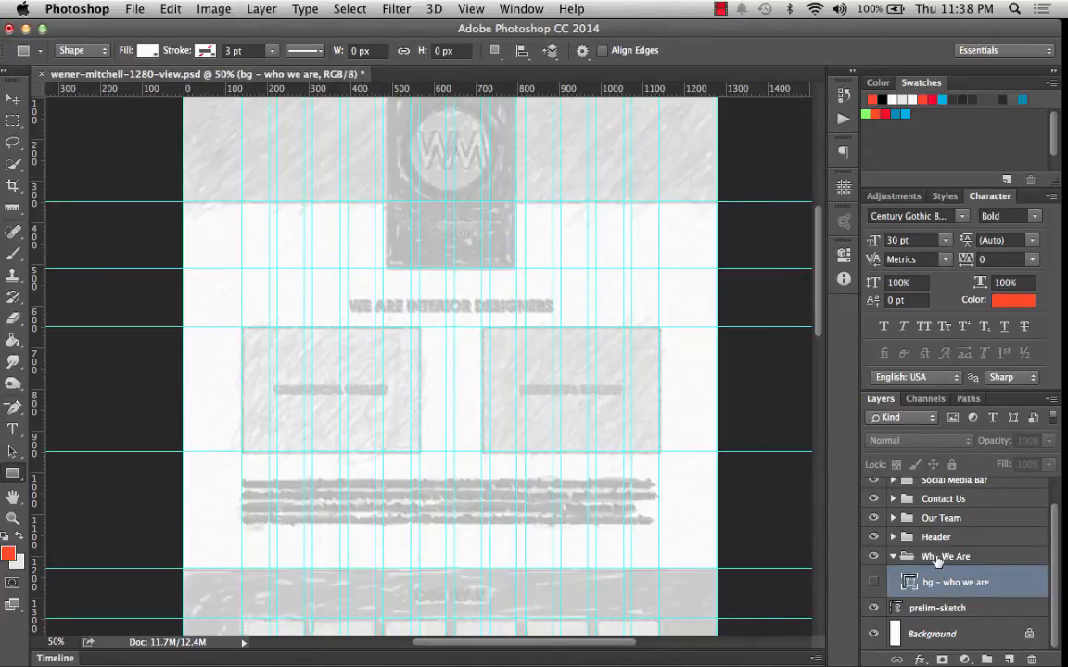
pyautogui.click(938, 557)
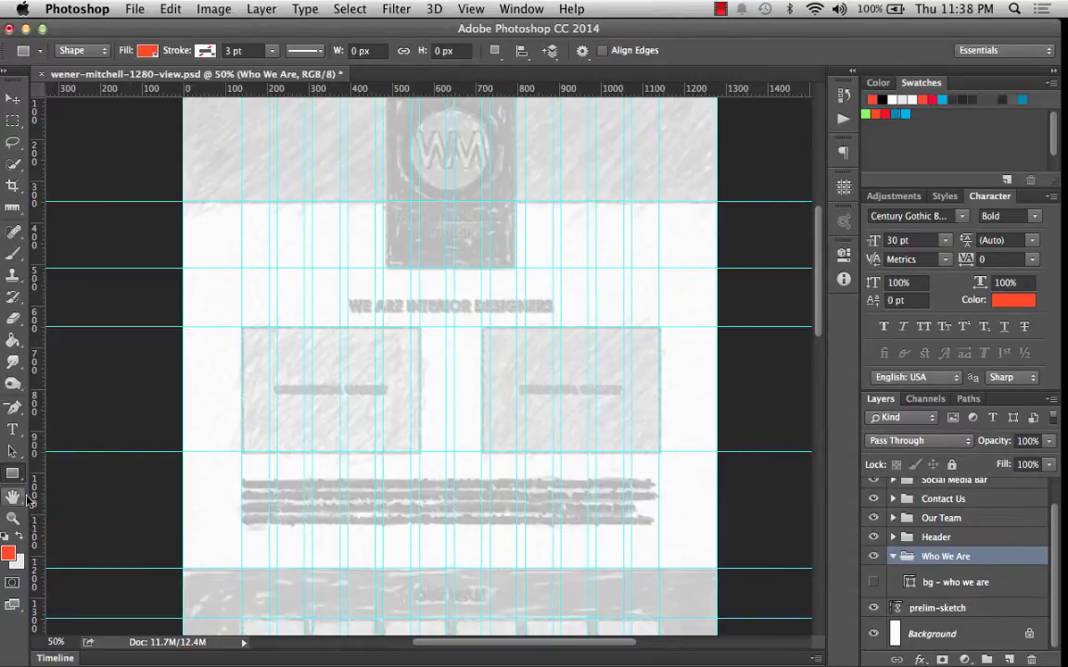
pyautogui.press('z')
pyautogui.click(453, 432)
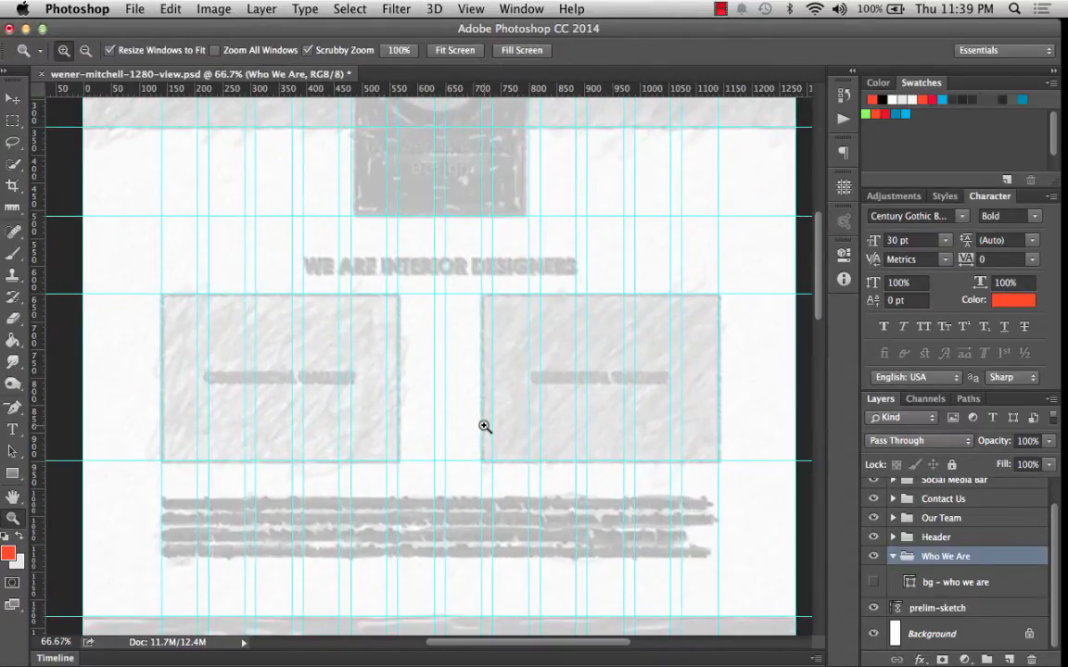
pyautogui.click(412, 381)
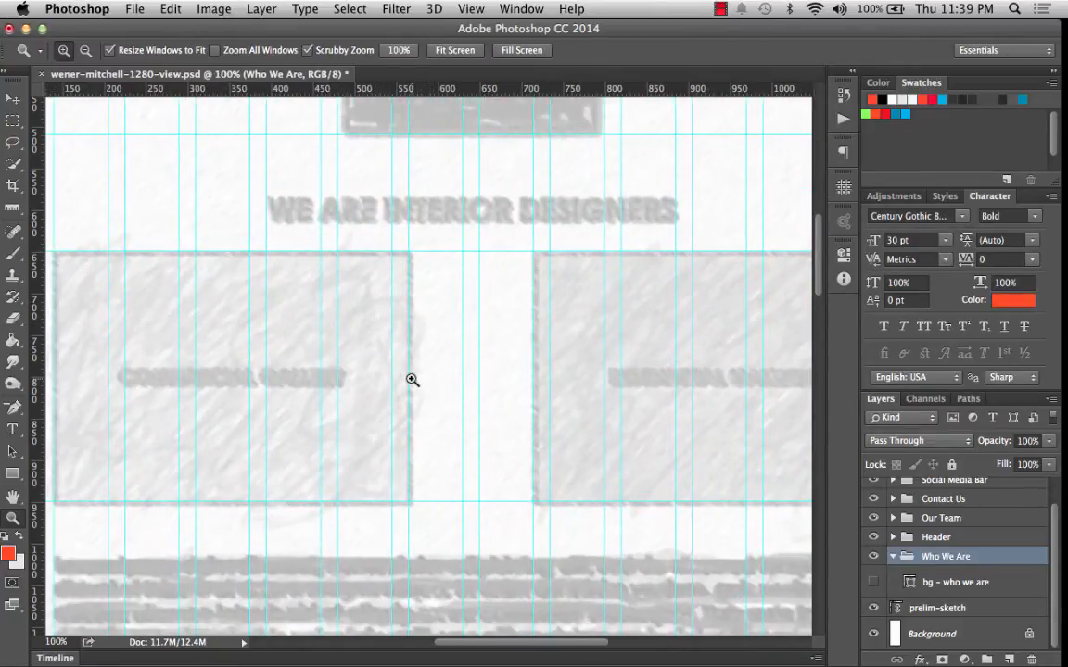
pyautogui.hscroll(-3, 412, 380)
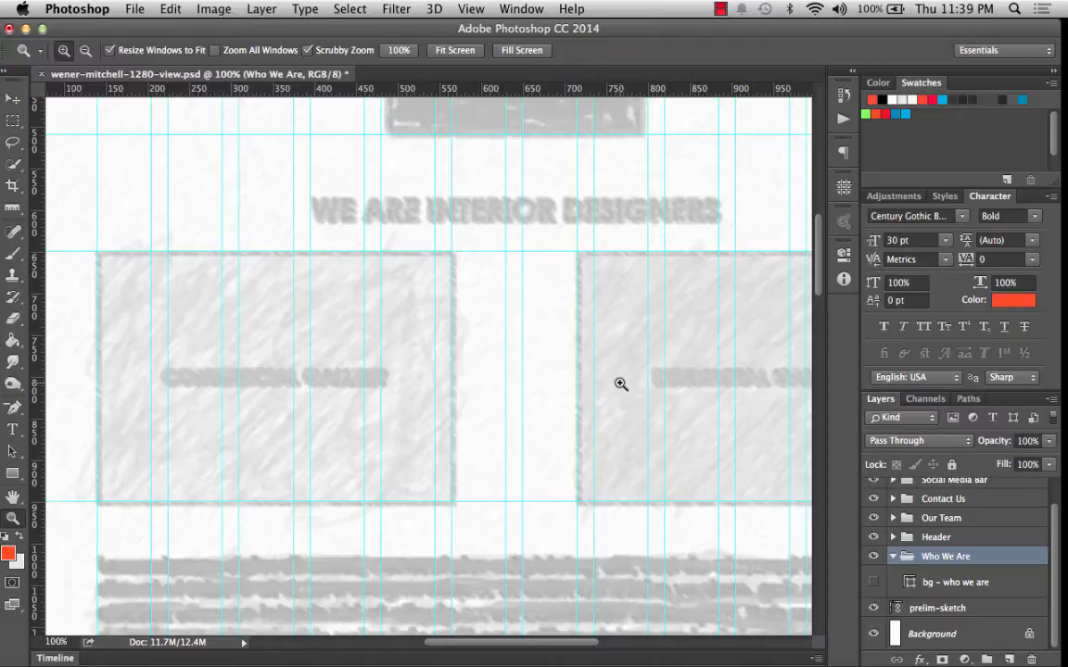
pyautogui.press('alt')
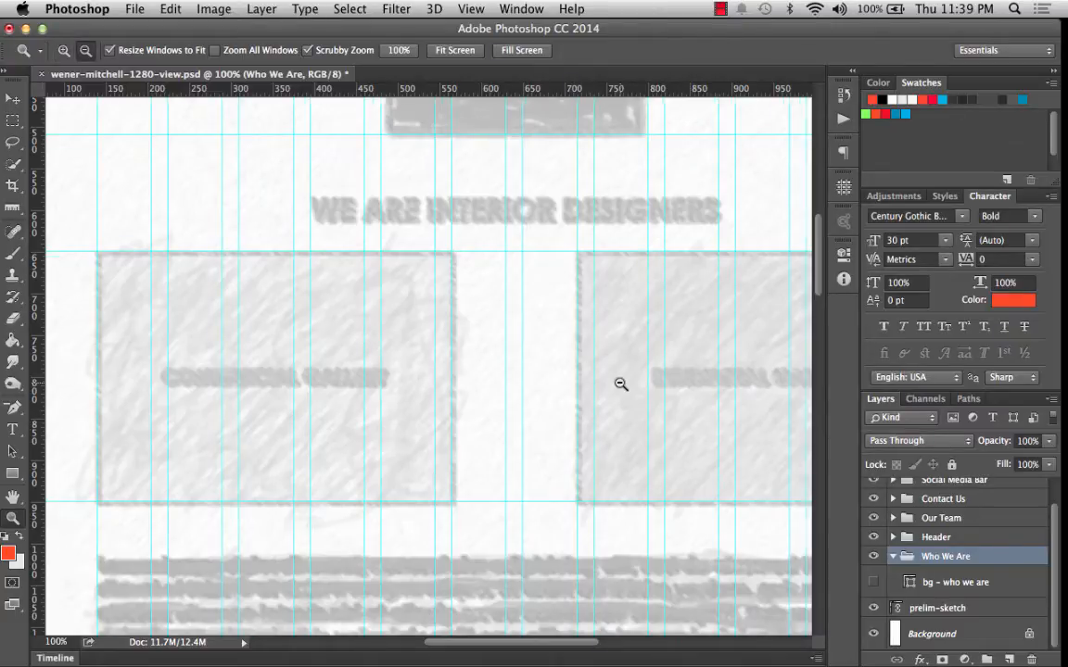
pyautogui.keyDown('alt'); pyautogui.click(620, 384); pyautogui.keyUp('alt')
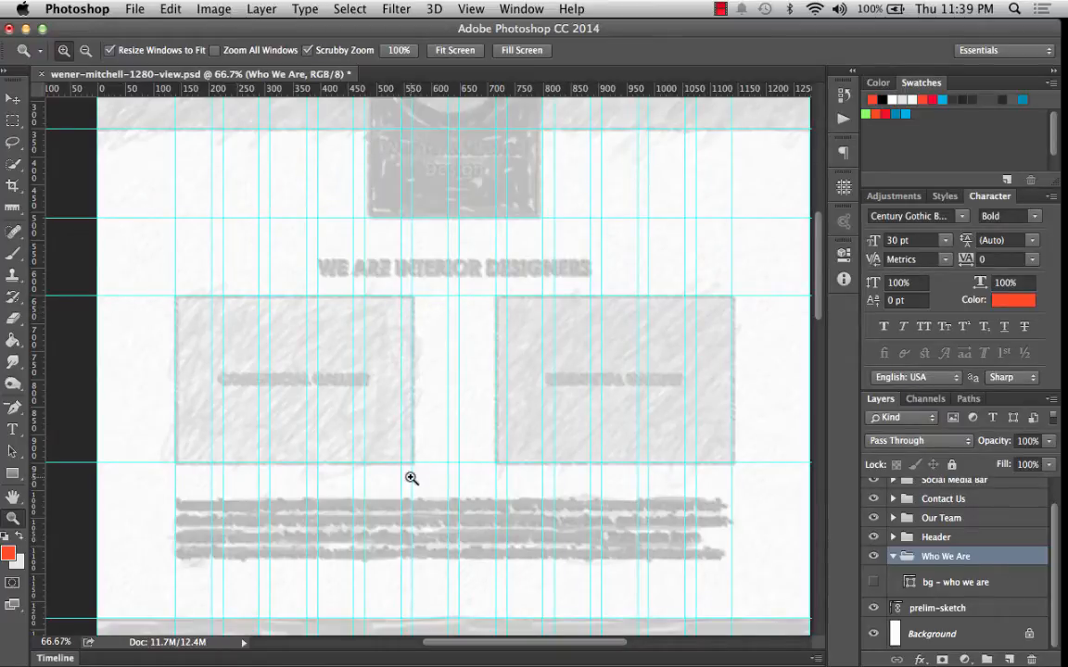
pyautogui.click(13, 475)
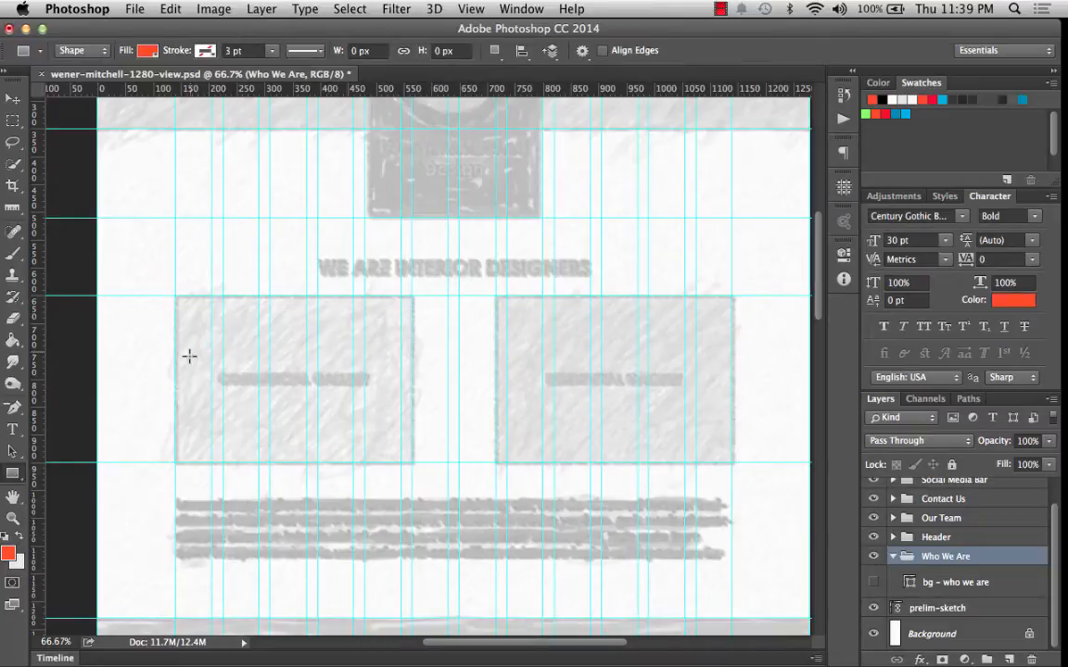
pyautogui.moveTo(177, 296); pyautogui.dragTo(399, 460)
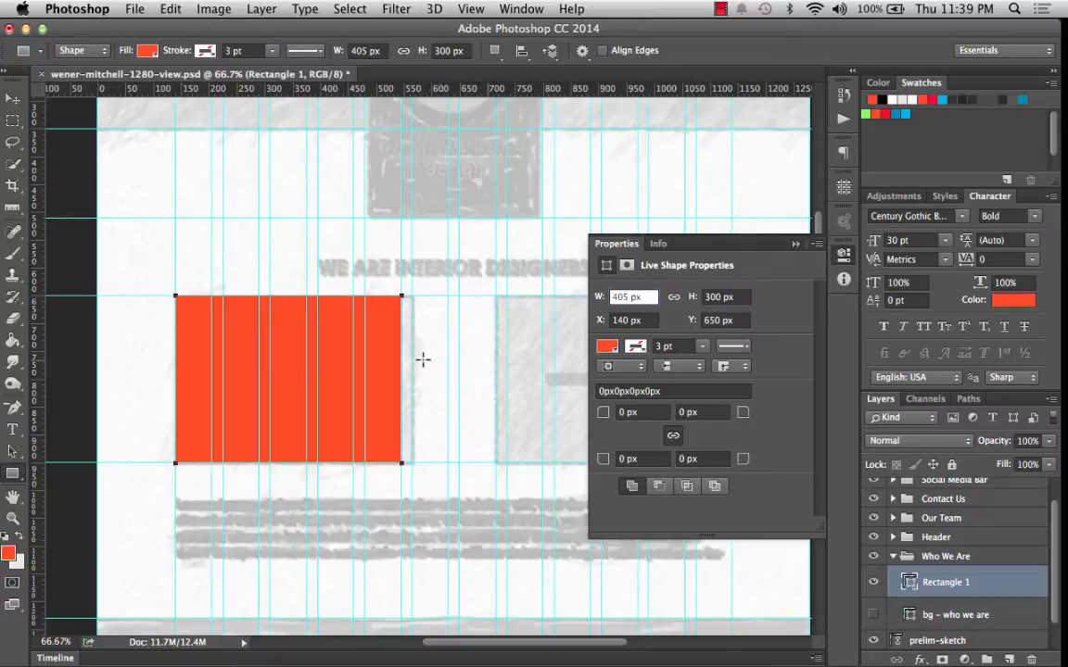
pyautogui.click(795, 244)
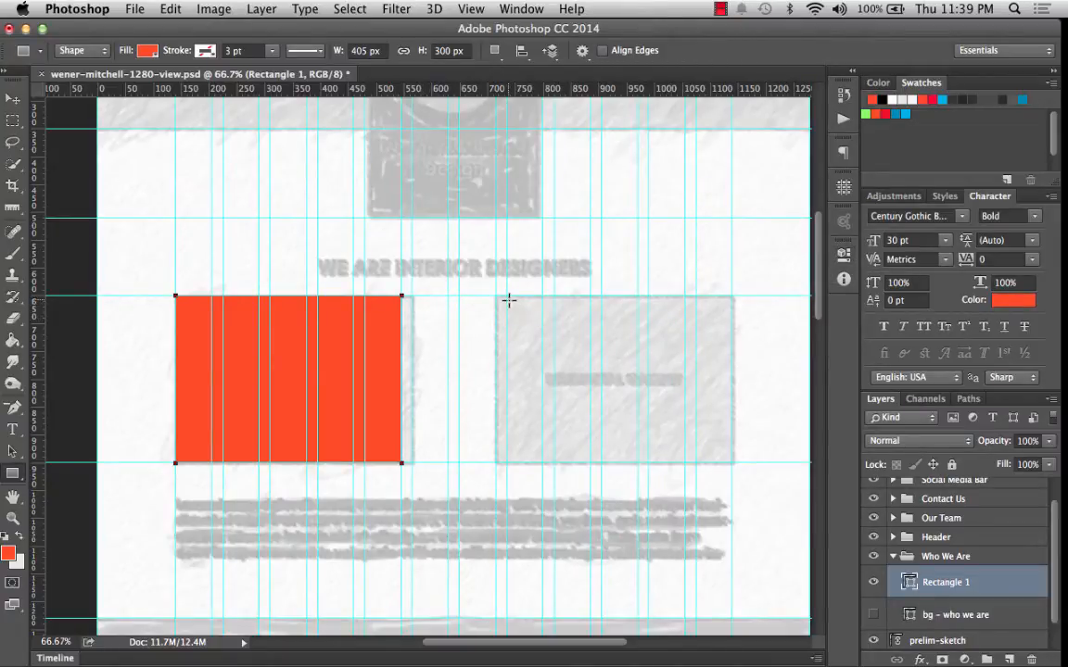
pyautogui.moveTo(505, 296); pyautogui.dragTo(730, 461)
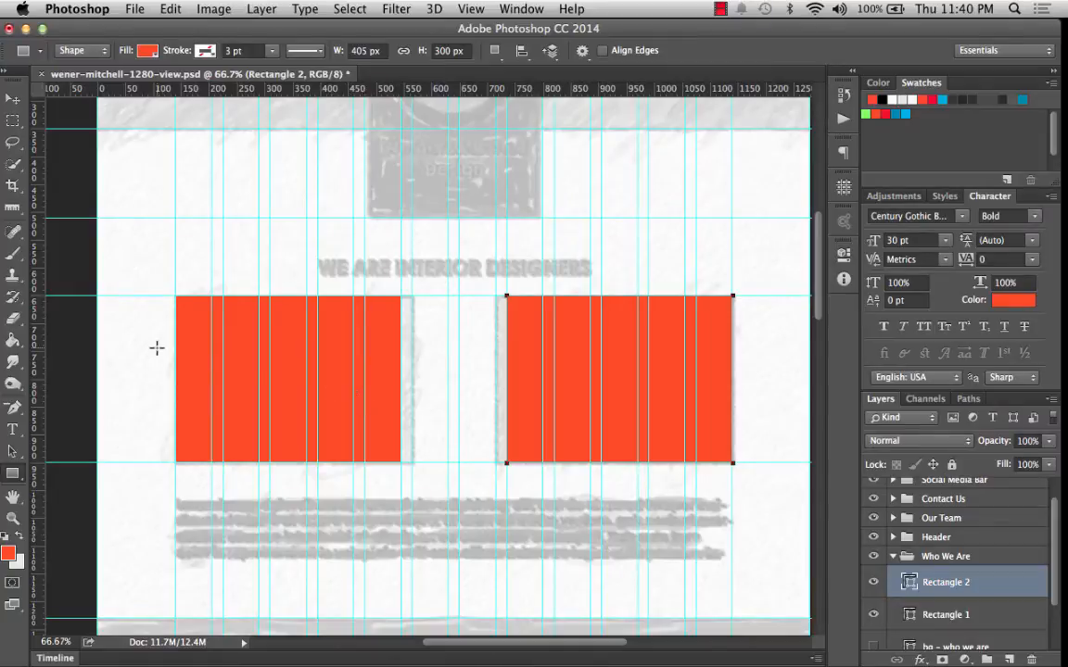
# Rename the layer of the rectangle over the first sketched gallery box, Rectangle 1, as "commercial gallery"
pyautogui.click(13, 451)
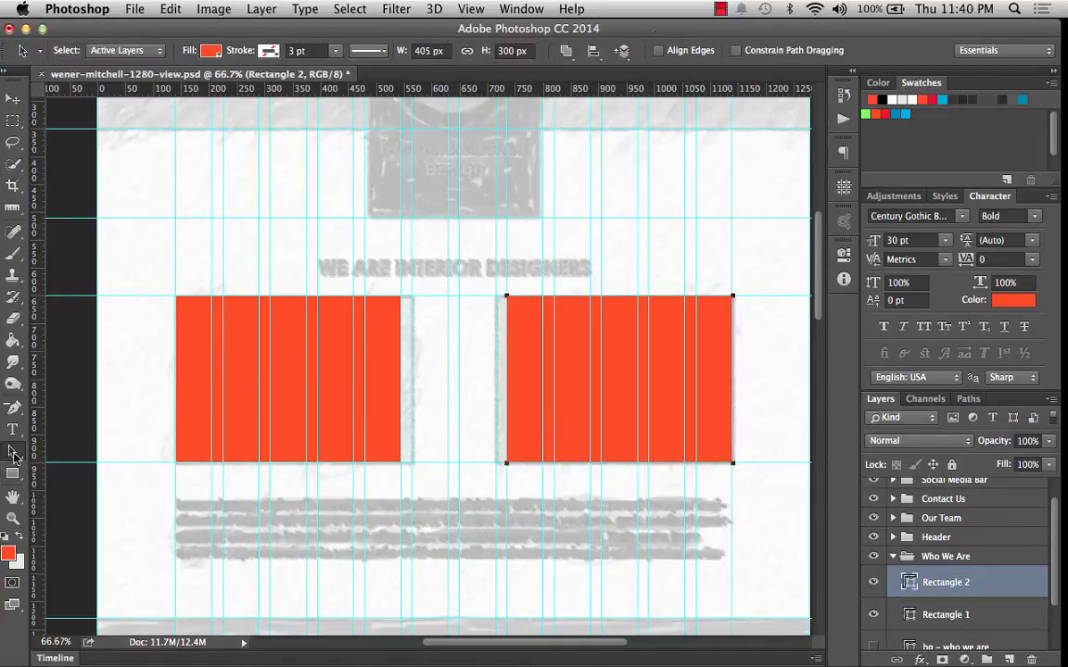
pyautogui.click(265, 401)
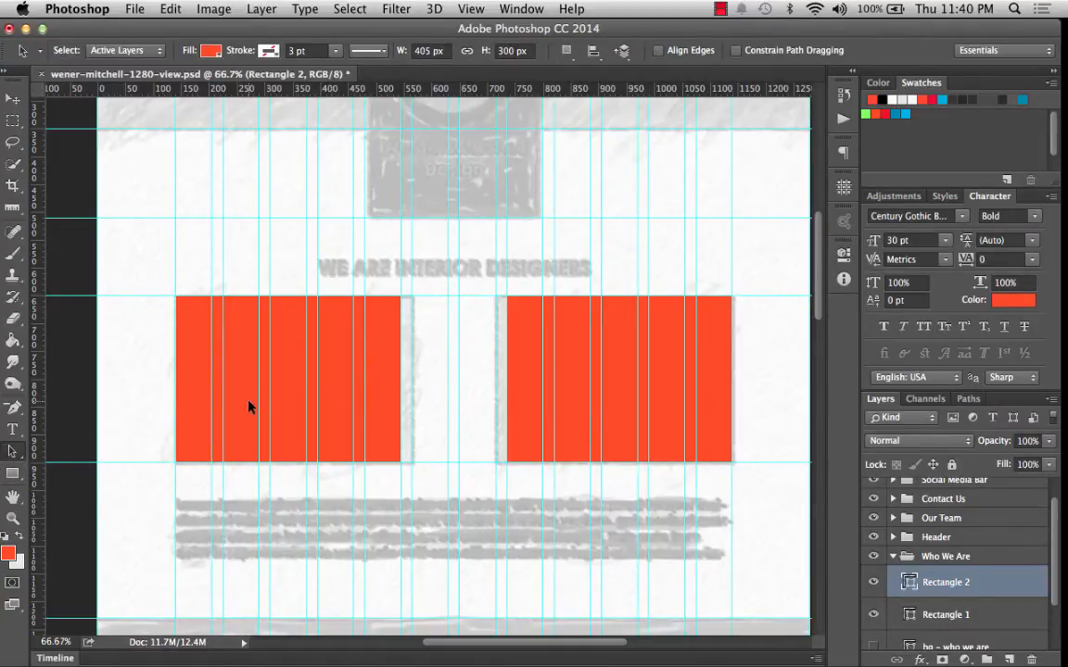
pyautogui.click(917, 614)
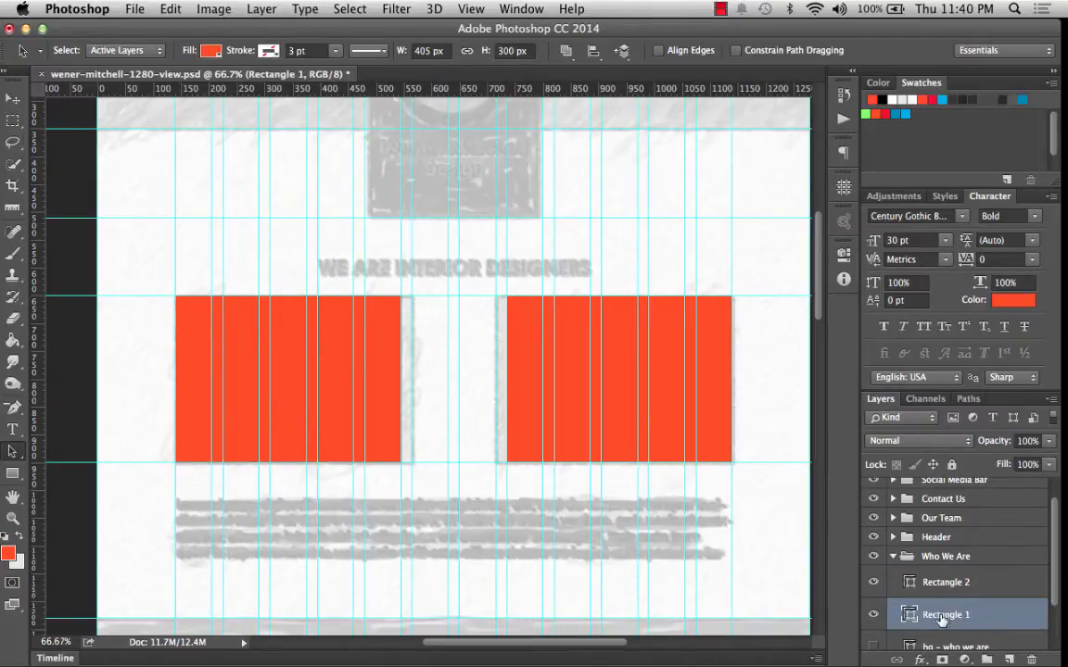
pyautogui.doubleClick(964, 615)
pyautogui.write('commercial gallery')
pyautogui.press('Return')
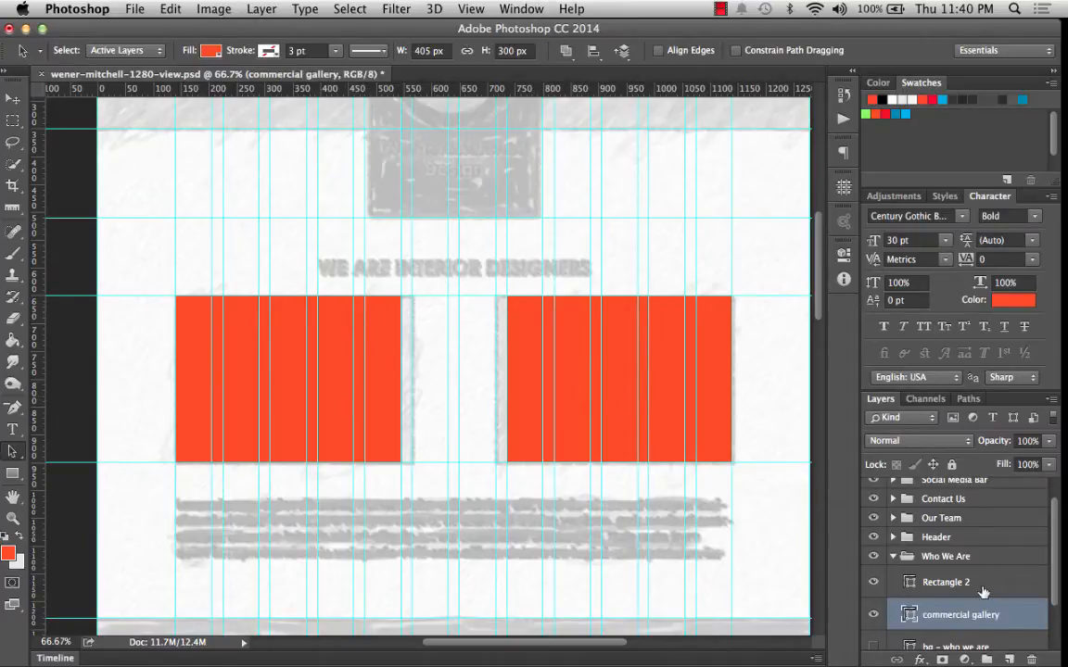
# Rename the Rectangle 2 layer as "residential gallery" and toggle its visibility off and on to check it
pyautogui.click(945, 584)
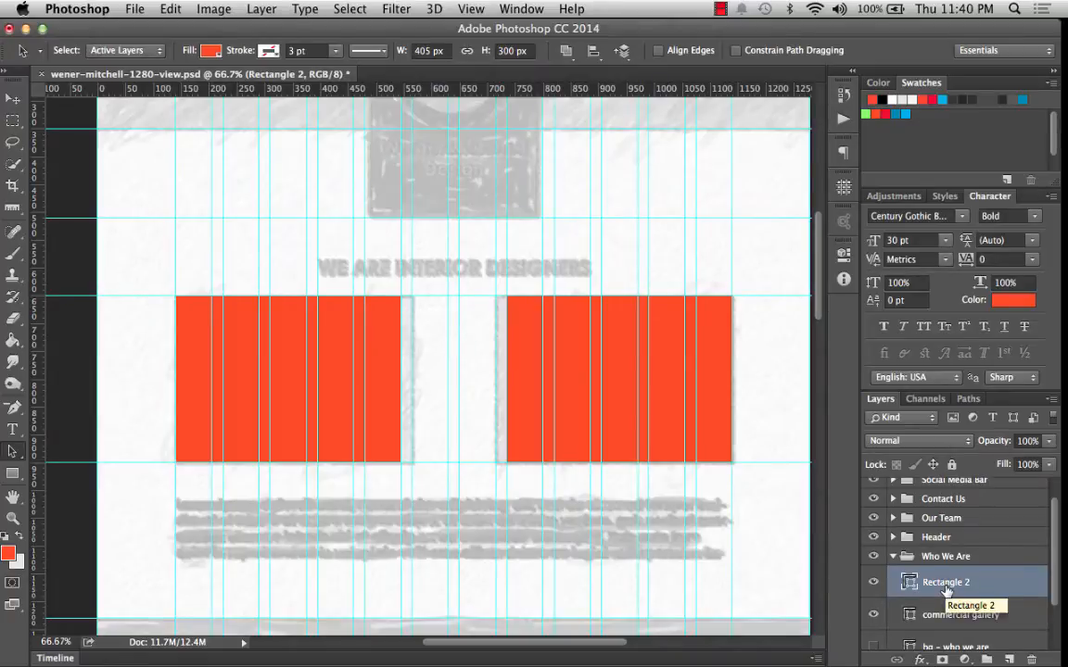
pyautogui.doubleClick(945, 584)
pyautogui.write('res')
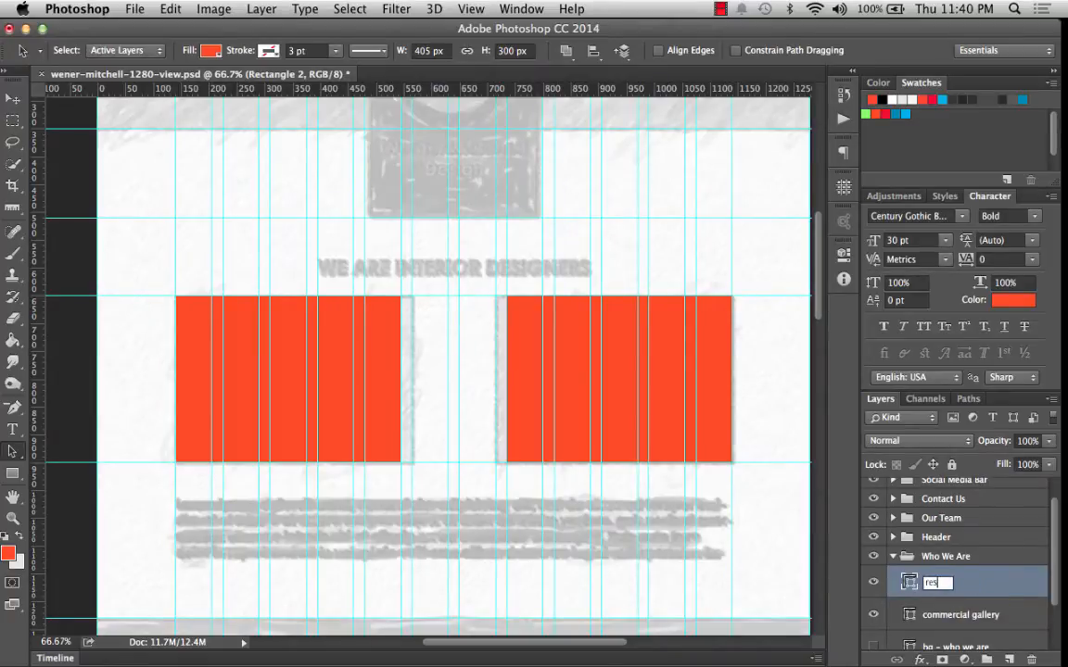
pyautogui.write('idential gallery')
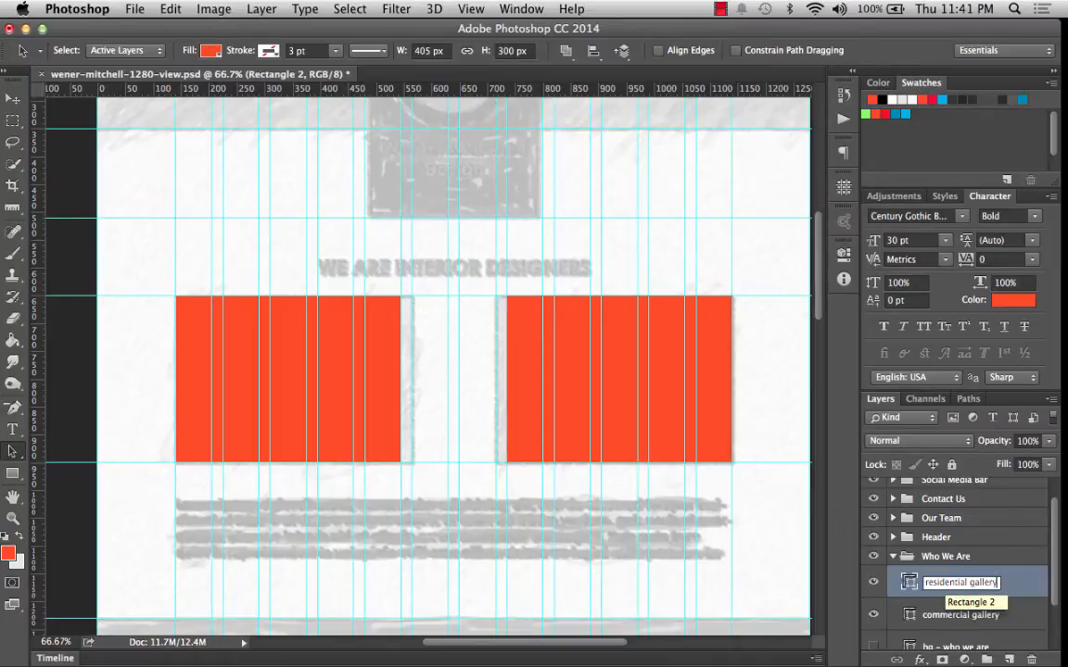
pyautogui.press('Return')
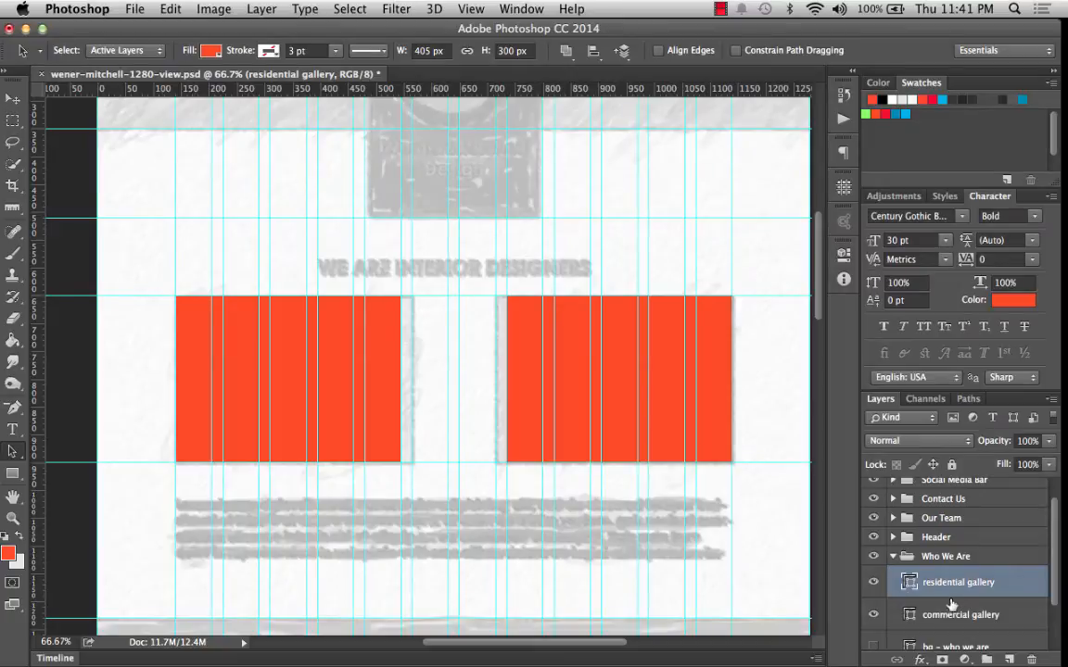
pyautogui.click(872, 582)
pyautogui.click(874, 582)
# Change the fill of the "commercial gallery" rectangle to the recently used green (145 R, 255 G, 72 B)
pyautogui.click(934, 616)
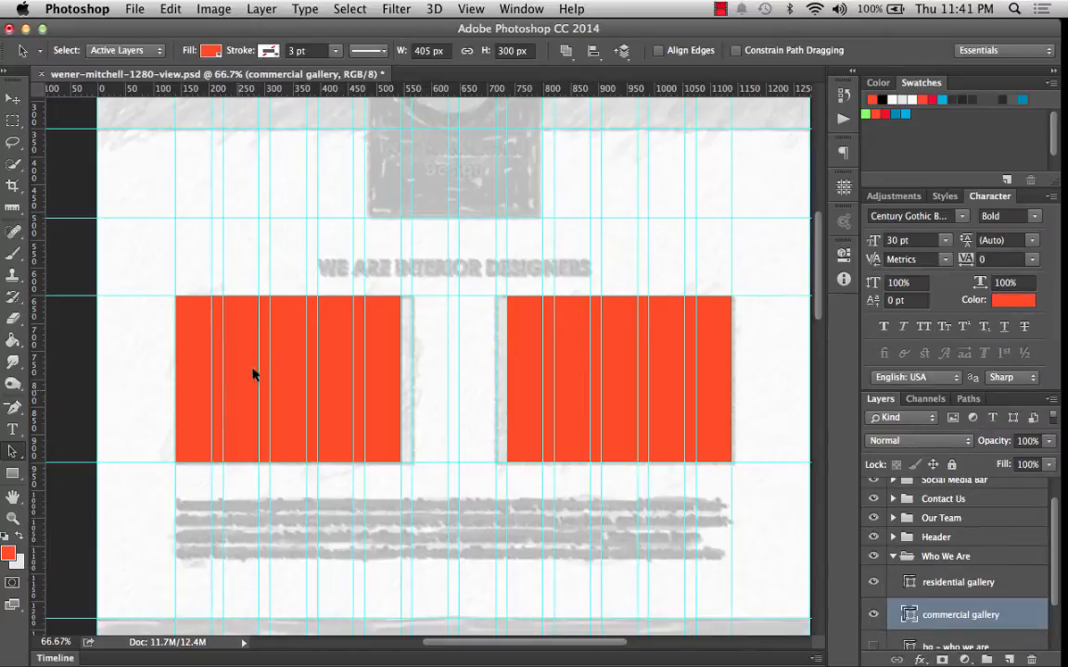
pyautogui.click(278, 385)
pyautogui.click(212, 51)
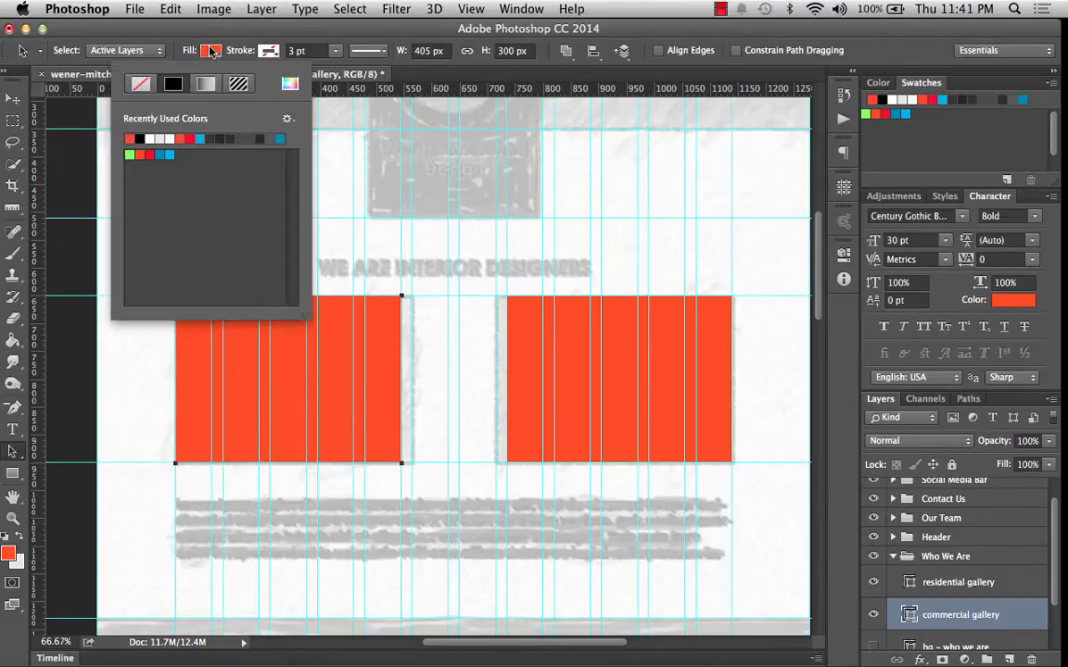
pyautogui.click(130, 154)
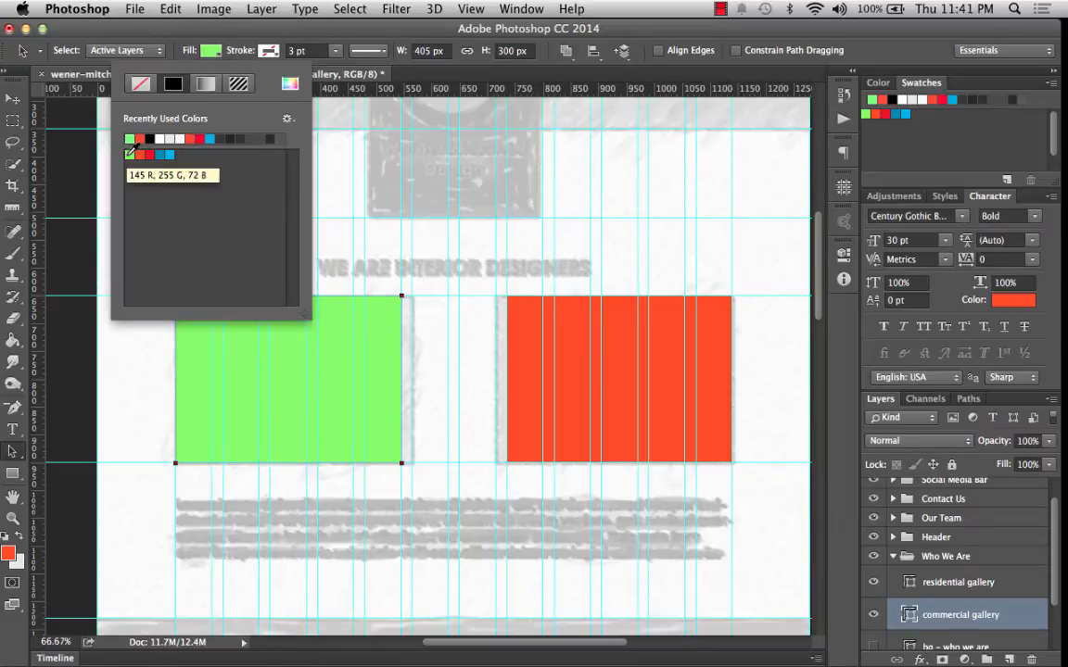
pyautogui.click(188, 33)
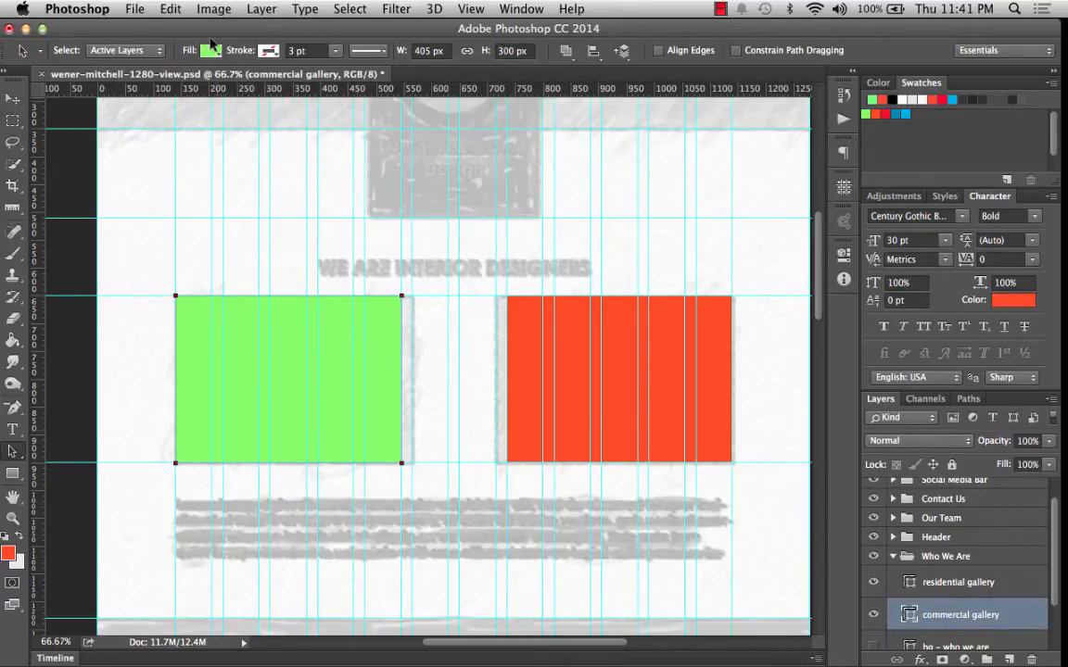
# Reduce the fill opacity of the "commercial gallery" layer to 50% so the sketch shows through
pyautogui.click(967, 590)
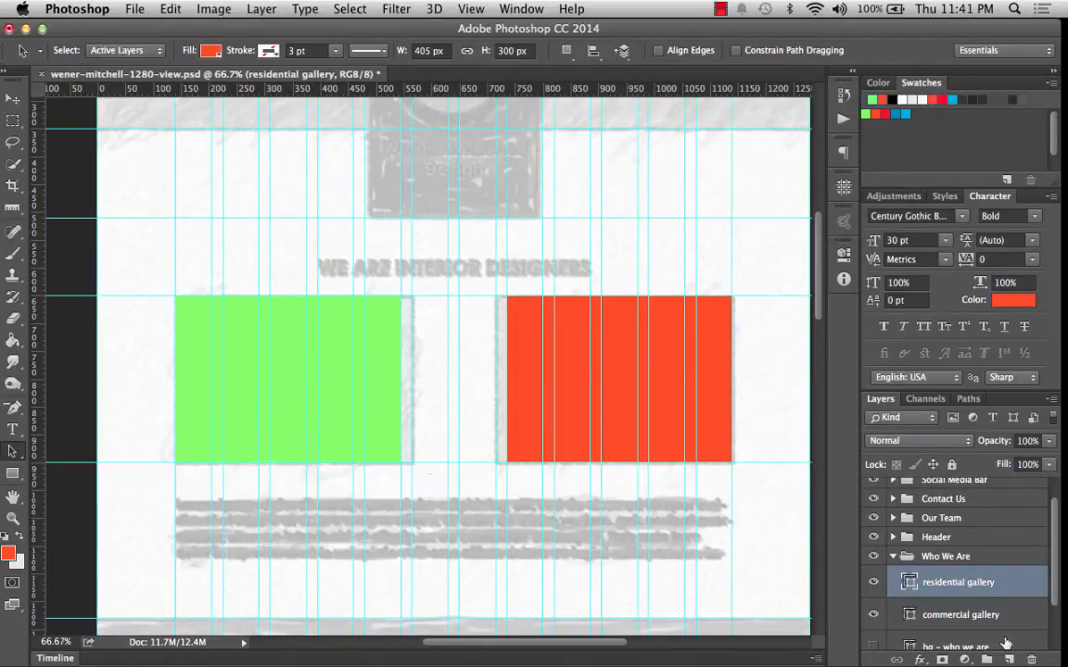
pyautogui.hotkey('alt', '[')
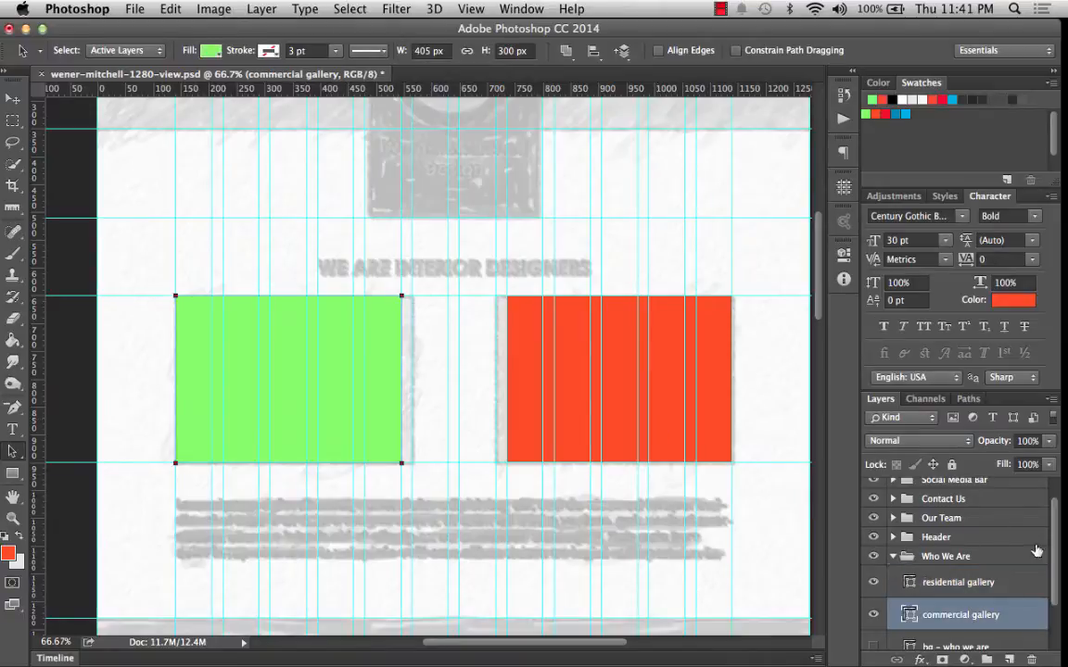
pyautogui.click(1049, 465)
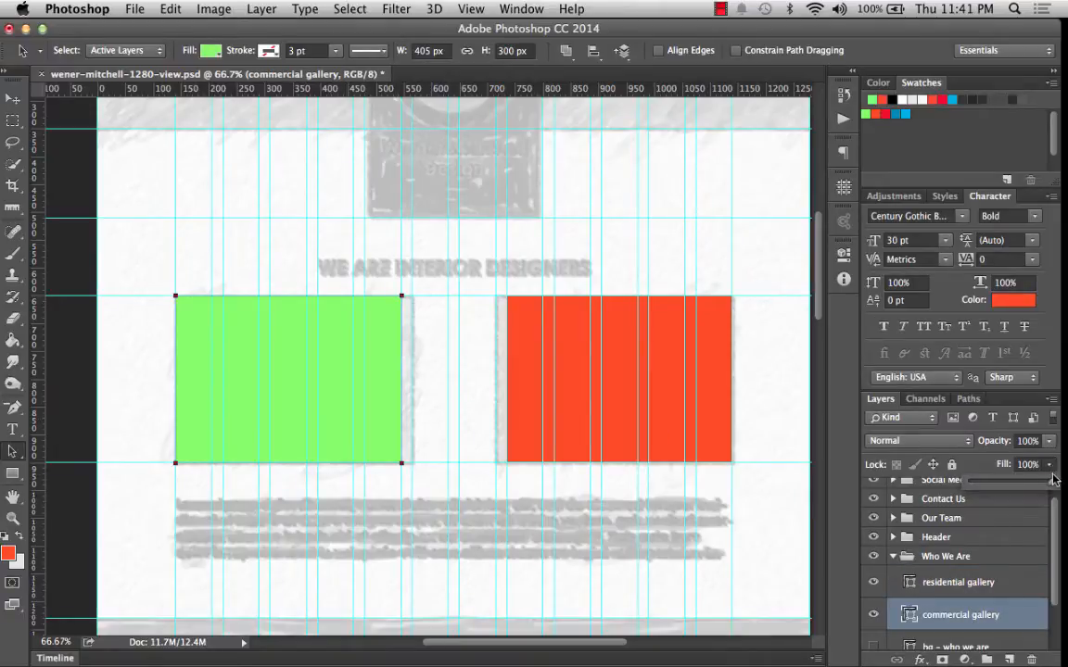
pyautogui.moveTo(1052, 481); pyautogui.dragTo(1015, 486)
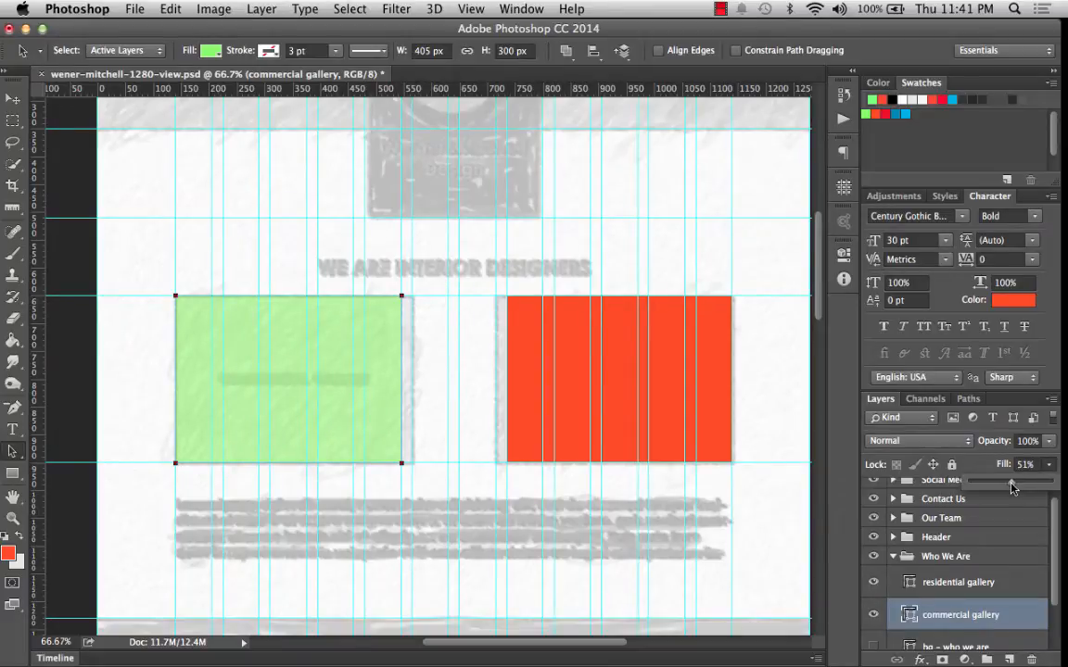
pyautogui.click(1024, 464)
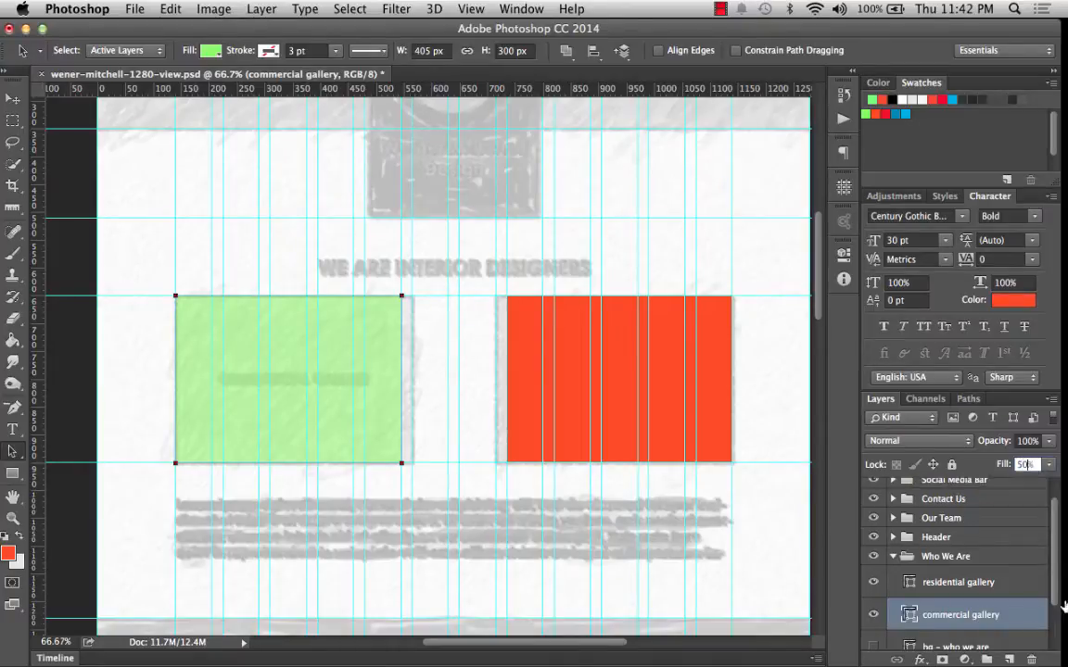
# Set the fill opacity of the "residential gallery" layer to 50%
pyautogui.click(936, 581)
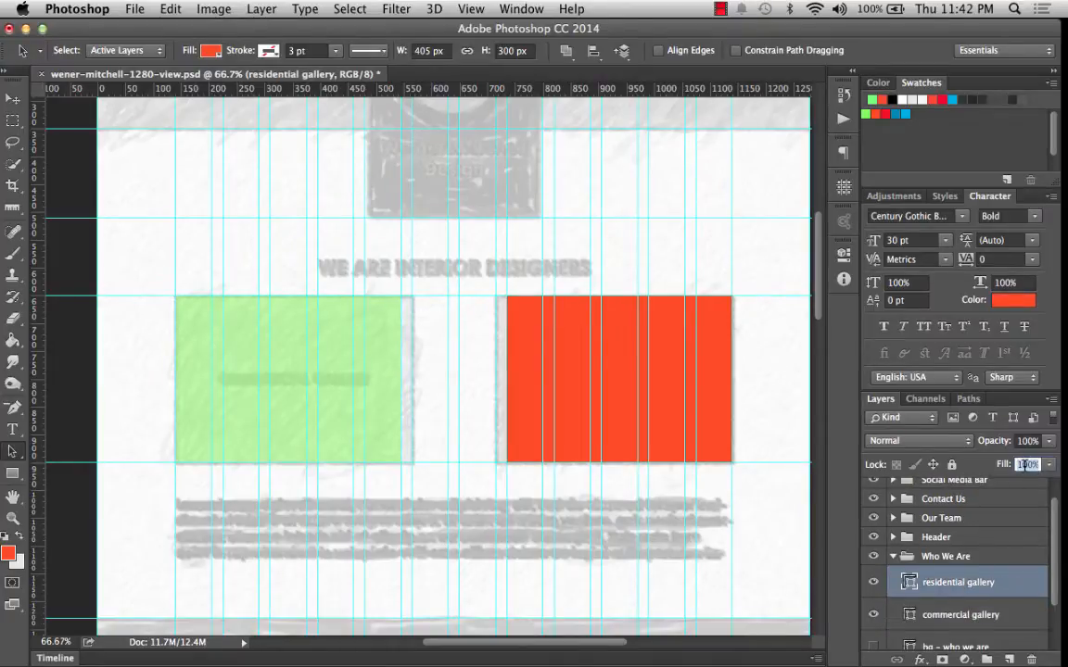
pyautogui.write('50')
pyautogui.press('Return')
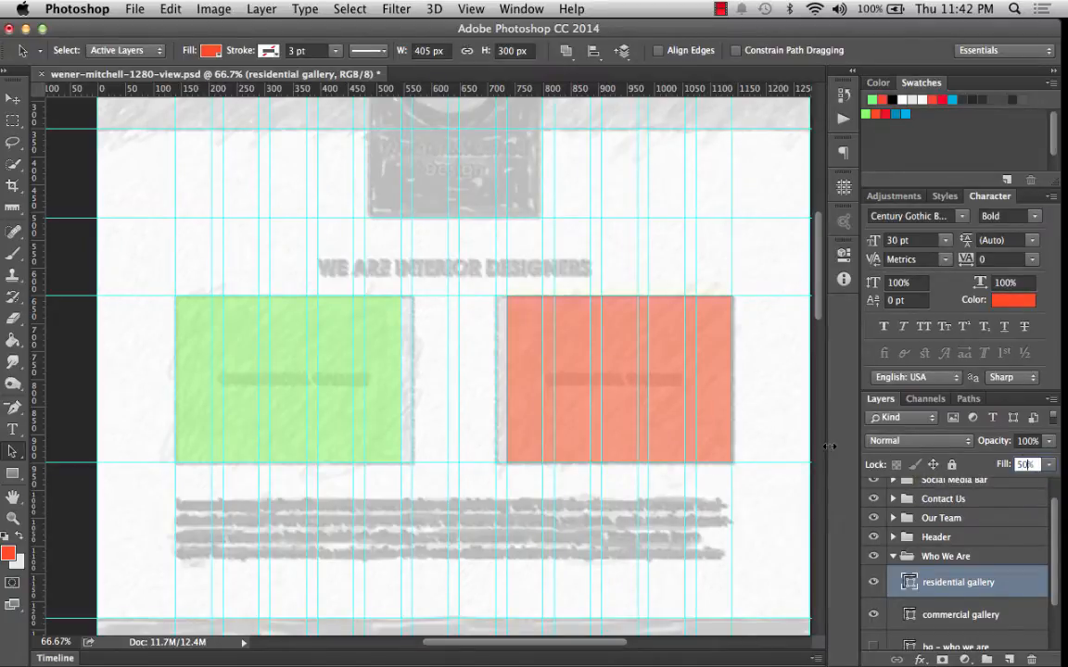
# Collapse the Who We Are group, select the Header group and draw a 1280 × 300 px rectangle over the sketched banner area, 50 px down
pyautogui.click(921, 556)
pyautogui.scroll(4, 697, 390)
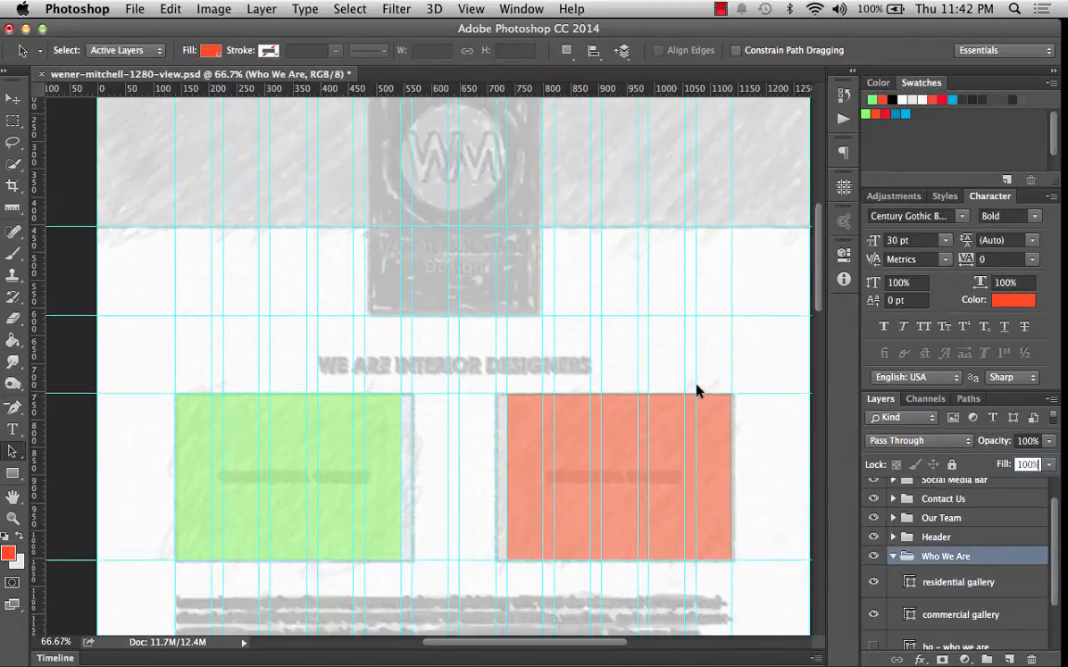
pyautogui.scroll(-1, 697, 390)
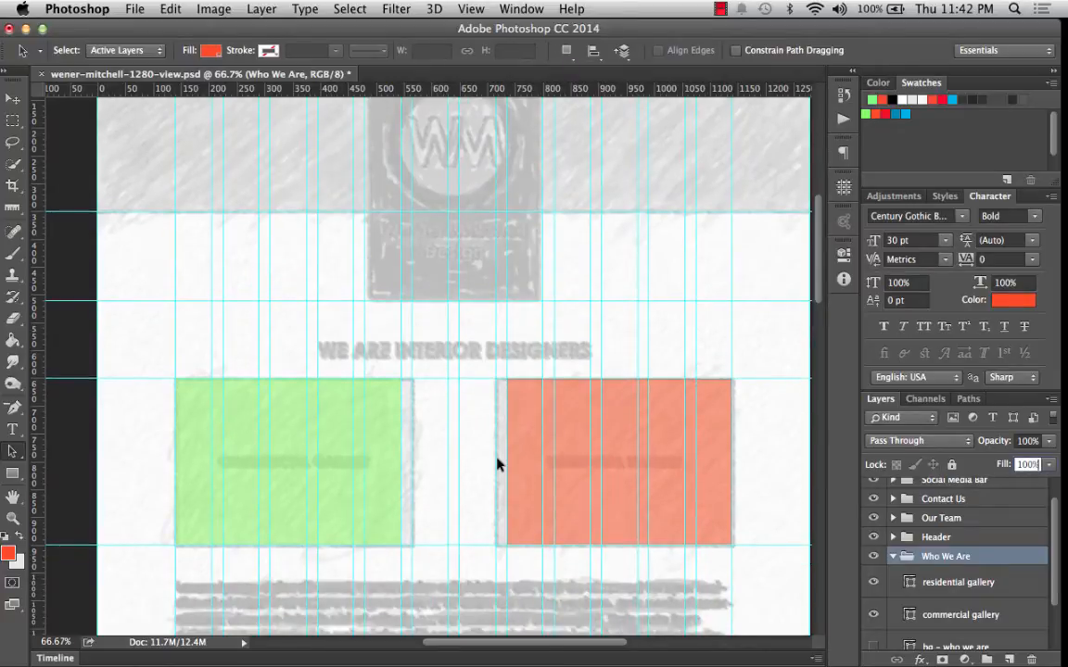
pyautogui.scroll(-3, 451, 419)
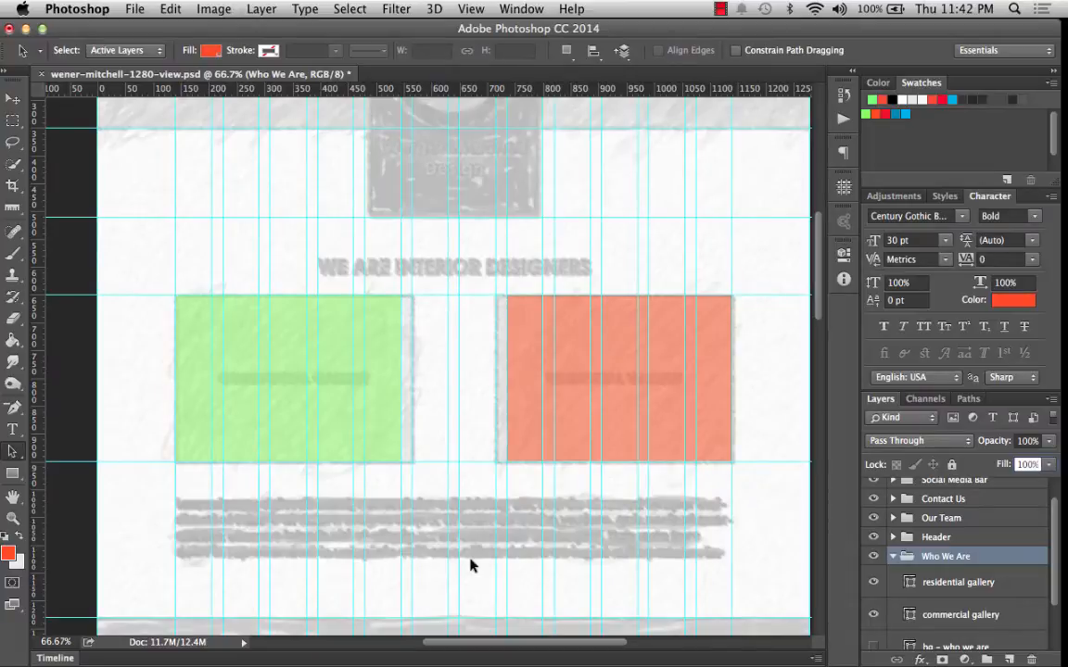
pyautogui.click(430, 437)
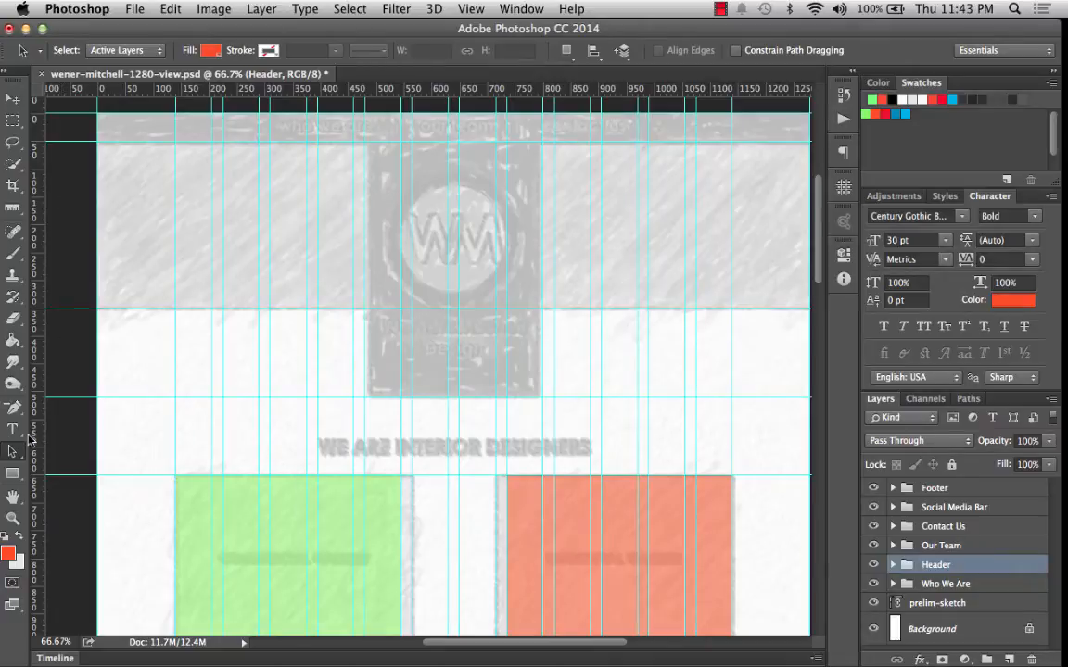
pyautogui.click(13, 473)
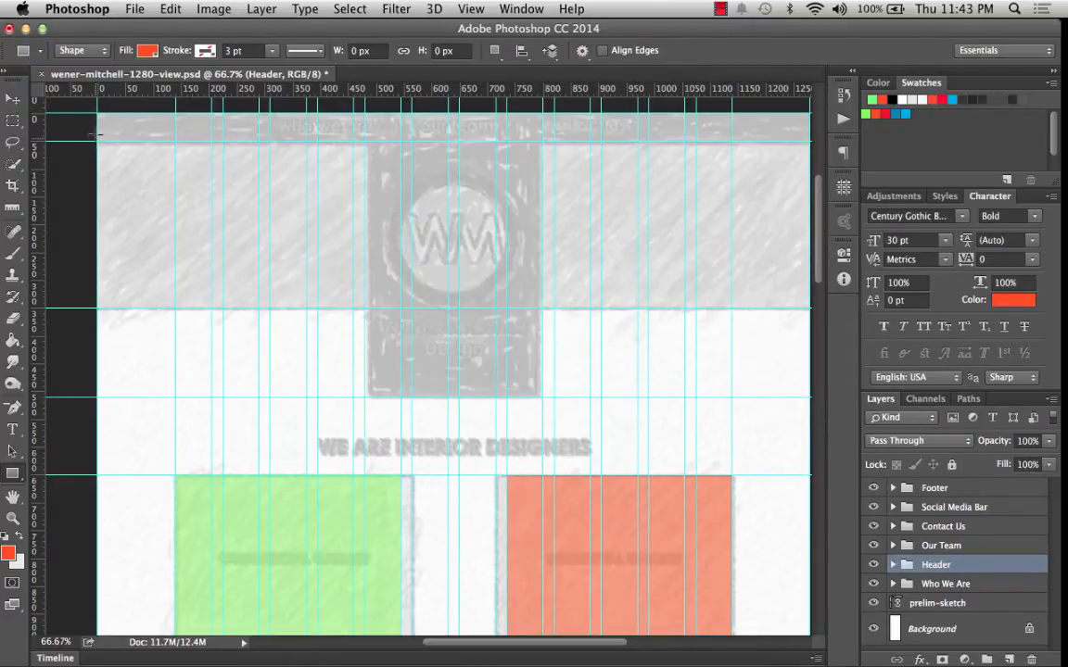
pyautogui.moveTo(97, 142); pyautogui.dragTo(786, 306)
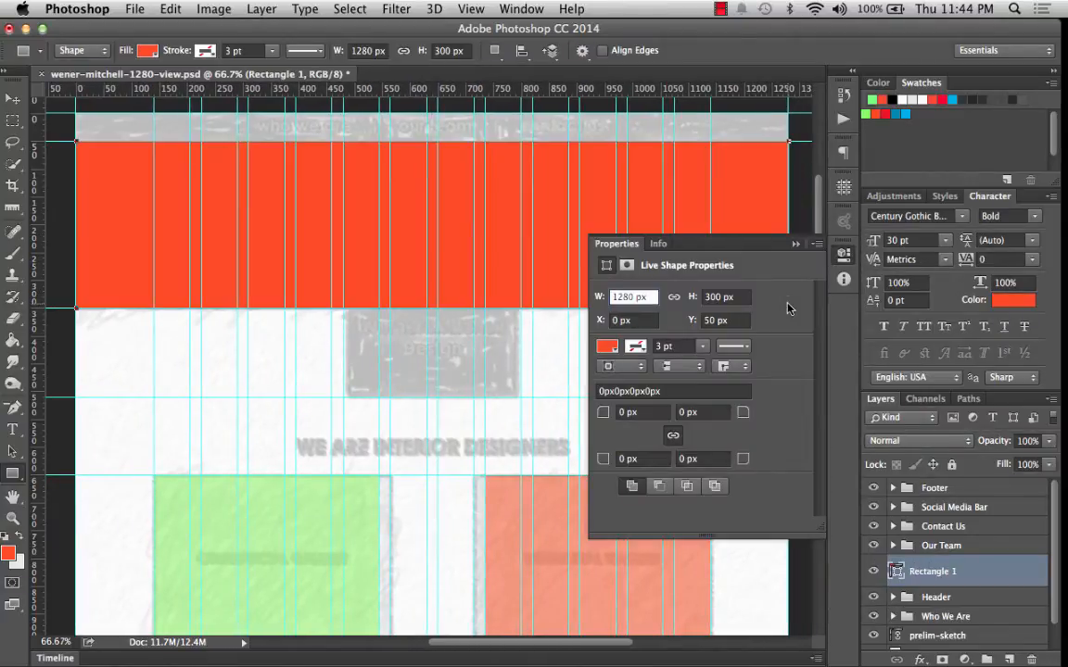
# Change the banner rectangle's fill to the bright blue swatch
pyautogui.click(606, 346)
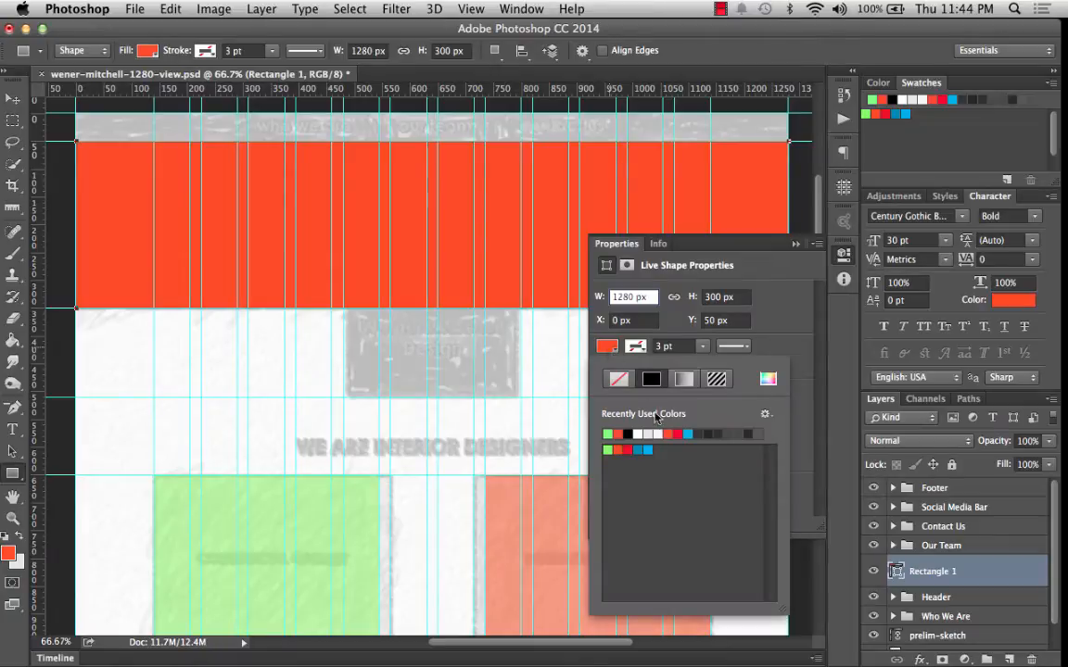
pyautogui.click(647, 450)
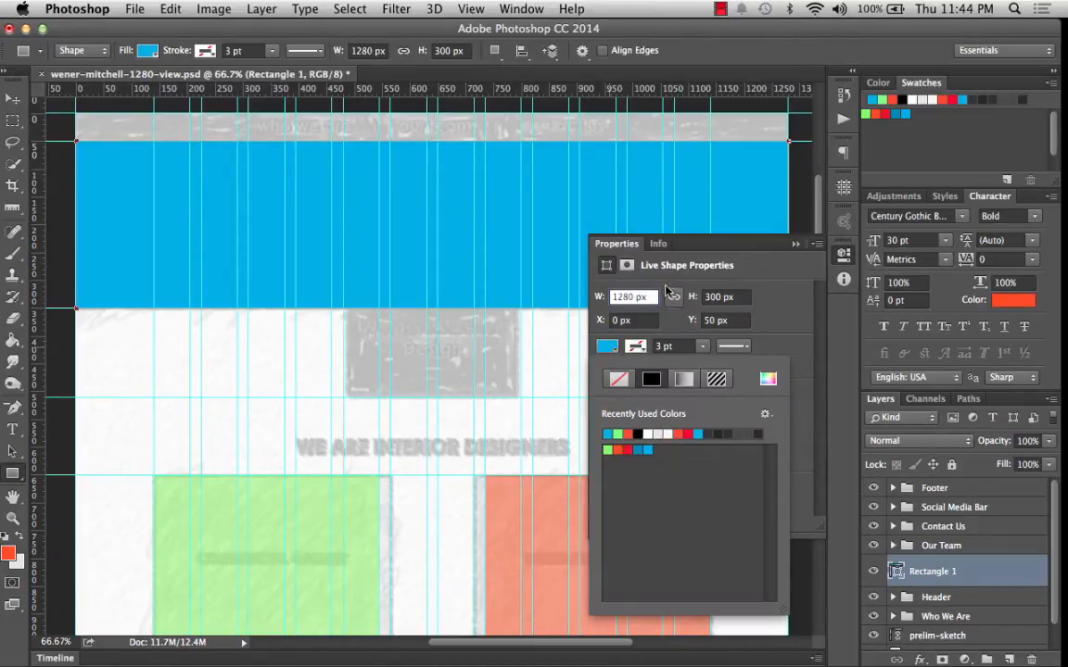
pyautogui.click(794, 244)
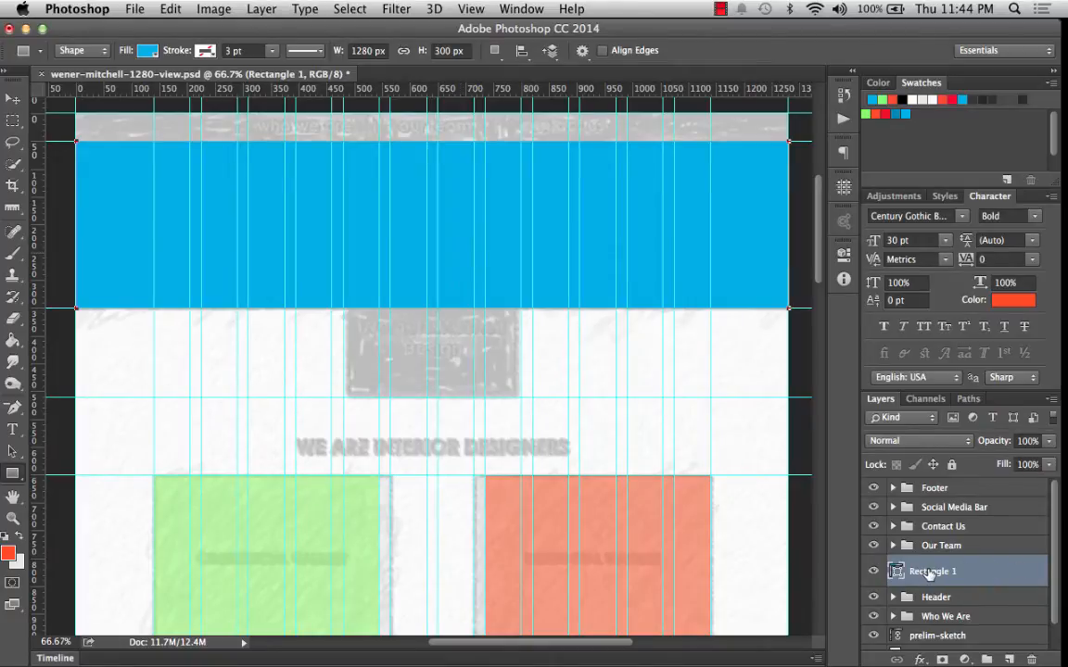
# Rename the blue banner rectangle's layer as "bg banner image"
pyautogui.doubleClick(930, 572)
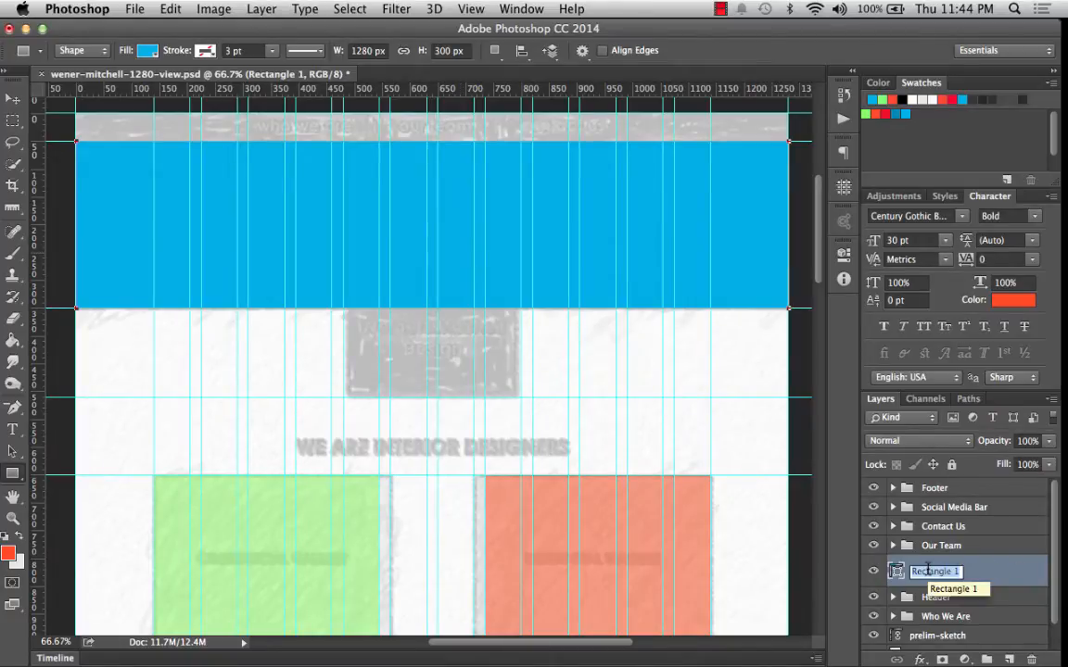
pyautogui.write('bg')
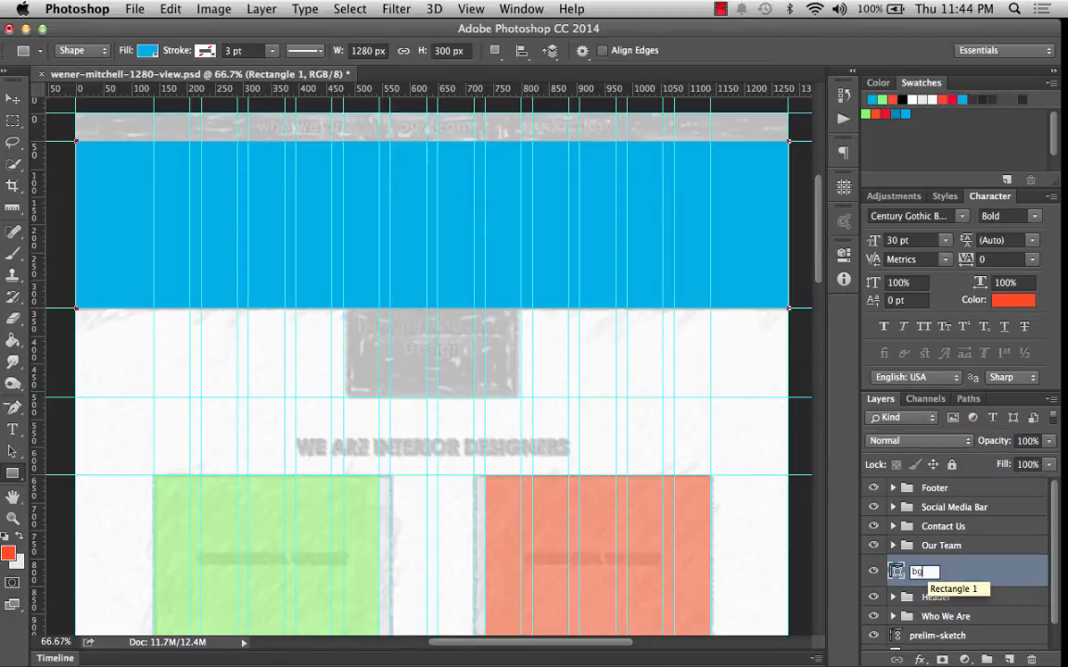
pyautogui.write(' banner image')
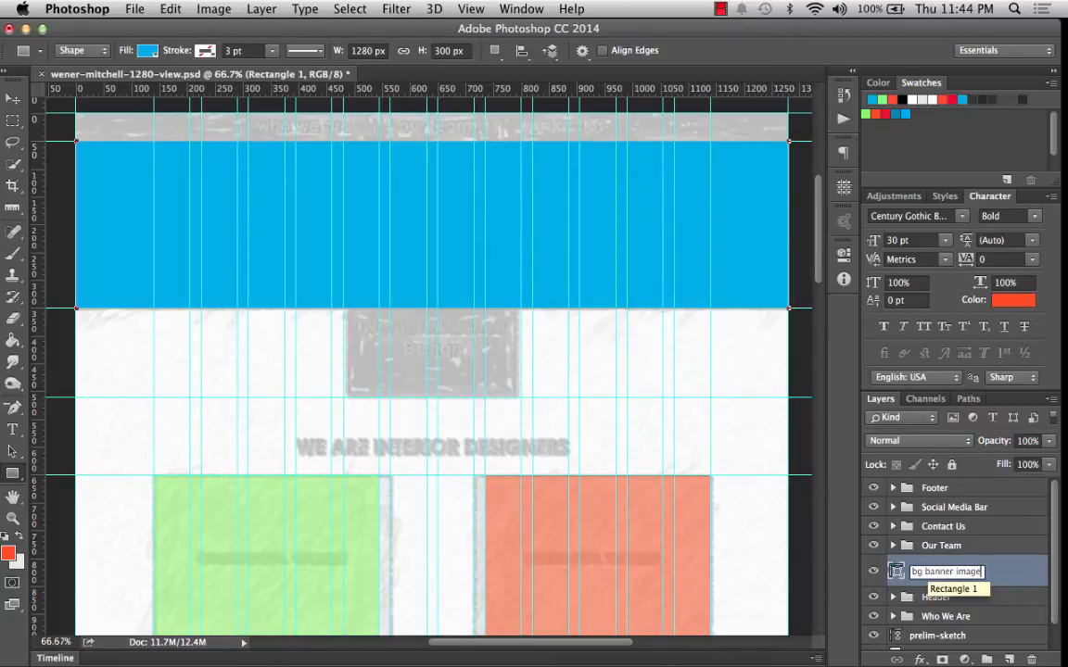
pyautogui.press('Return')
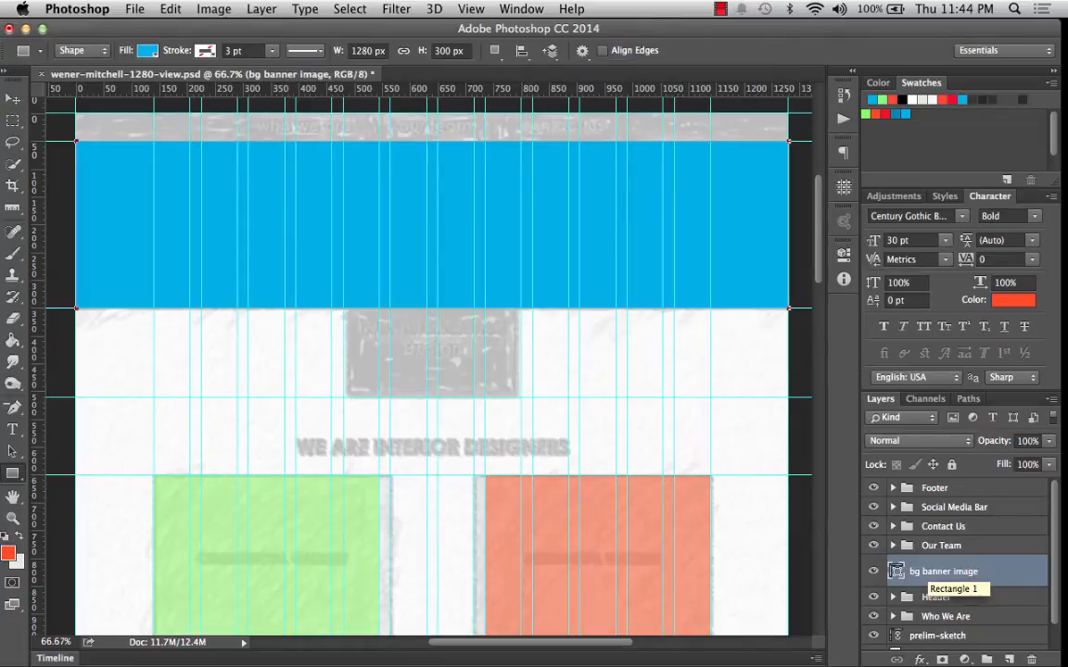
# Move the "bg banner image" layer into the Header group and expand the group to check it
pyautogui.click(940, 547)
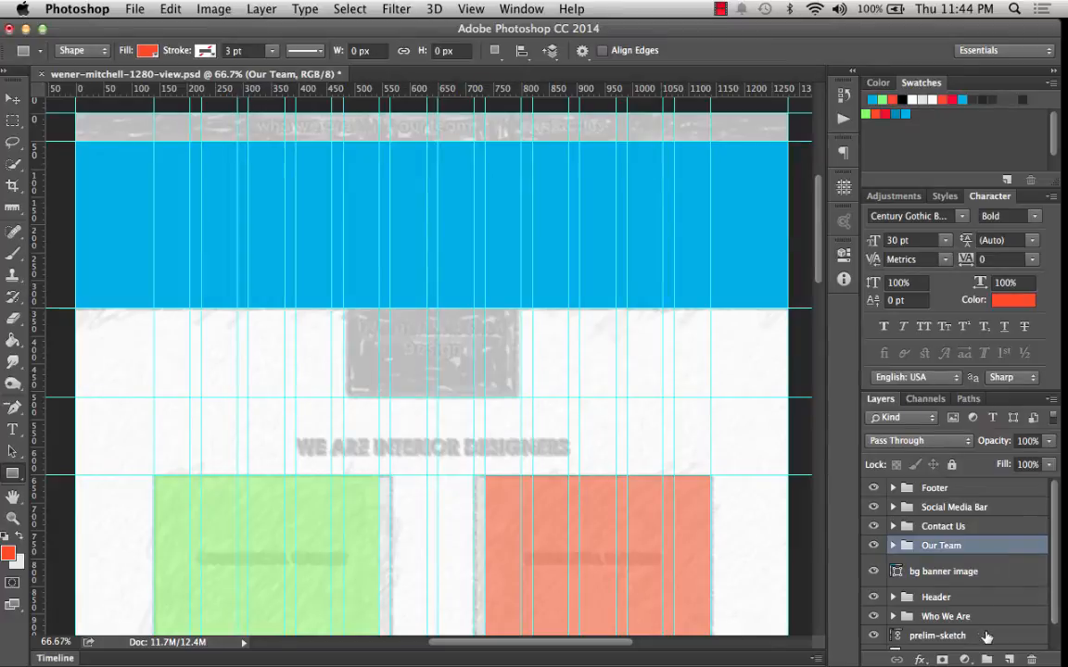
pyautogui.click(930, 581)
pyautogui.moveTo(930, 584); pyautogui.dragTo(932, 596)
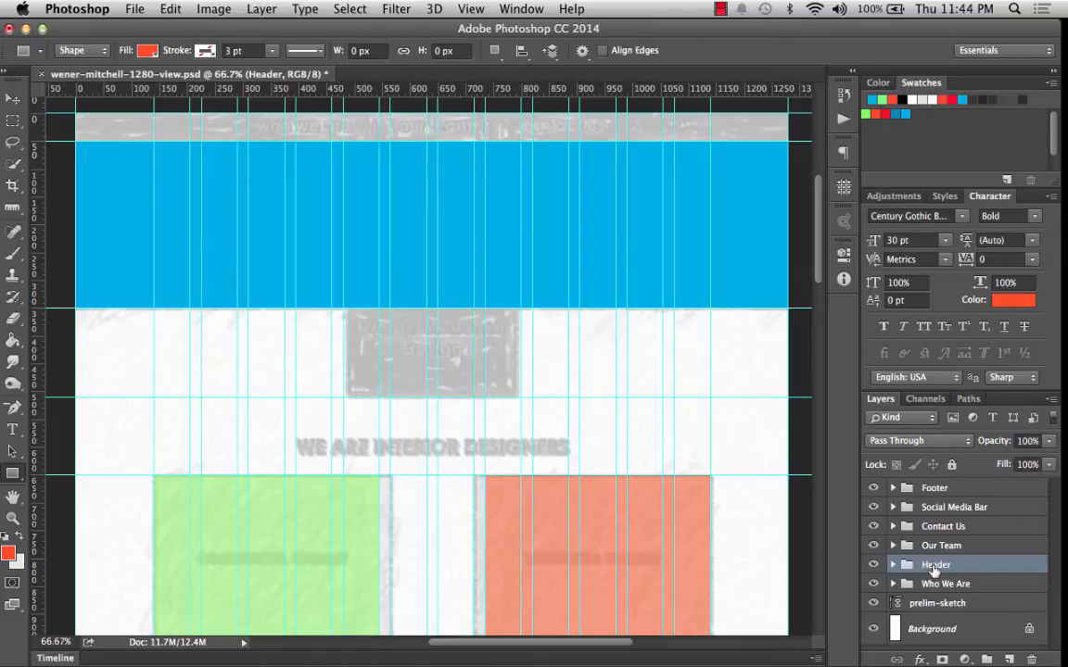
pyautogui.click(892, 565)
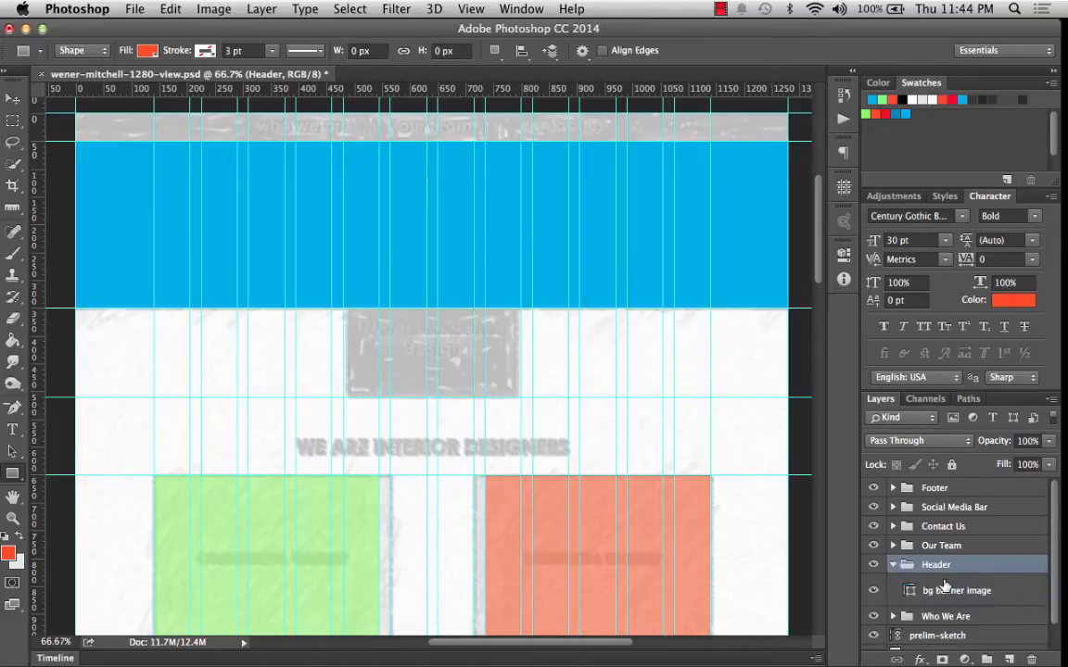
pyautogui.click(943, 586)
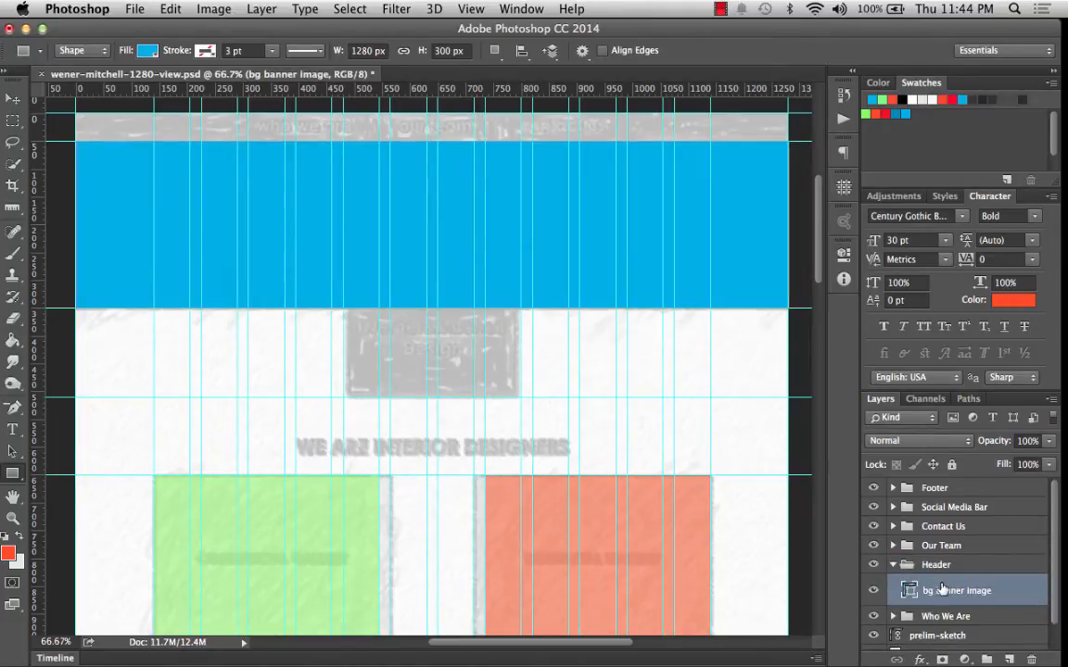
# Draw a 1280 × 50 px rectangle over the sketched navigation bar inside the Header group and fill it with a recently used dark grey
pyautogui.click(934, 567)
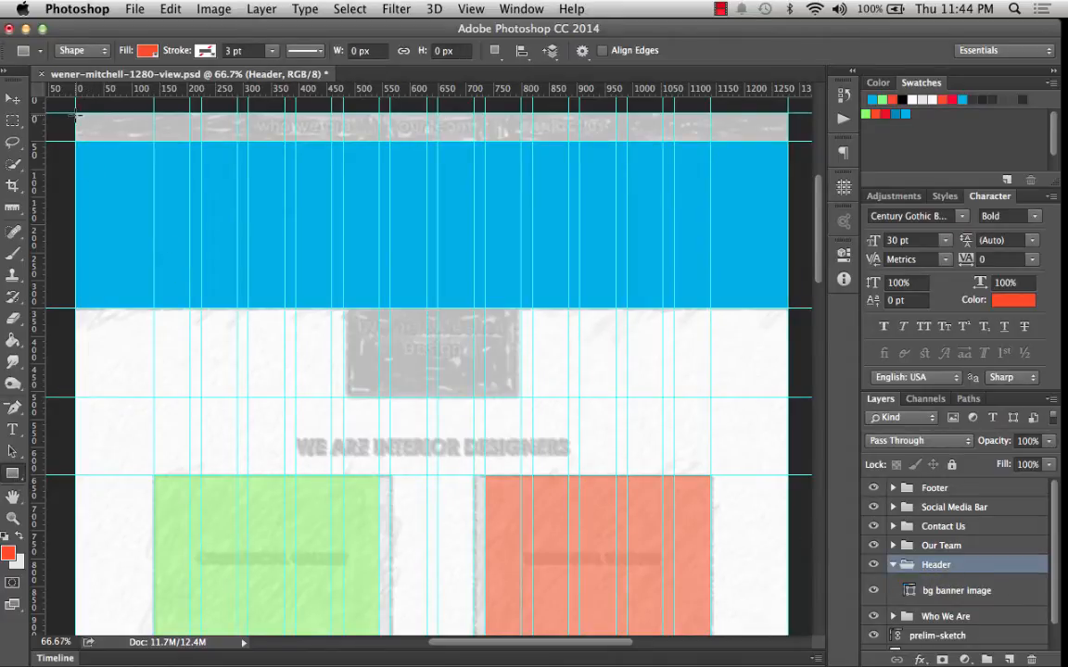
pyautogui.moveTo(74, 112); pyautogui.dragTo(790, 144)
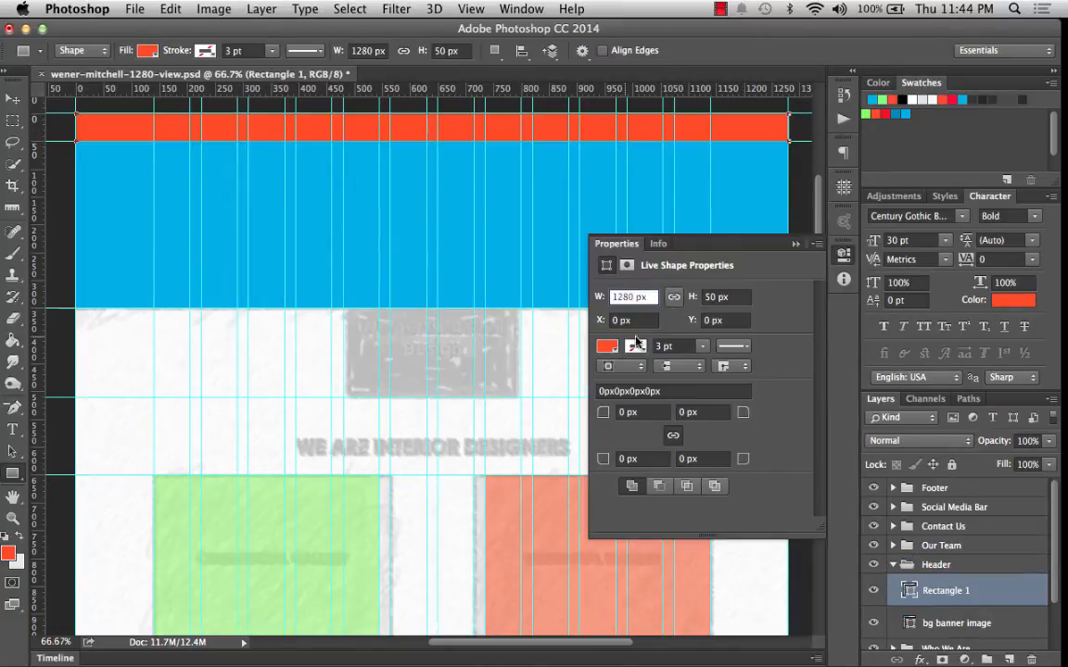
pyautogui.click(607, 347)
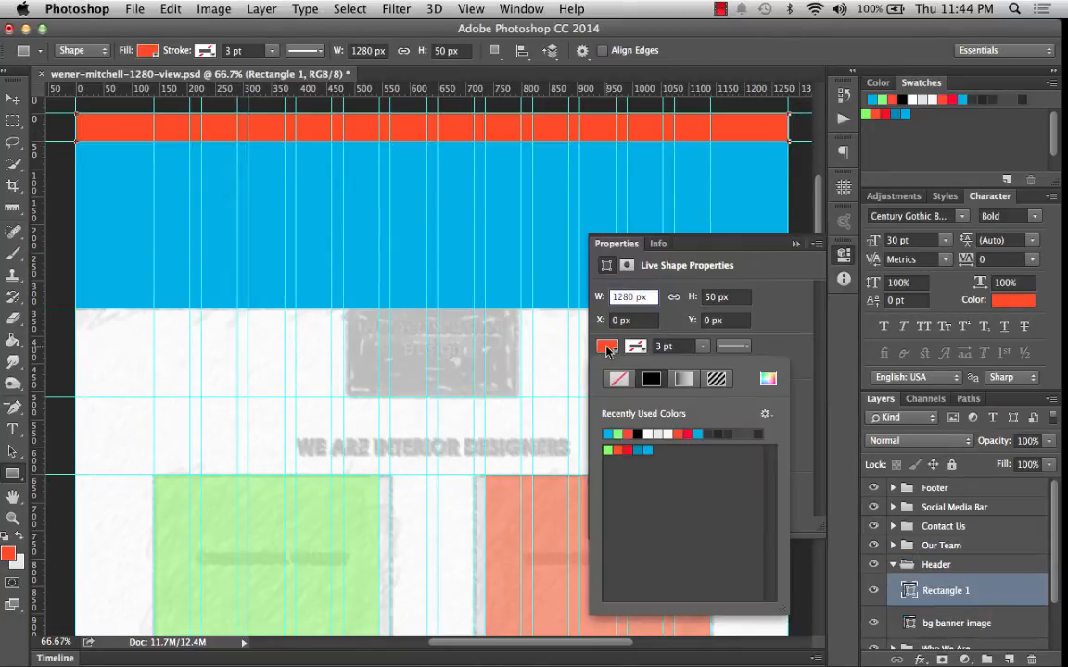
pyautogui.click(734, 433)
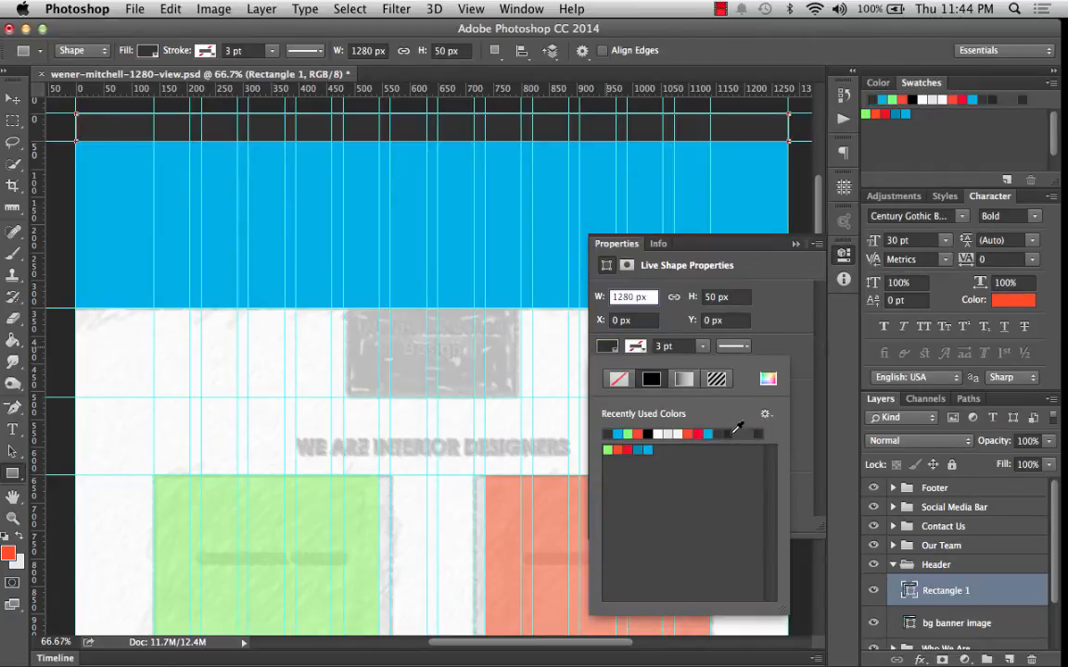
pyautogui.click(725, 432)
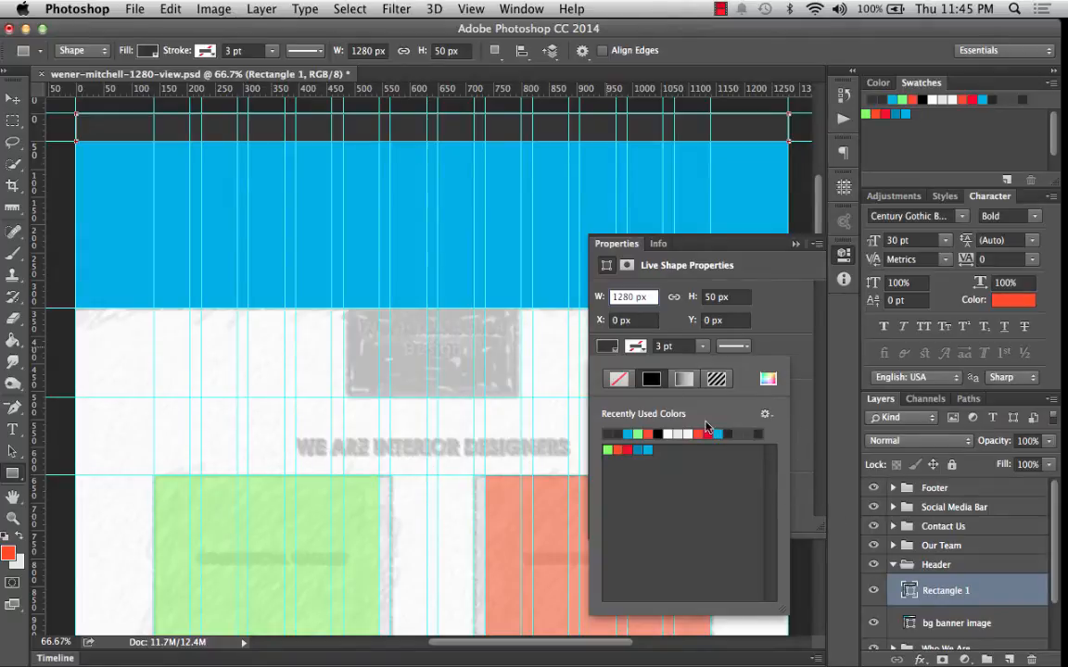
pyautogui.click(795, 245)
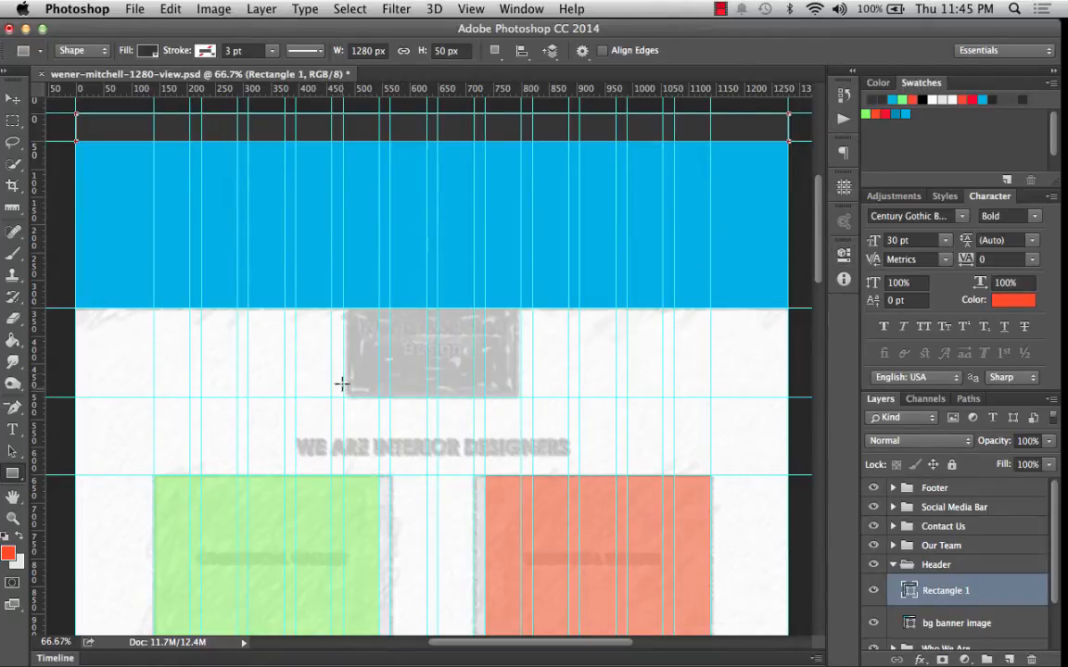
# Rename the navigation bar rectangle's layer as "bg nav"
pyautogui.doubleClick(943, 592)
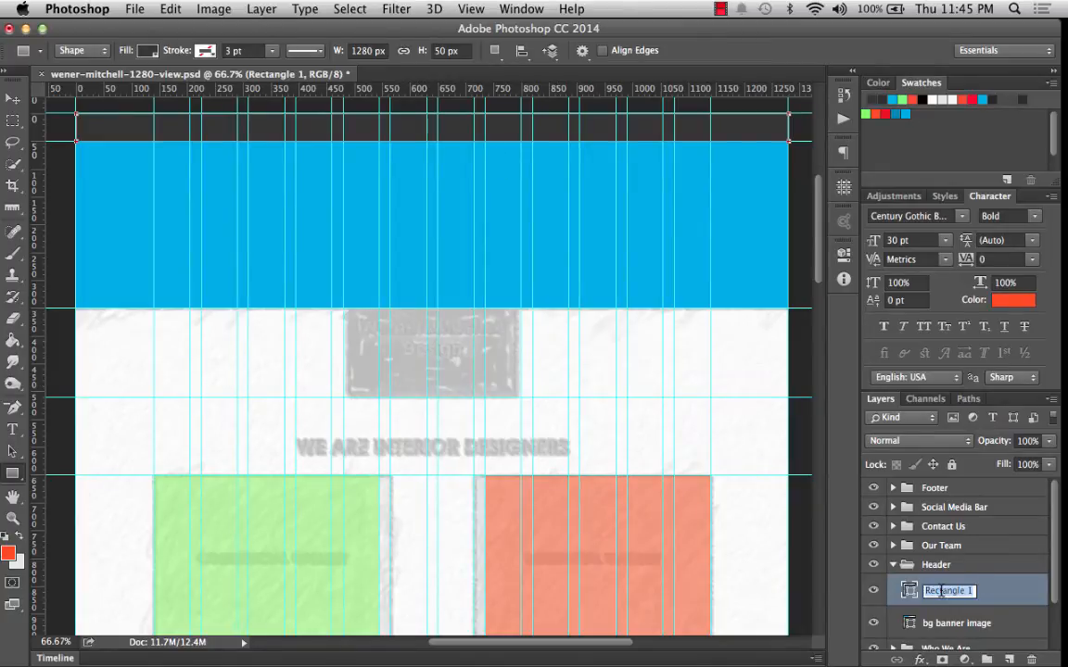
pyautogui.write('nav bg')
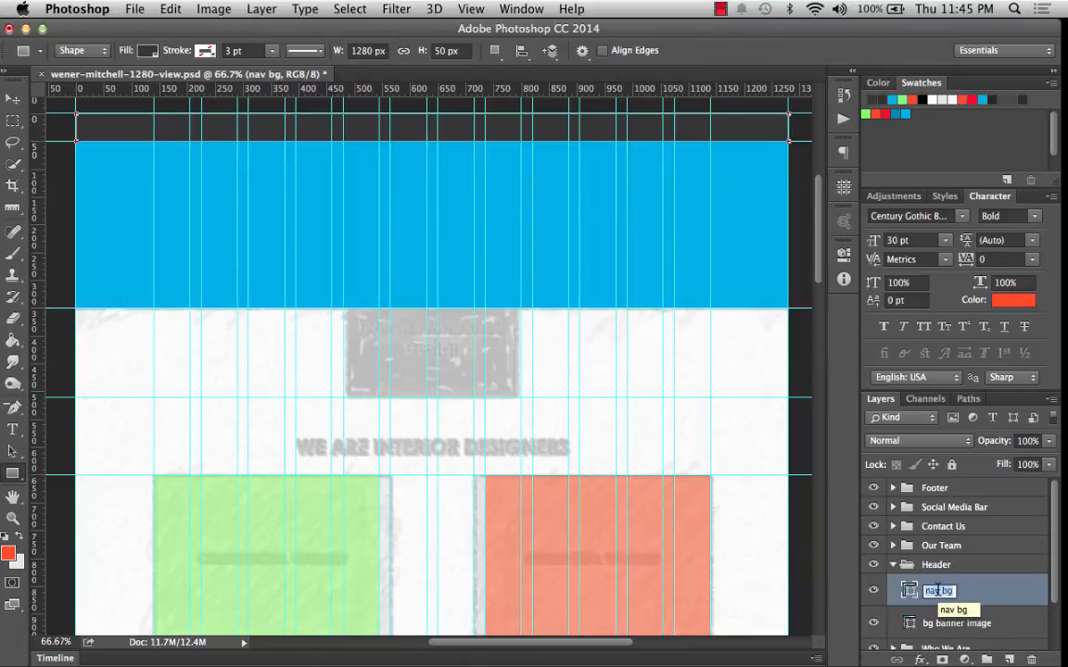
pyautogui.write('bg nav')
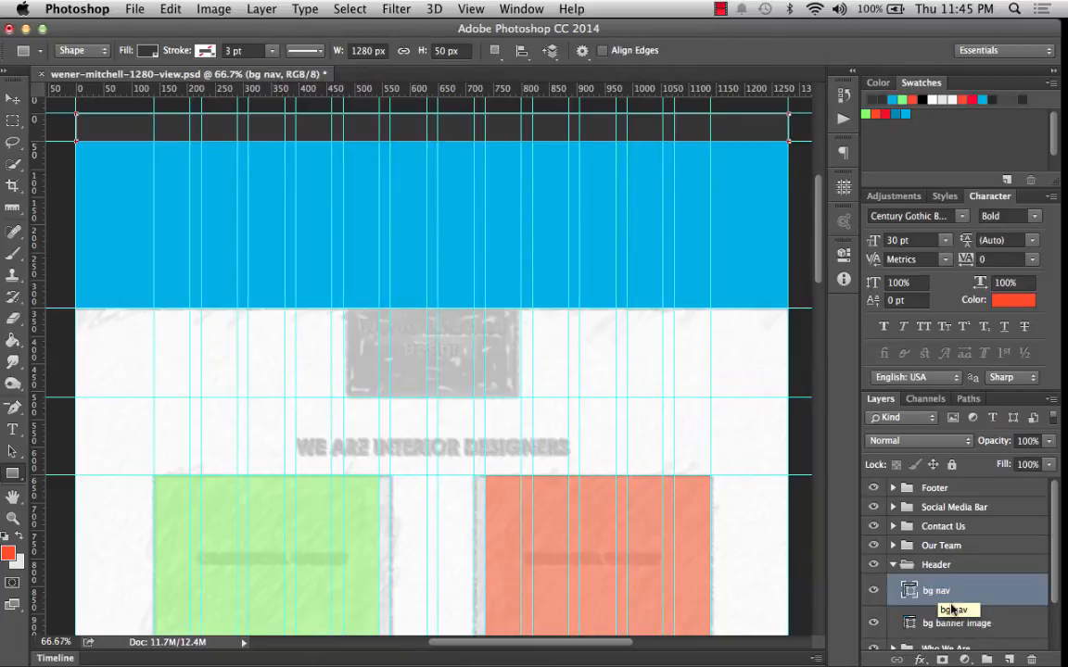
pyautogui.press('Return')
pyautogui.scroll(-2, 922, 639)
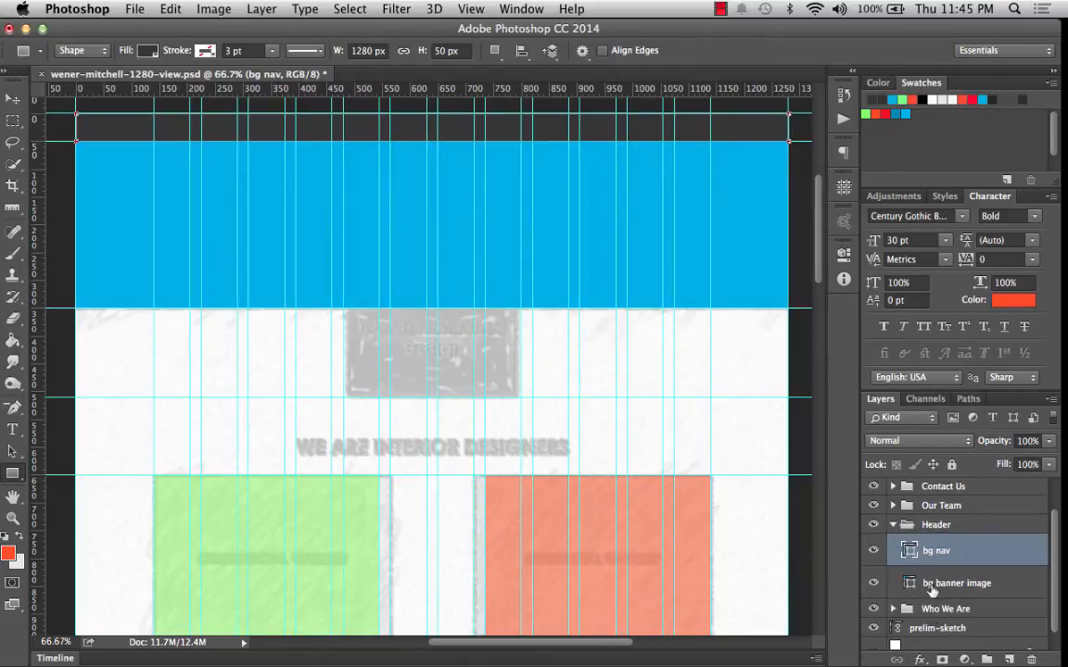
pyautogui.scroll(1, 931, 559)
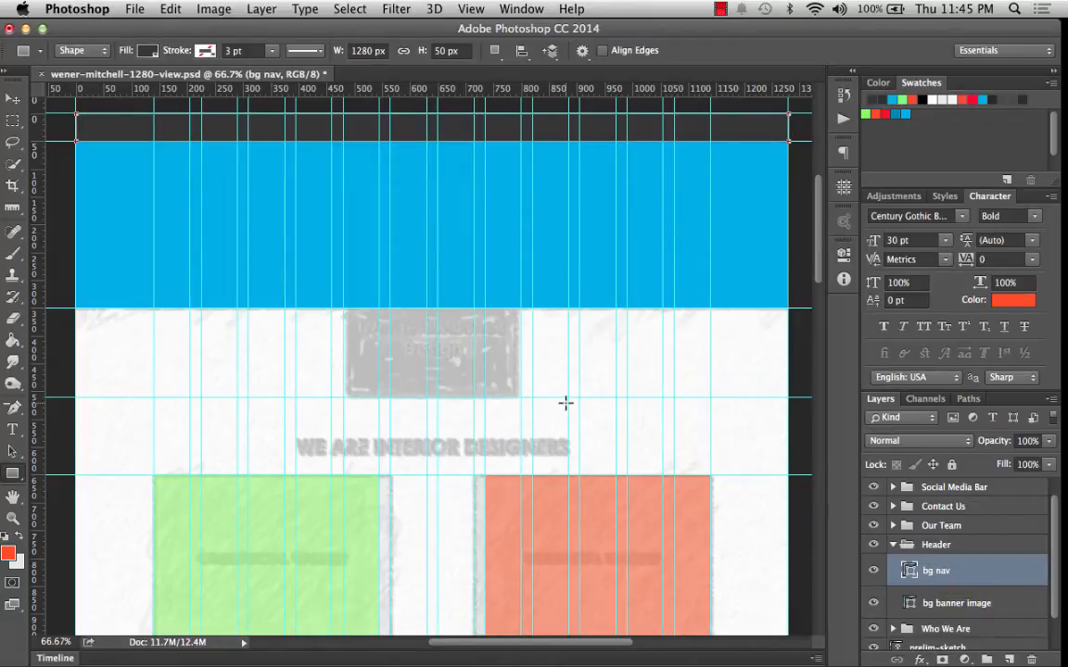
# Place Logo-badge.psd as a linked file above the "bg nav" layer in the Header group
pyautogui.click(134, 8)
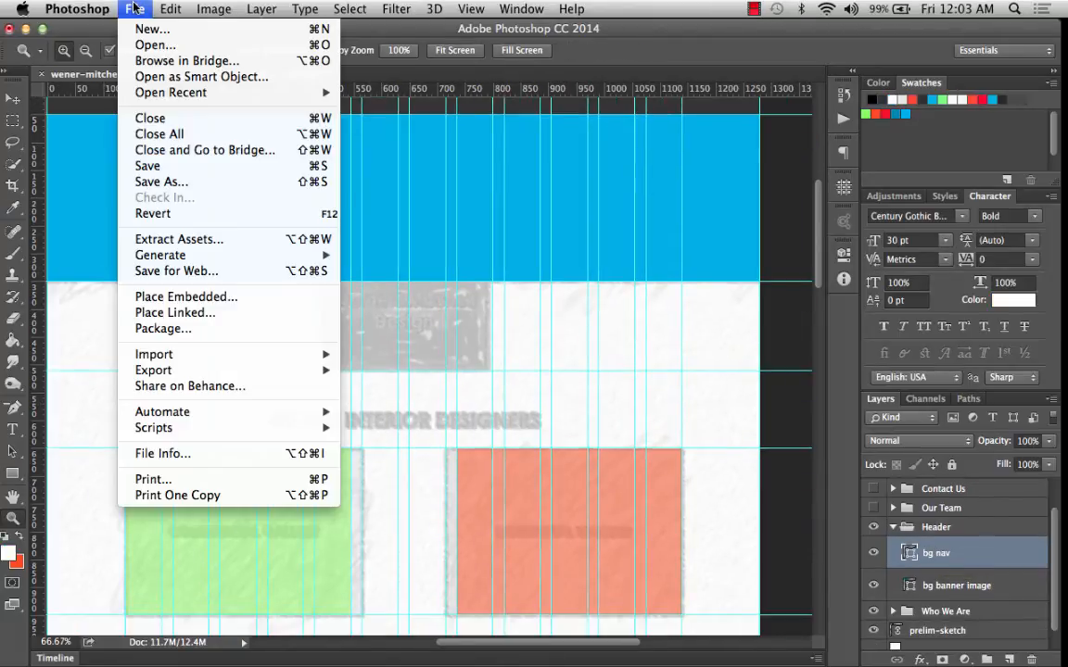
pyautogui.click(191, 313)
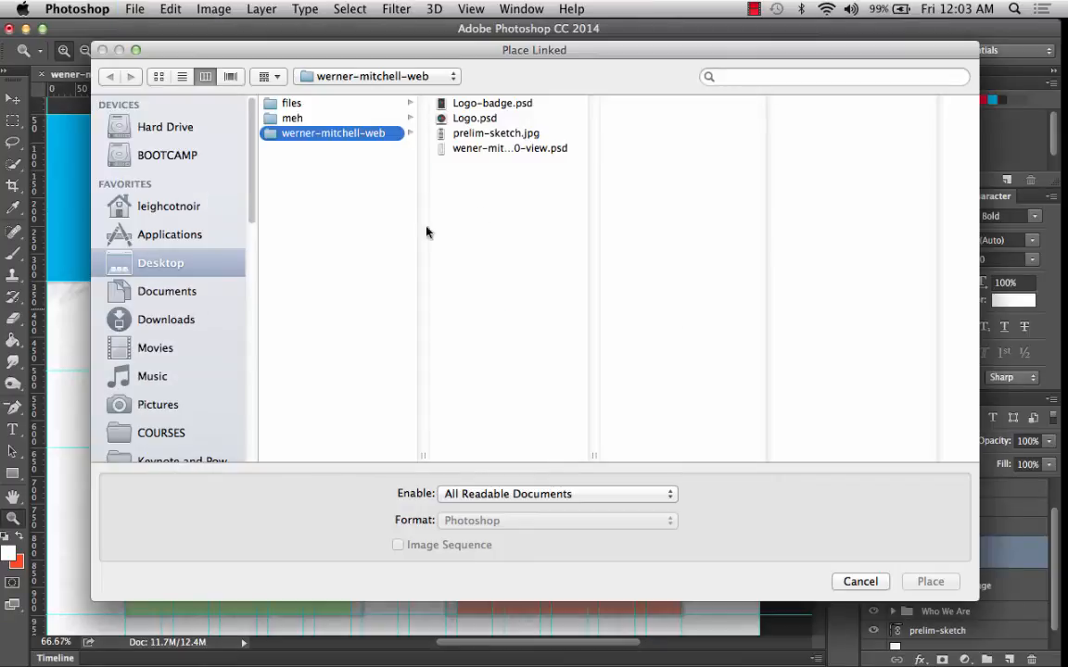
pyautogui.doubleClick(492, 102)
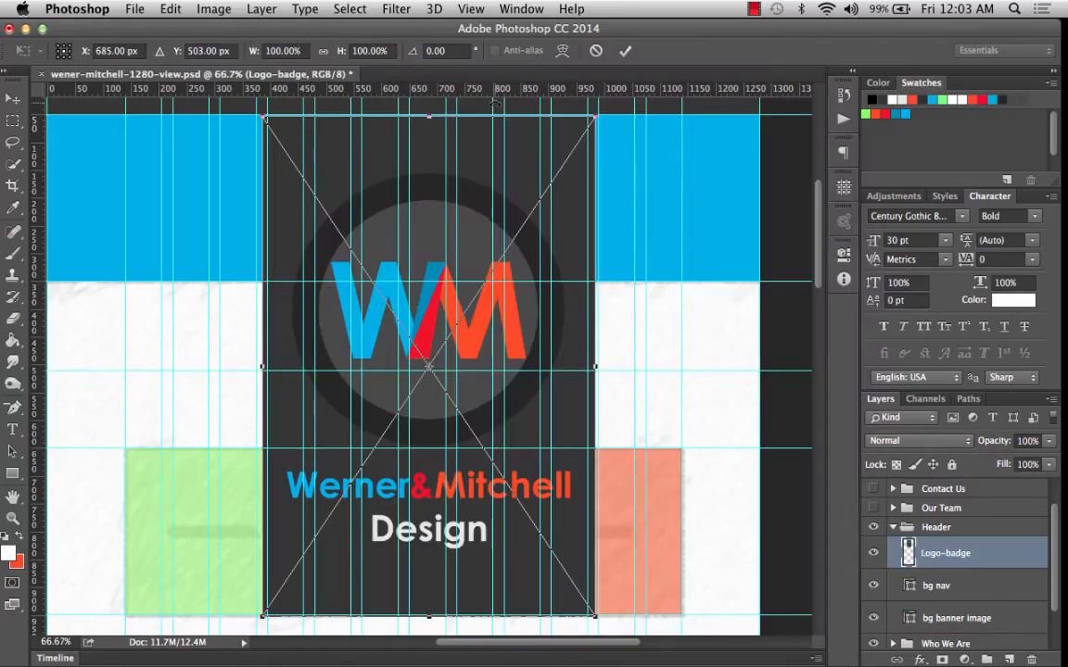
# Reposition the placed logo badge over the blue banner to about X 675 px, Y 503 px
pyautogui.scroll(2, 556, 175)
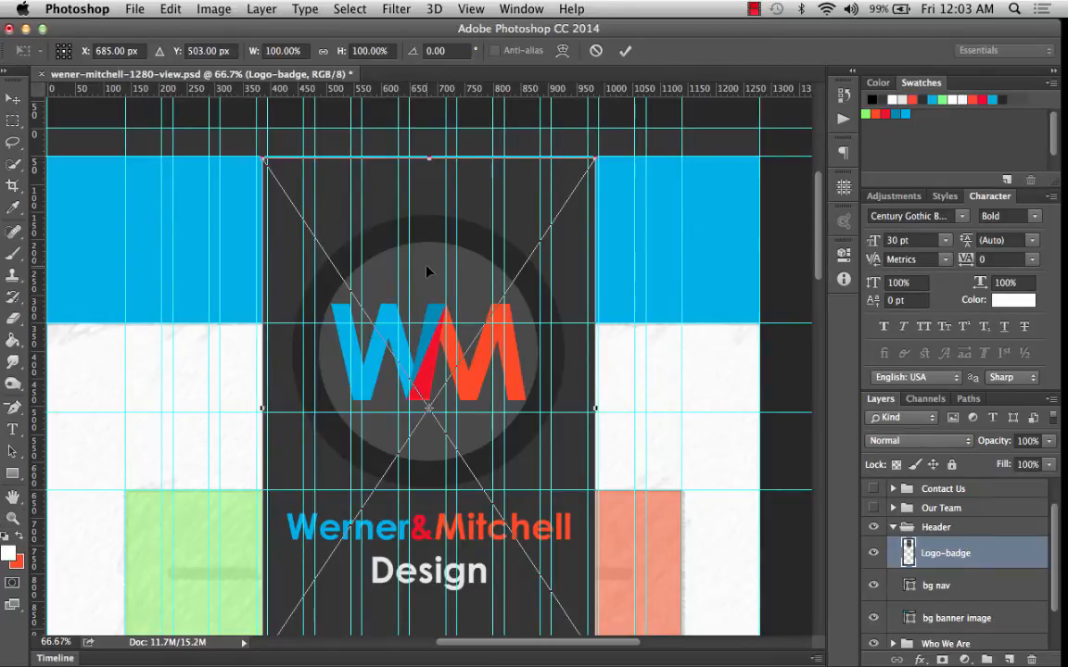
pyautogui.press('Right')
pyautogui.press('Right')
pyautogui.press('Right')
pyautogui.press('Up')
pyautogui.press('Up')
pyautogui.press('Up')
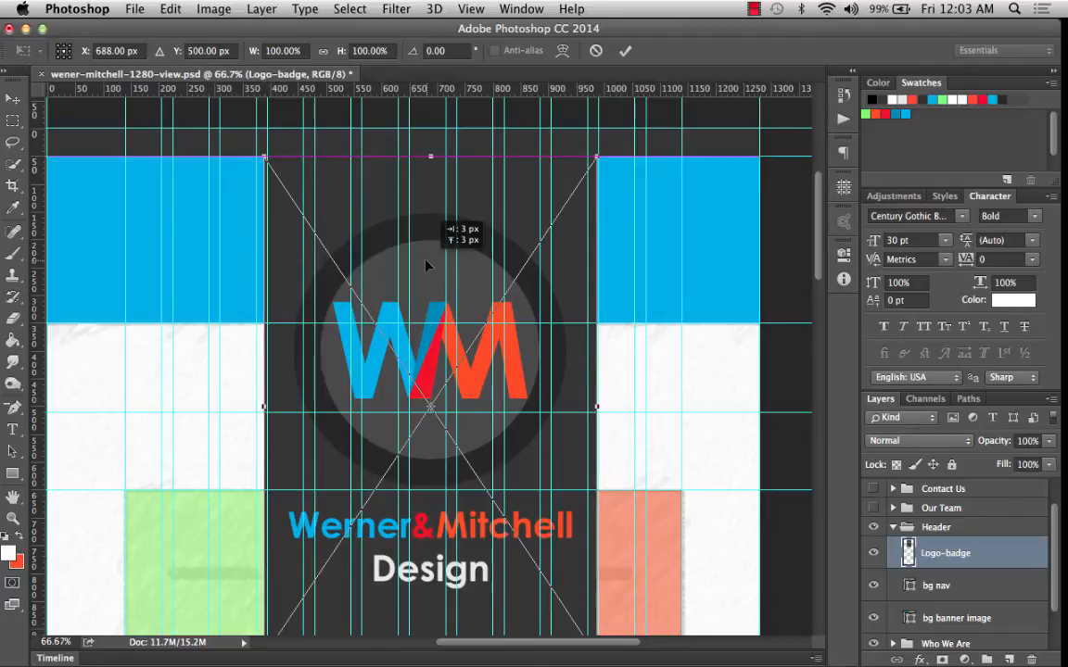
pyautogui.moveTo(425, 260); pyautogui.dragTo(424, 265)
# Scale the logo badge down from its lower corner to about 305 × 458 px and commit the placement
pyautogui.scroll(-5, 425, 265)
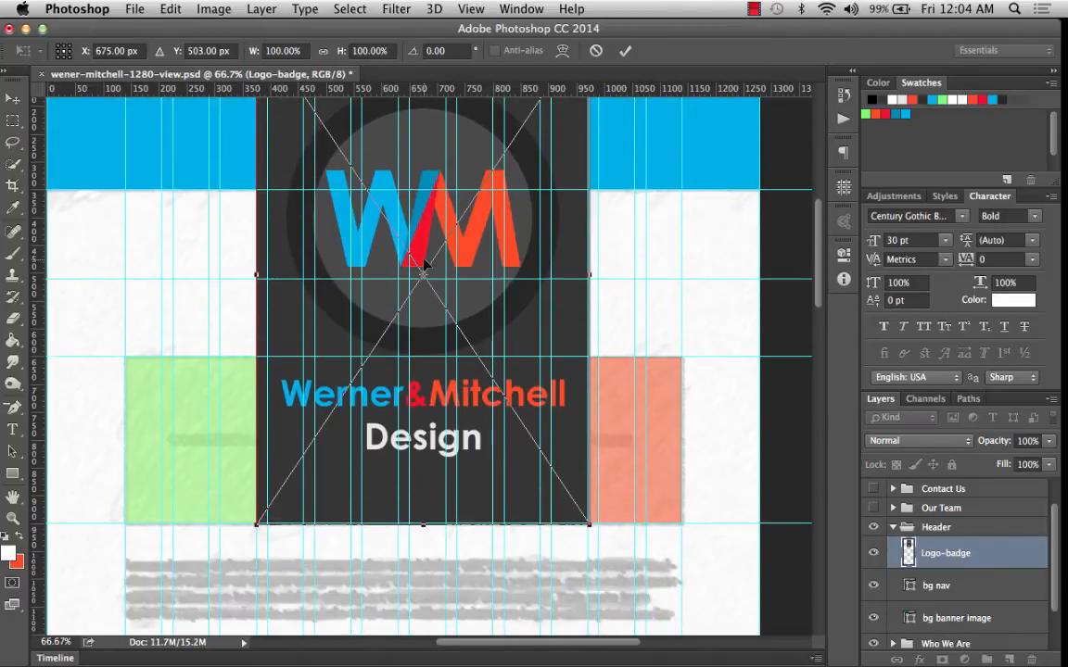
pyautogui.scroll(3, 424, 265)
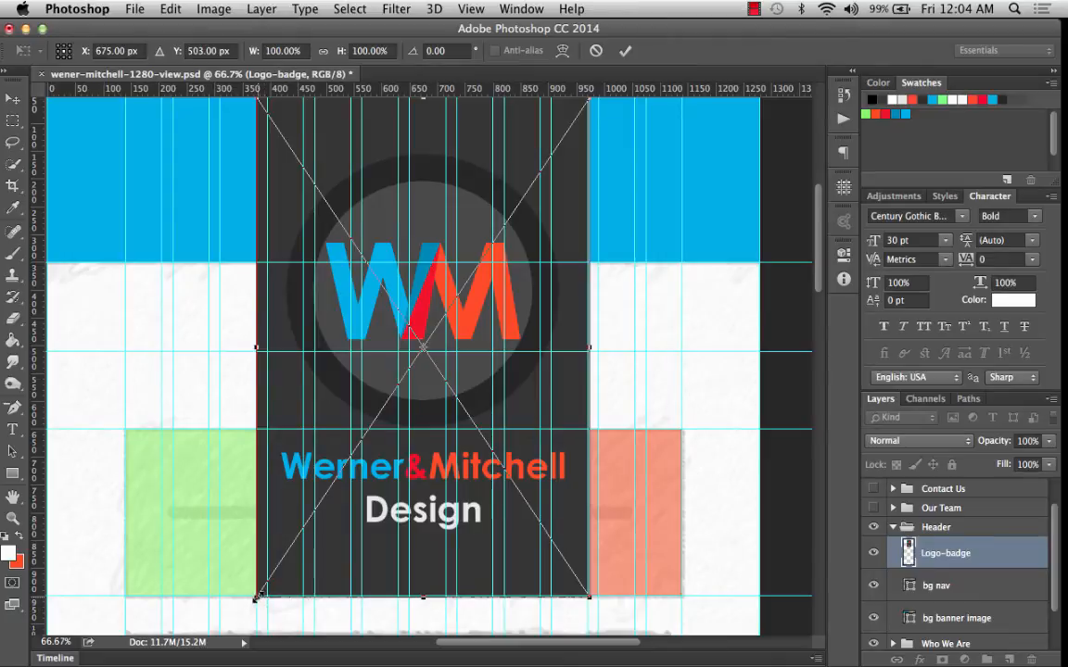
pyautogui.moveTo(274, 607); pyautogui.dragTo(325, 286)
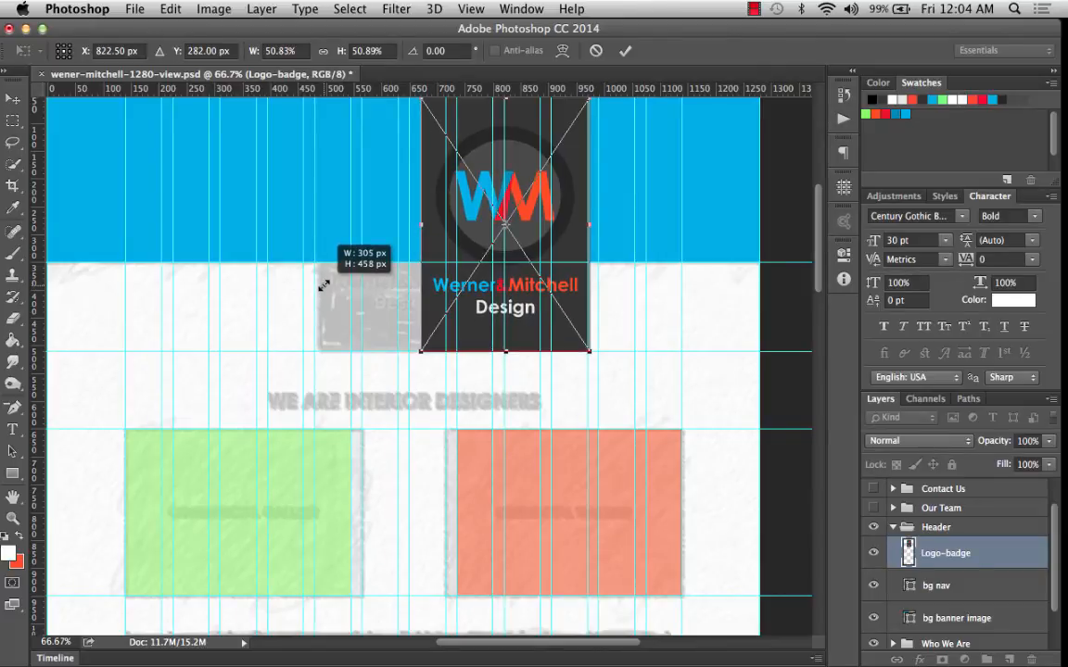
pyautogui.moveTo(323, 286); pyautogui.dragTo(324, 285)
pyautogui.press('Return')
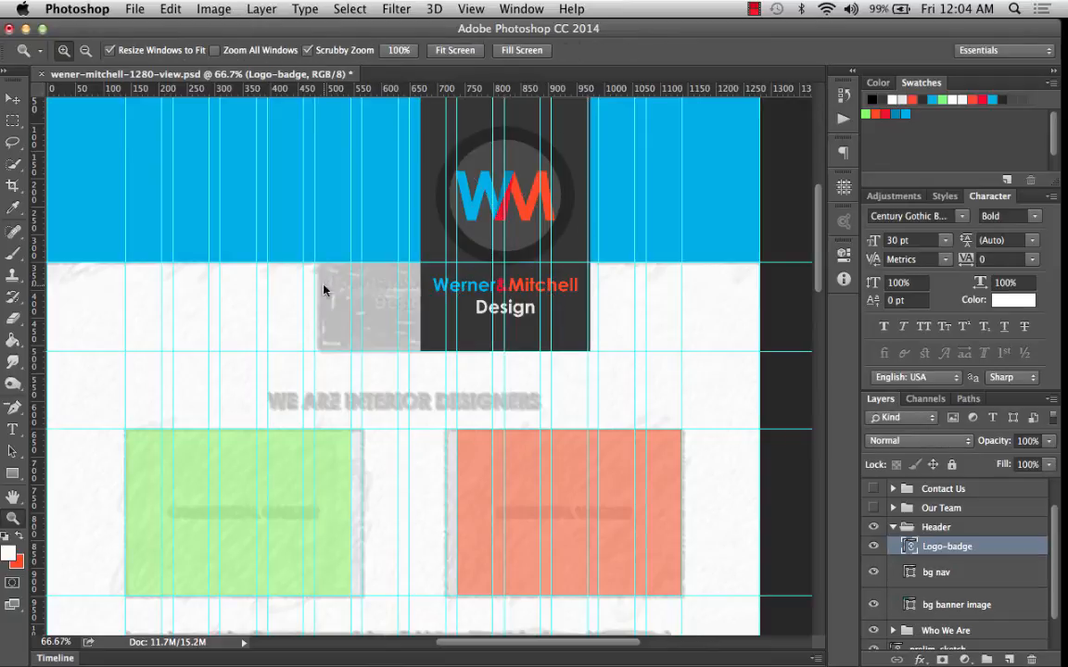
# Check the Snap To options and move the logo badge over the sketched badge, directly below the navigation bar
pyautogui.scroll(3, 443, 289)
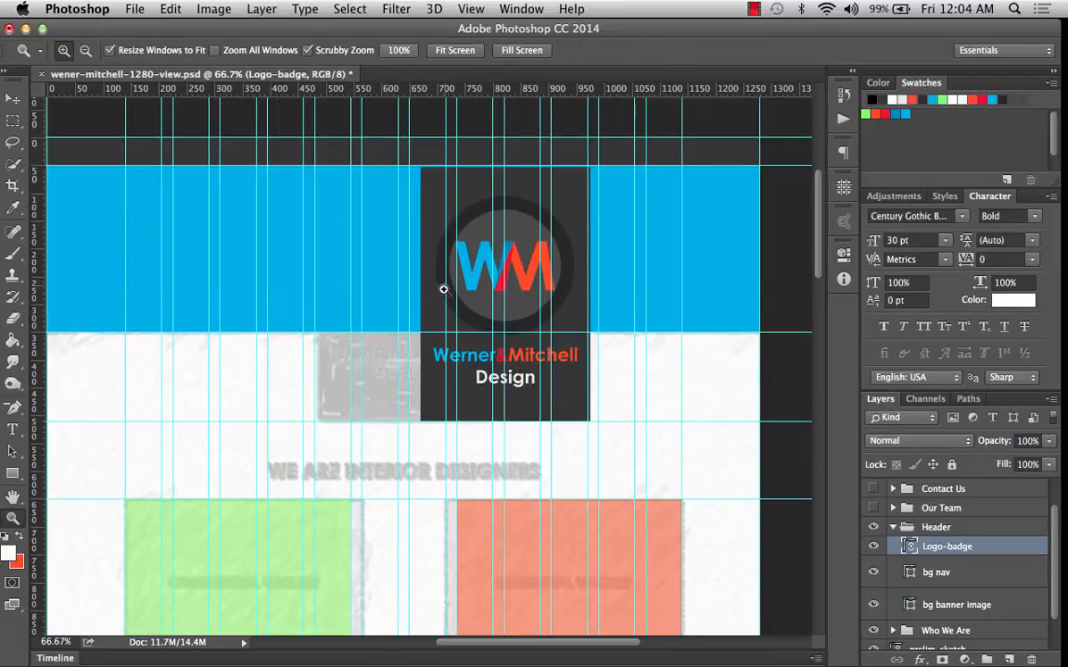
pyautogui.click(471, 8)
pyautogui.moveTo(488, 353)
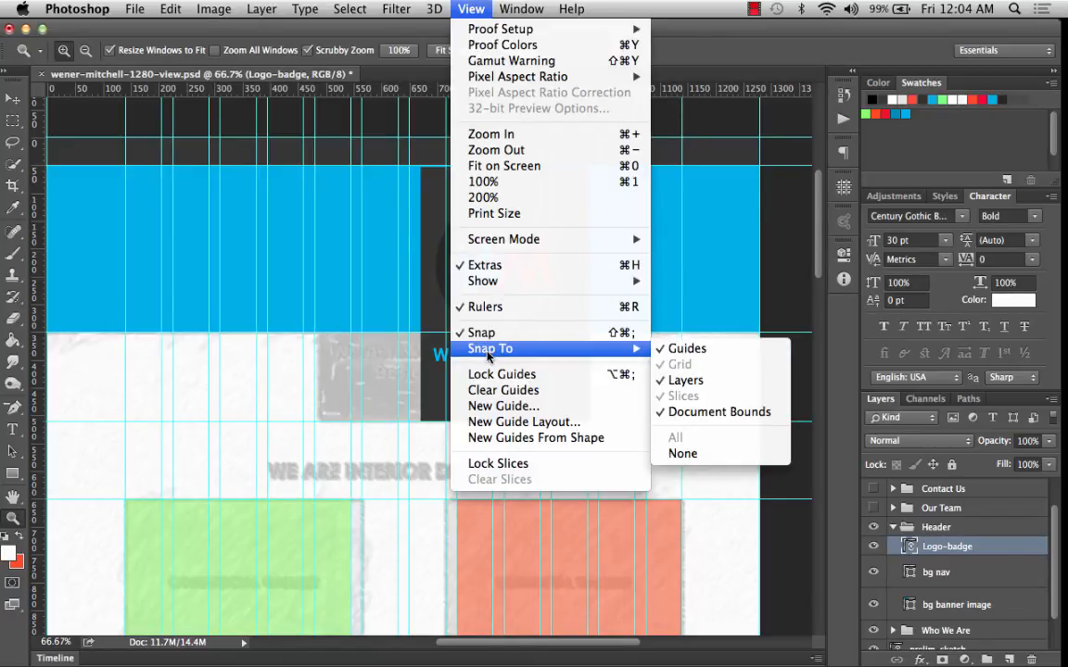
pyautogui.click(472, 8)
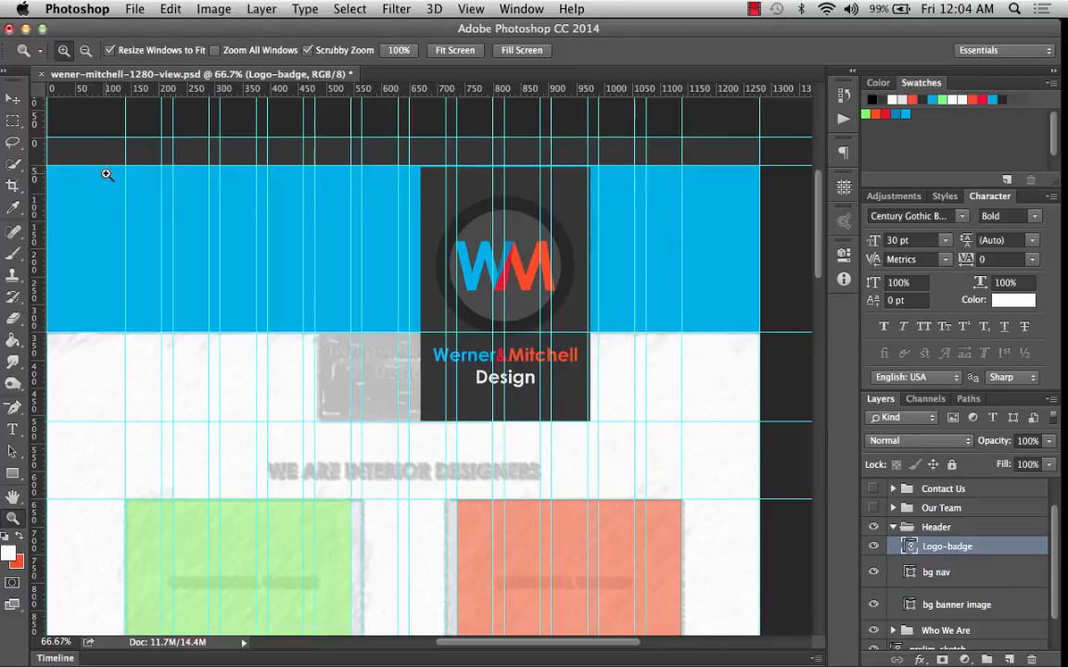
pyautogui.click(18, 99)
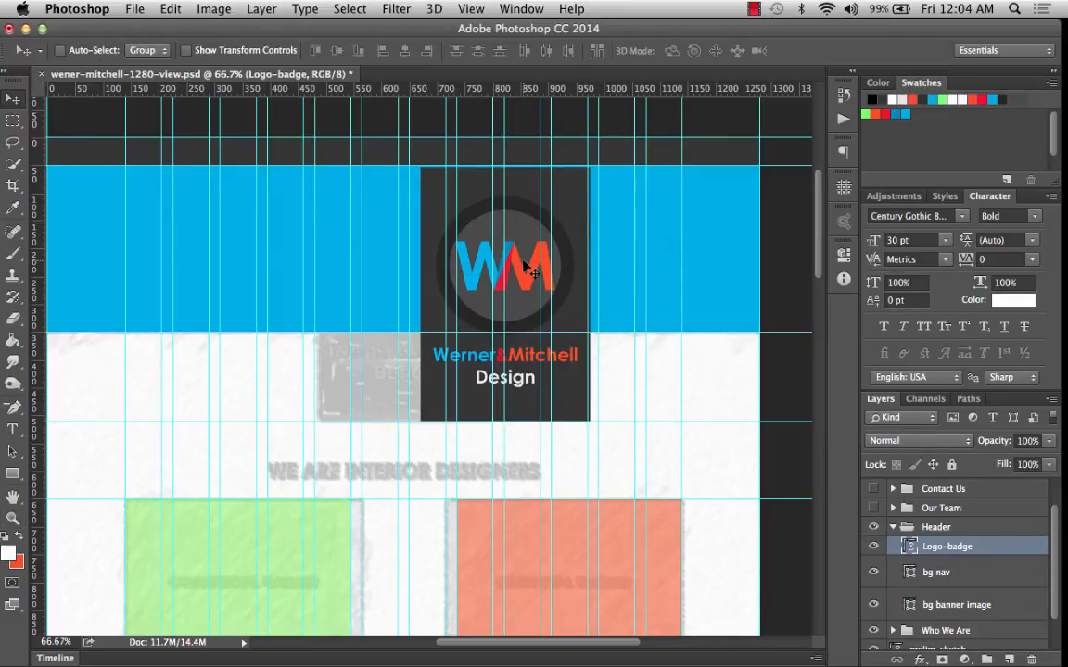
pyautogui.moveTo(526, 267); pyautogui.dragTo(418, 260)
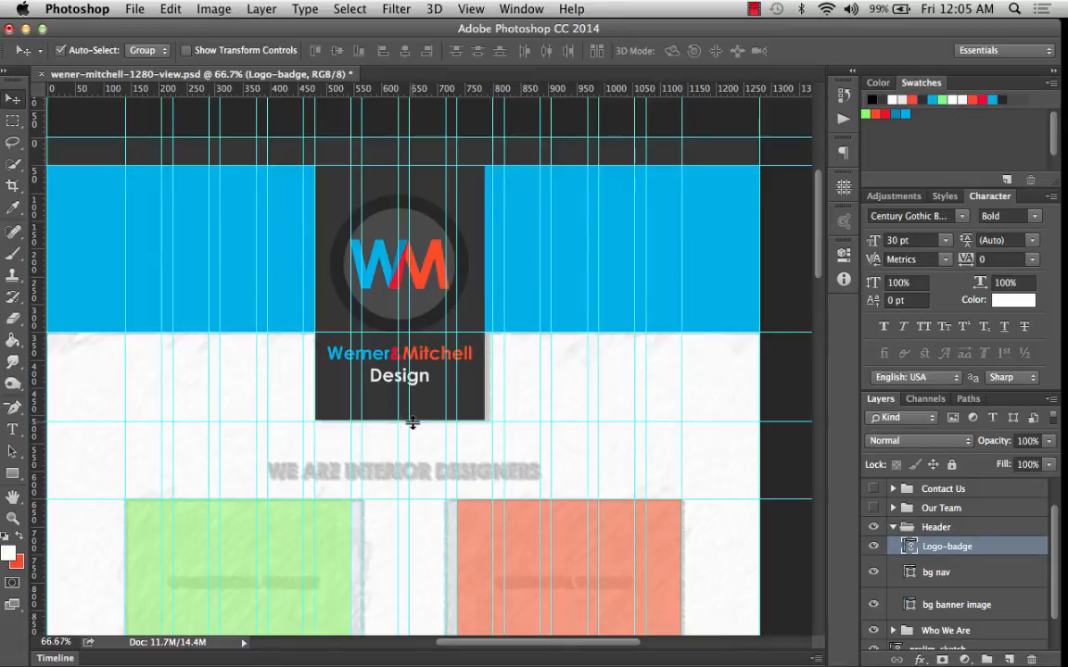
# Scale the logo badge up to about 321 × 482 px so it covers the sketched badge
pyautogui.click(172, 9)
pyautogui.moveTo(223, 364)
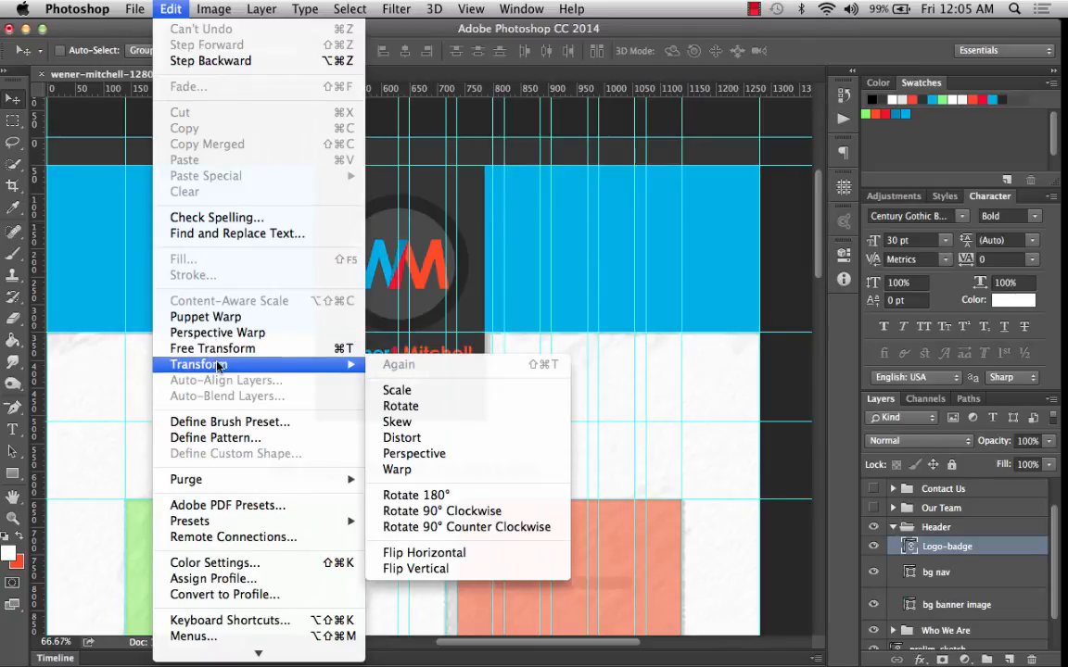
pyautogui.click(435, 392)
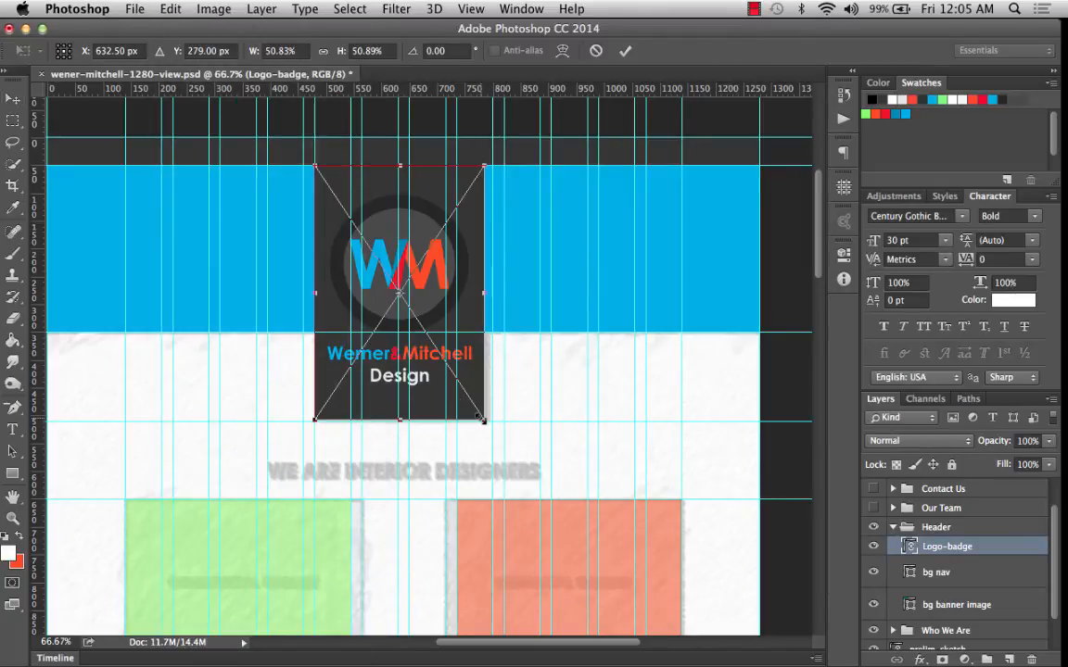
pyautogui.moveTo(482, 419); pyautogui.dragTo(494, 432)
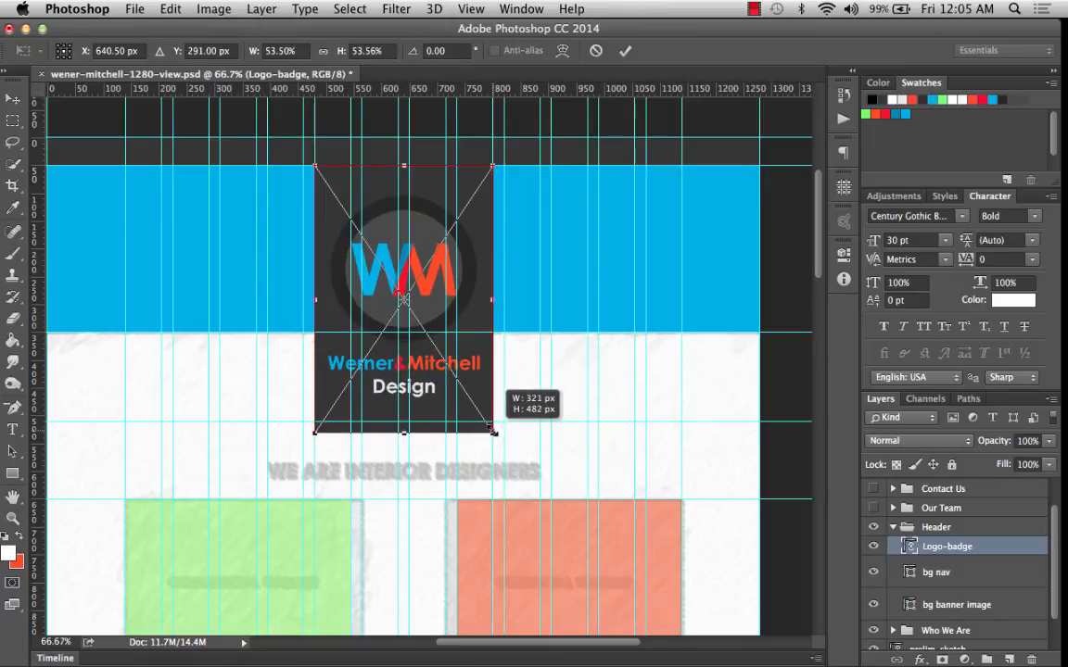
pyautogui.moveTo(494, 432); pyautogui.dragTo(494, 432)
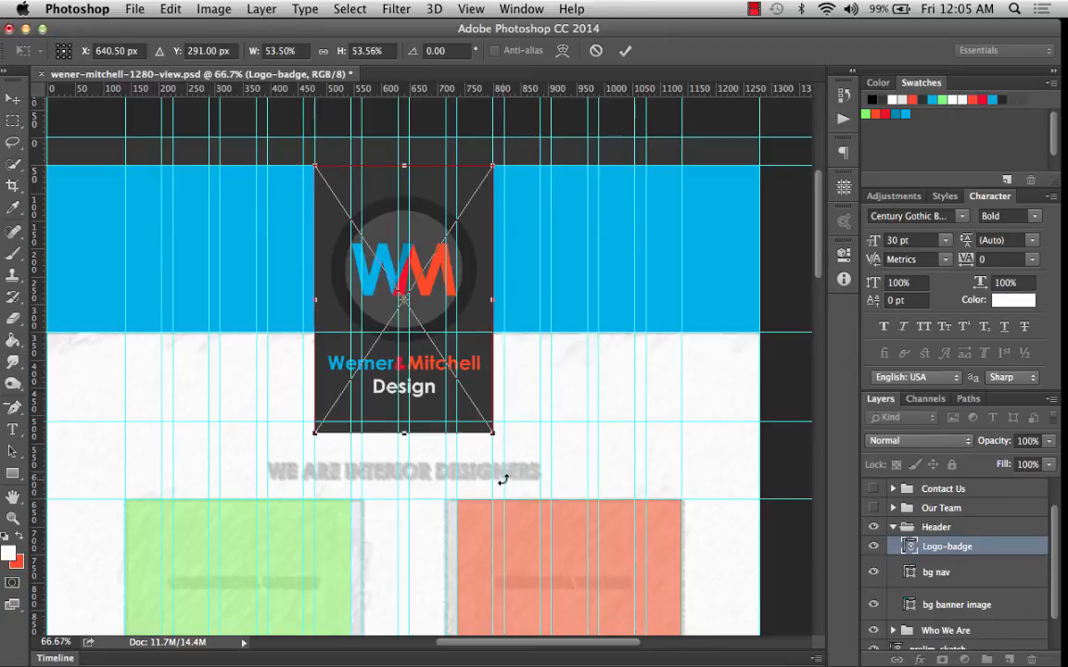
pyautogui.press('Return')
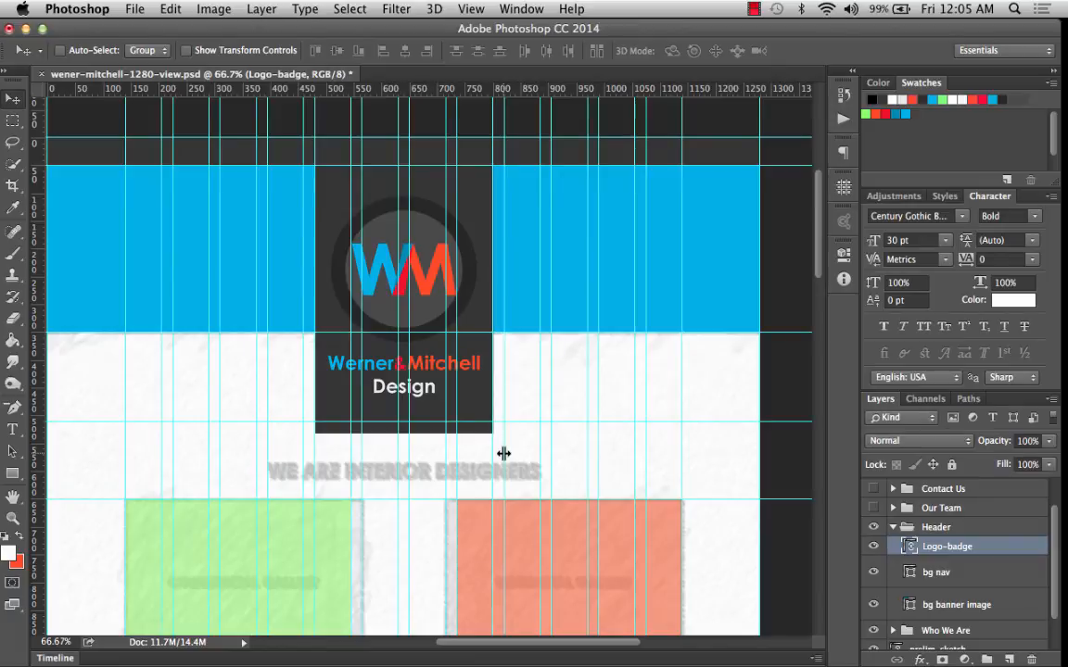
# Hide the guides to review the header with its logo badge, and collapse the Header group
pyautogui.click(470, 9)
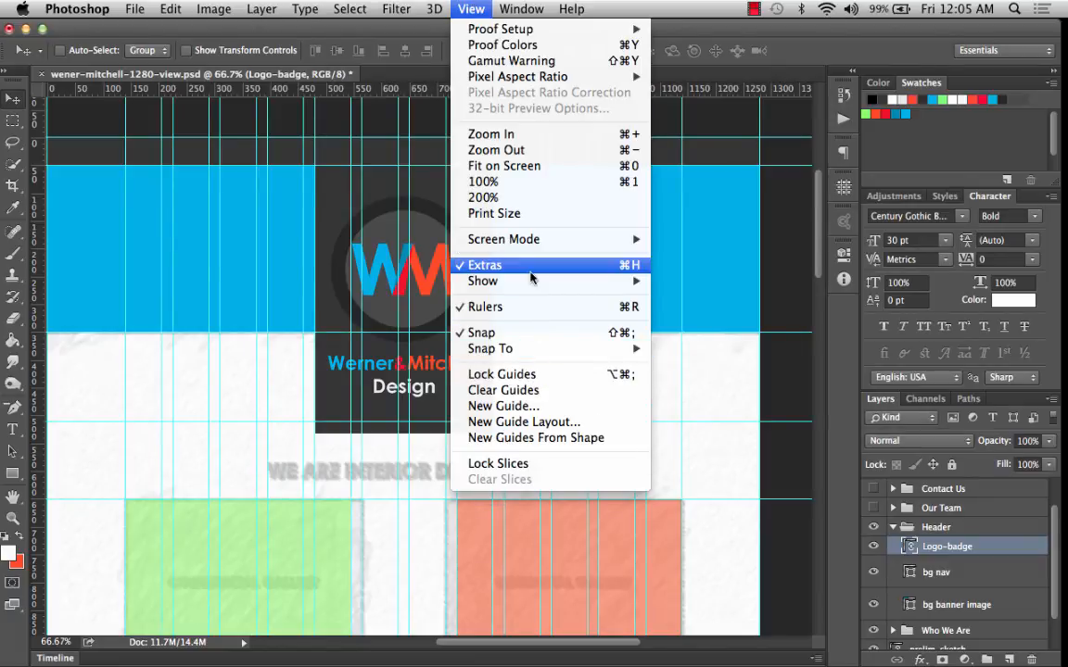
pyautogui.moveTo(528, 284)
pyautogui.click(691, 344)
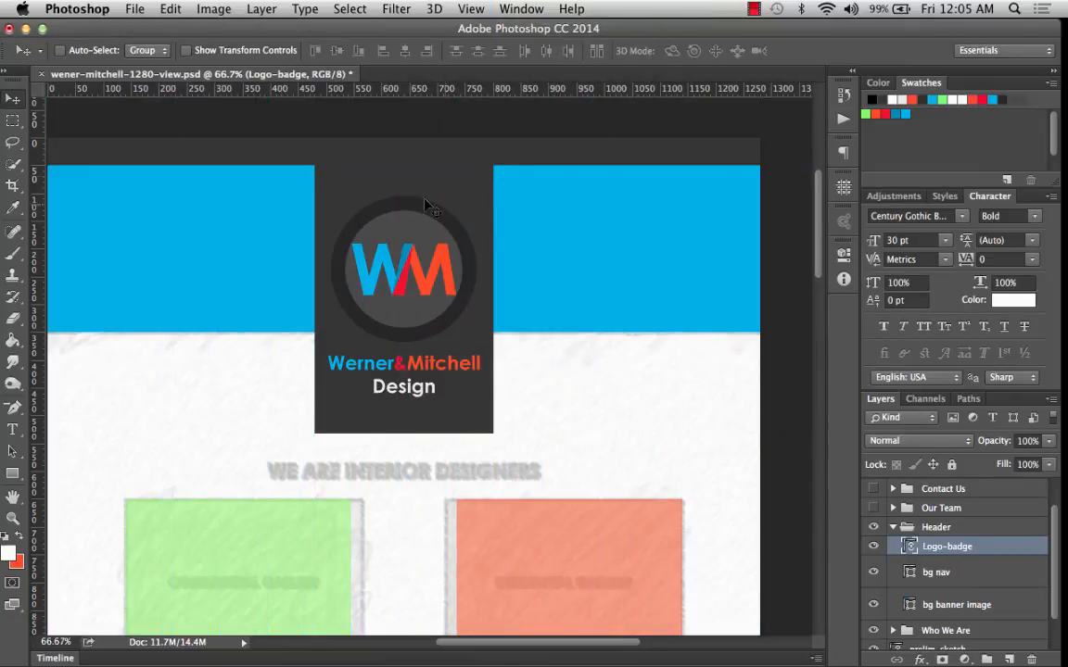
pyautogui.keyDown('alt'); pyautogui.click(299, 422); pyautogui.keyUp('alt')
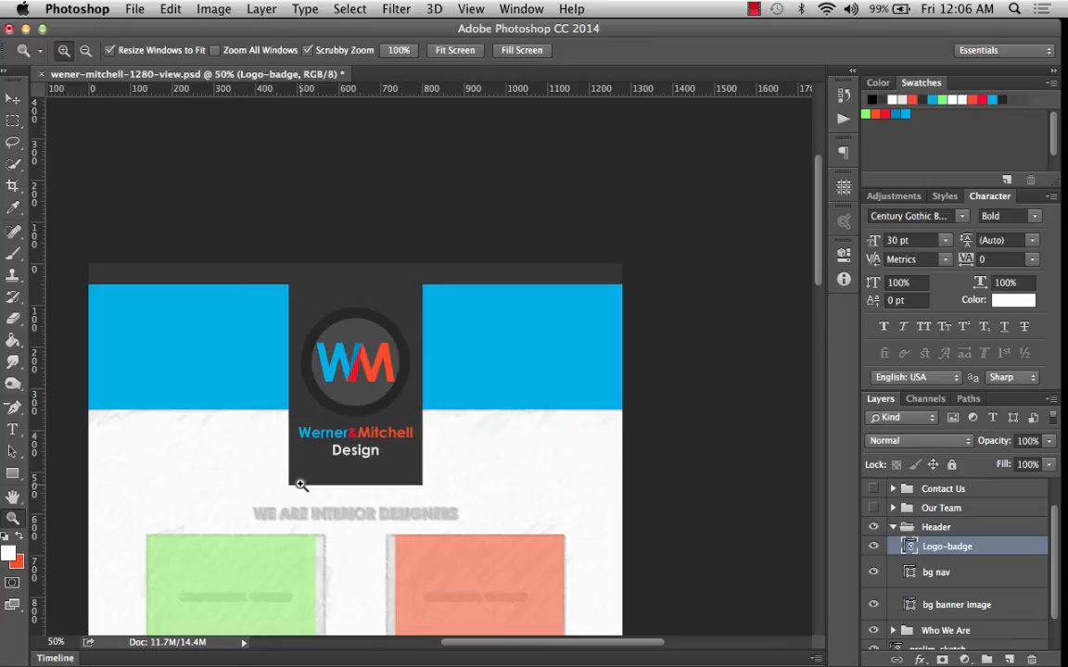
pyautogui.scroll(-5, 301, 485)
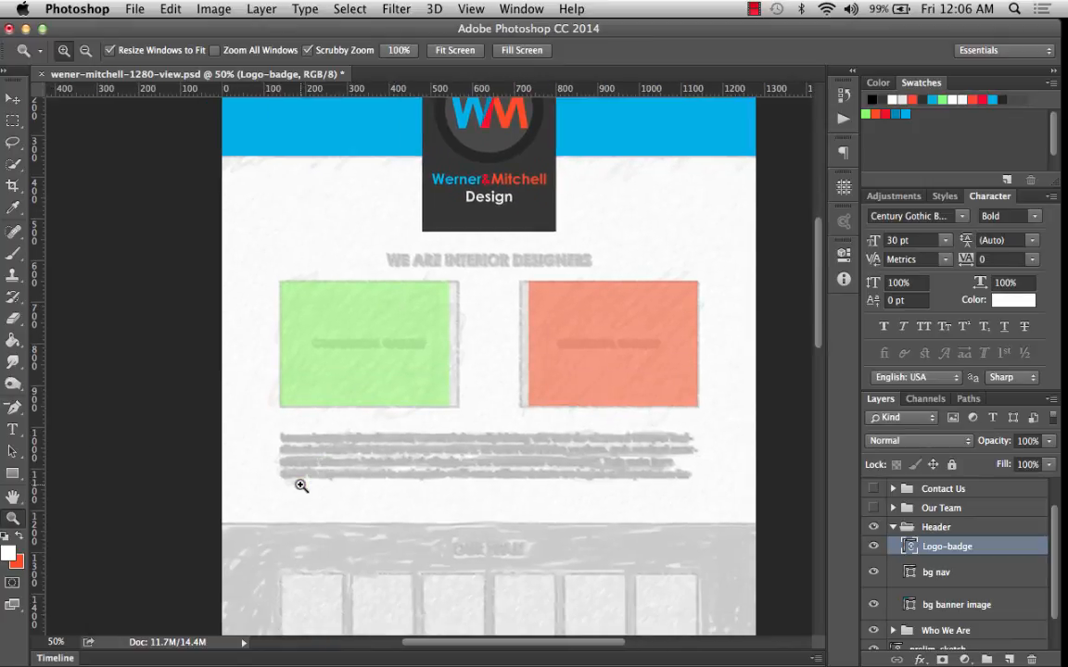
pyautogui.scroll(3, 581, 326)
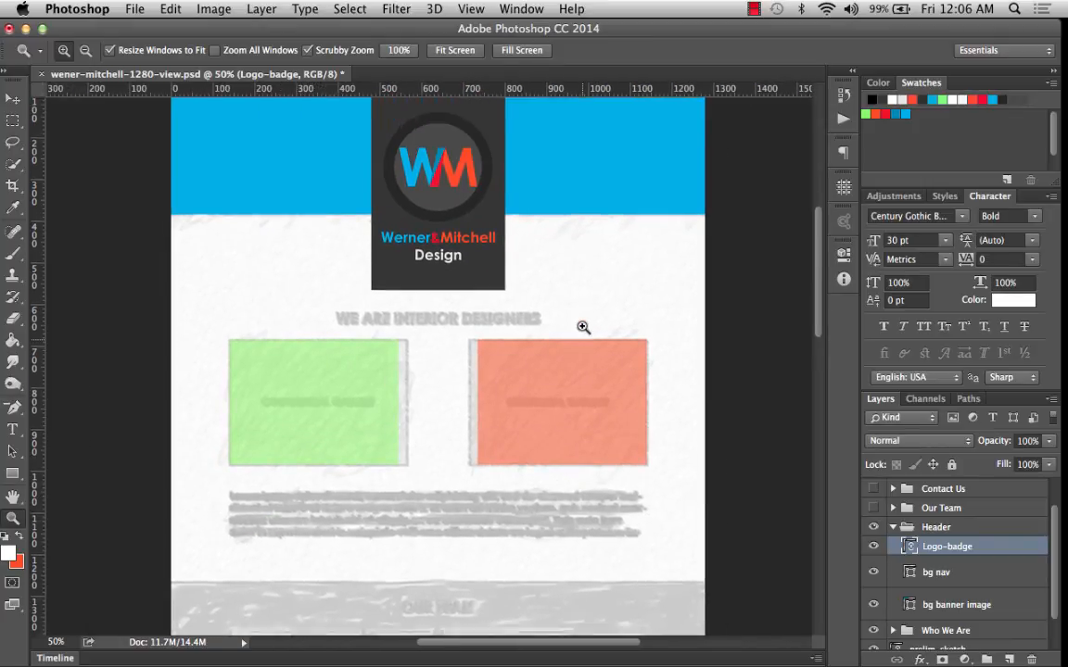
pyautogui.click(892, 526)
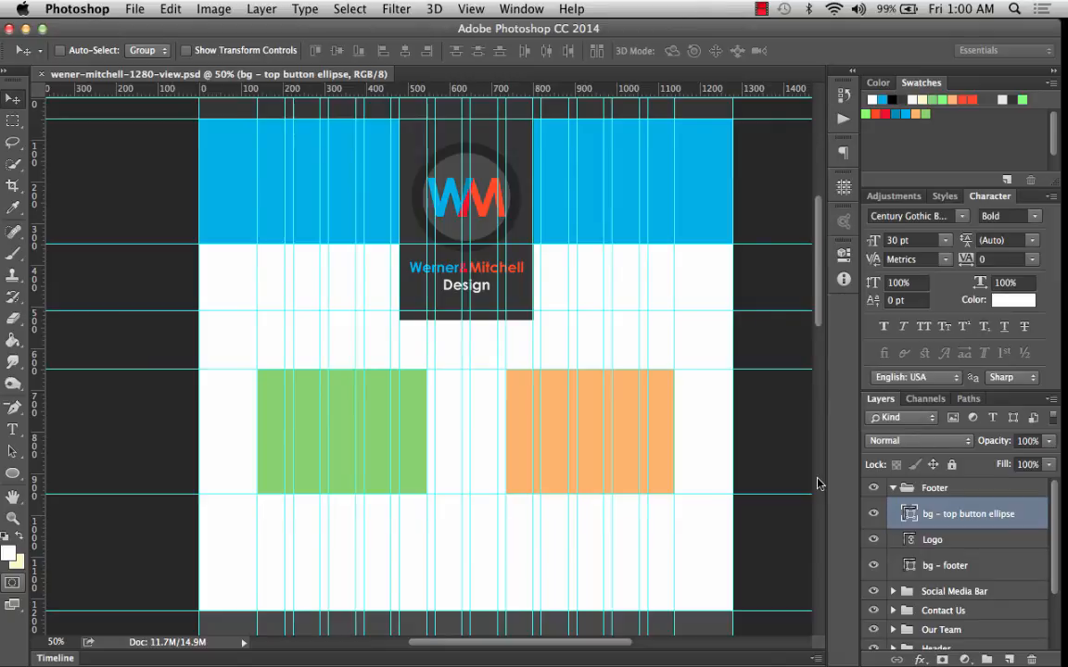
# Expand the Social Media Bar, Contact Us and Our Team groups to inspect their layers
pyautogui.press('super')
pyautogui.click(893, 592)
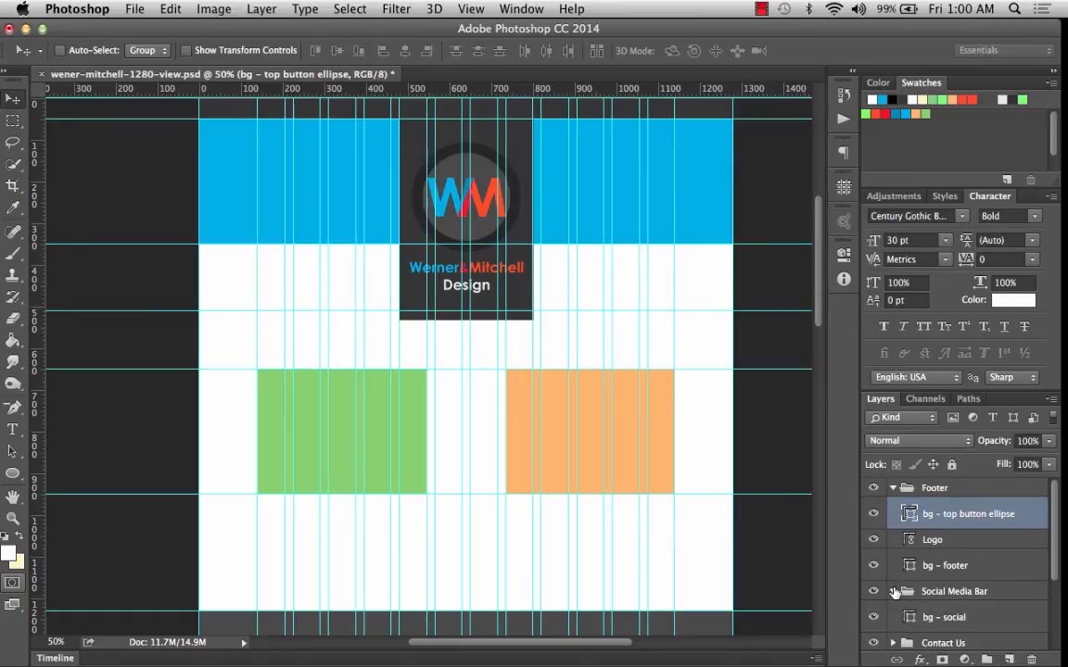
pyautogui.scroll(-2, 894, 612)
pyautogui.click(892, 591)
pyautogui.scroll(-3, 892, 594)
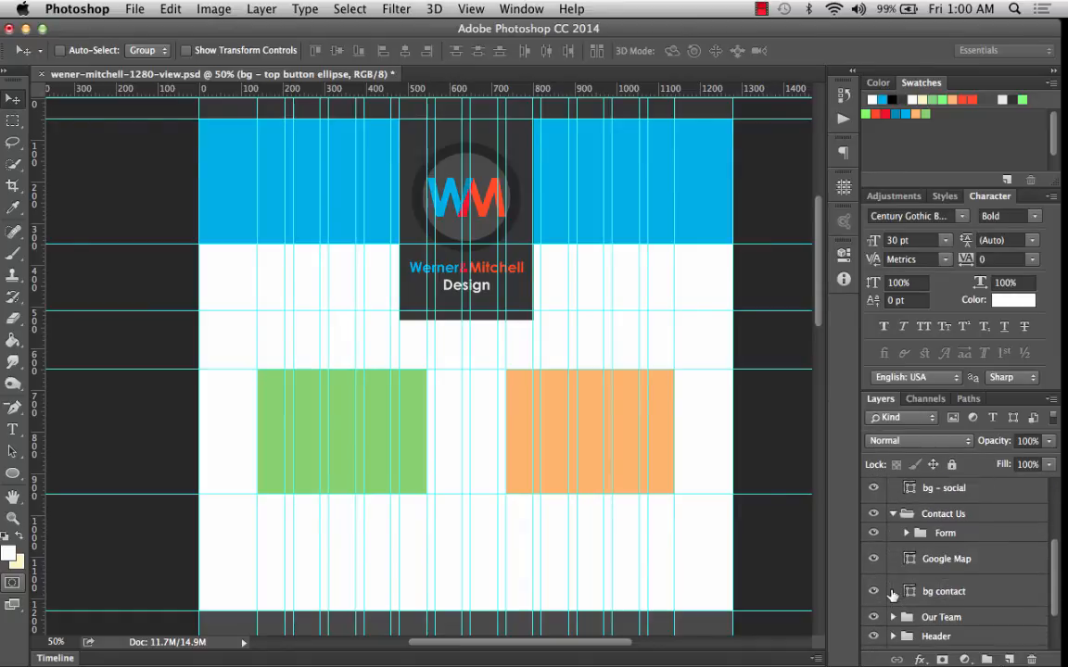
pyautogui.scroll(-3, 891, 616)
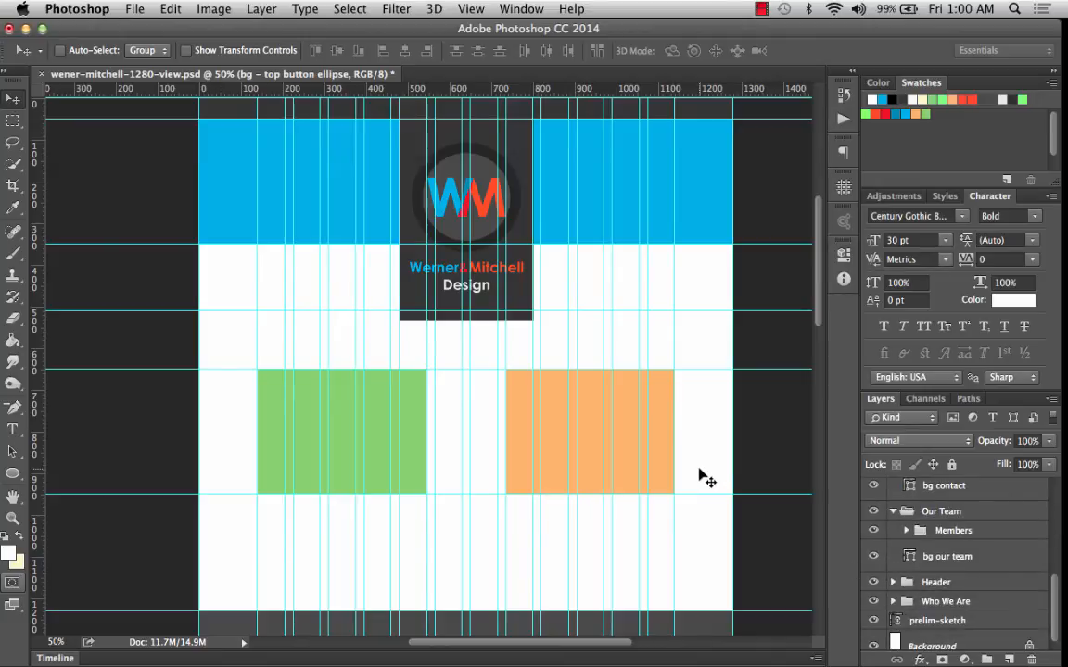
# Examine the mockup's sections down to the footer, comparing the gallery, team, contact form, social bar and footer shapes with the sketch
pyautogui.click(13, 120)
pyautogui.scroll(-5, 403, 464)
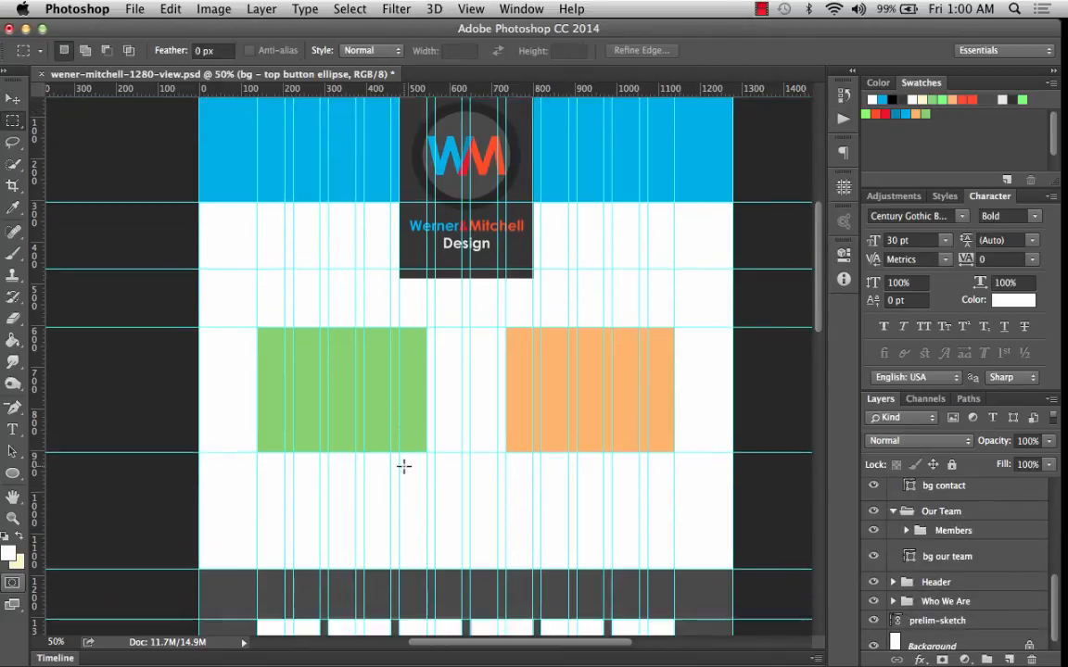
pyautogui.scroll(-10, 403, 465)
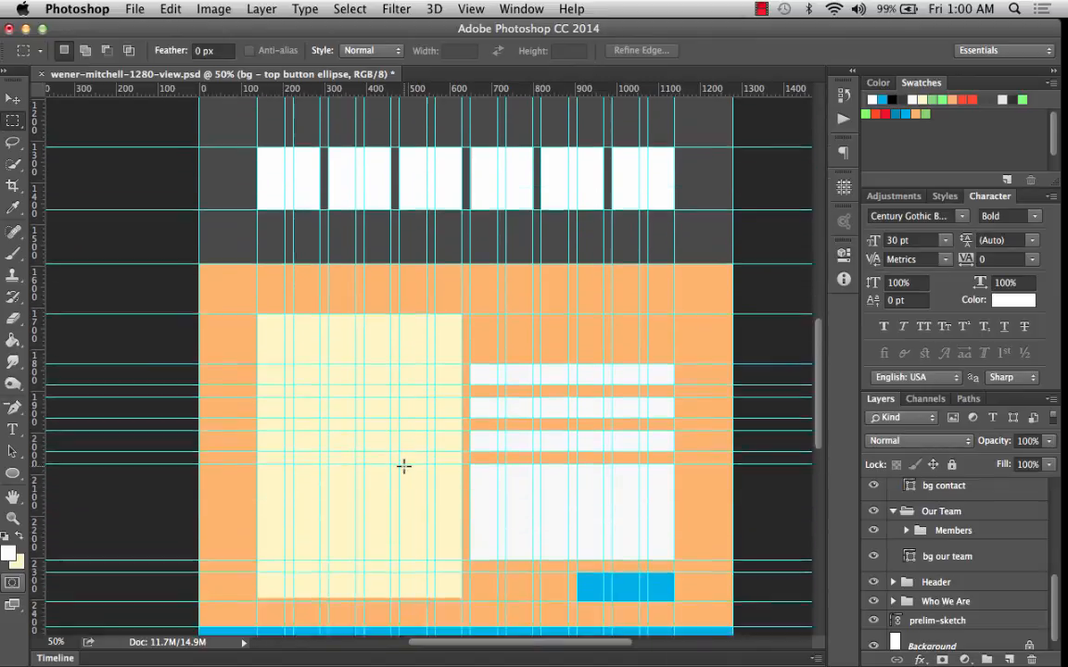
pyautogui.scroll(-6, 403, 465)
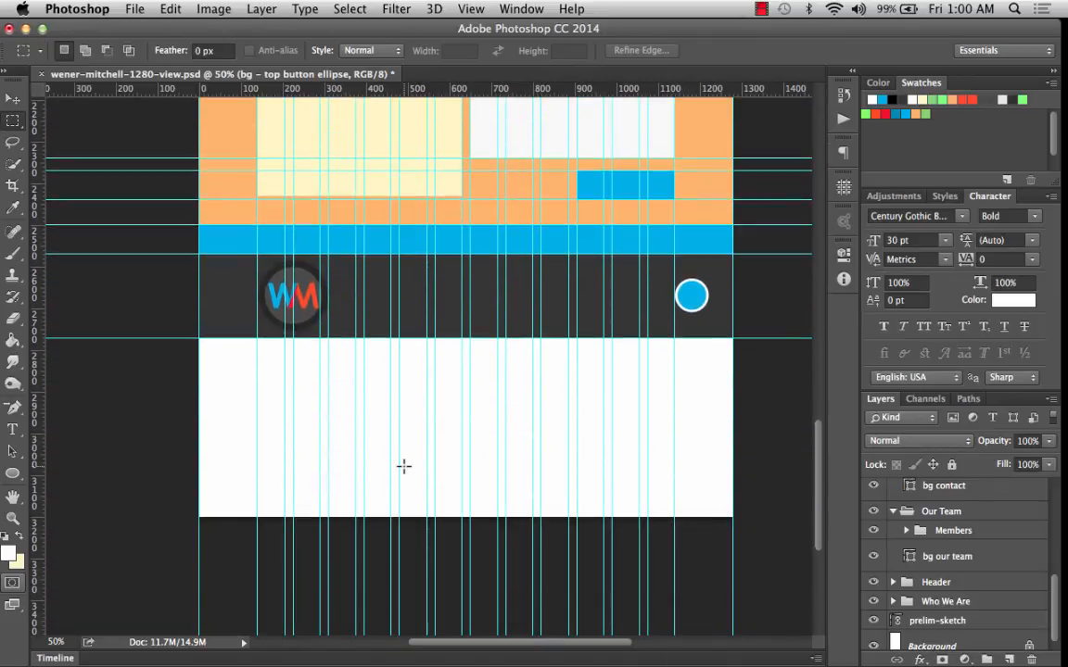
pyautogui.scroll(6, 477, 365)
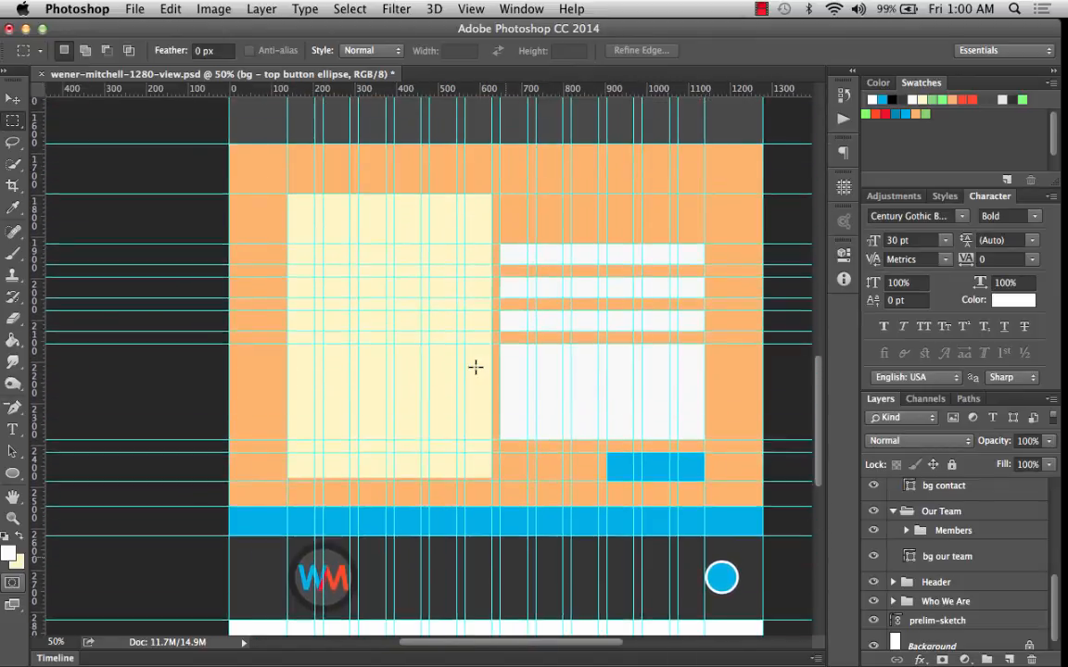
pyautogui.hscroll(2, 475, 367)
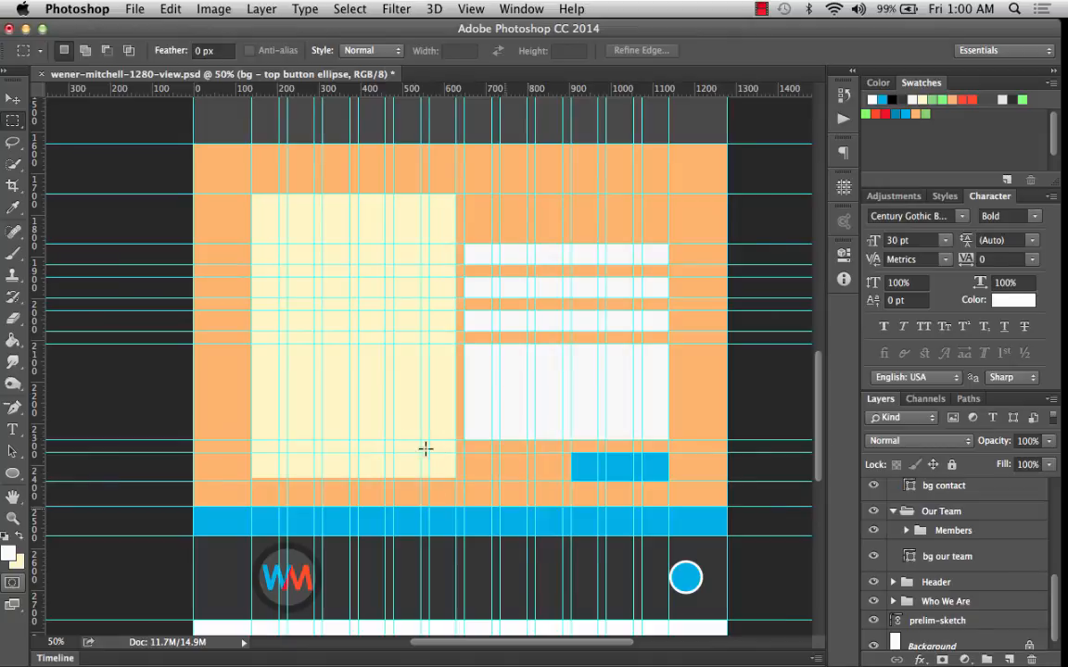
pyautogui.scroll(-1, 482, 501)
pyautogui.scroll(3, 546, 552)
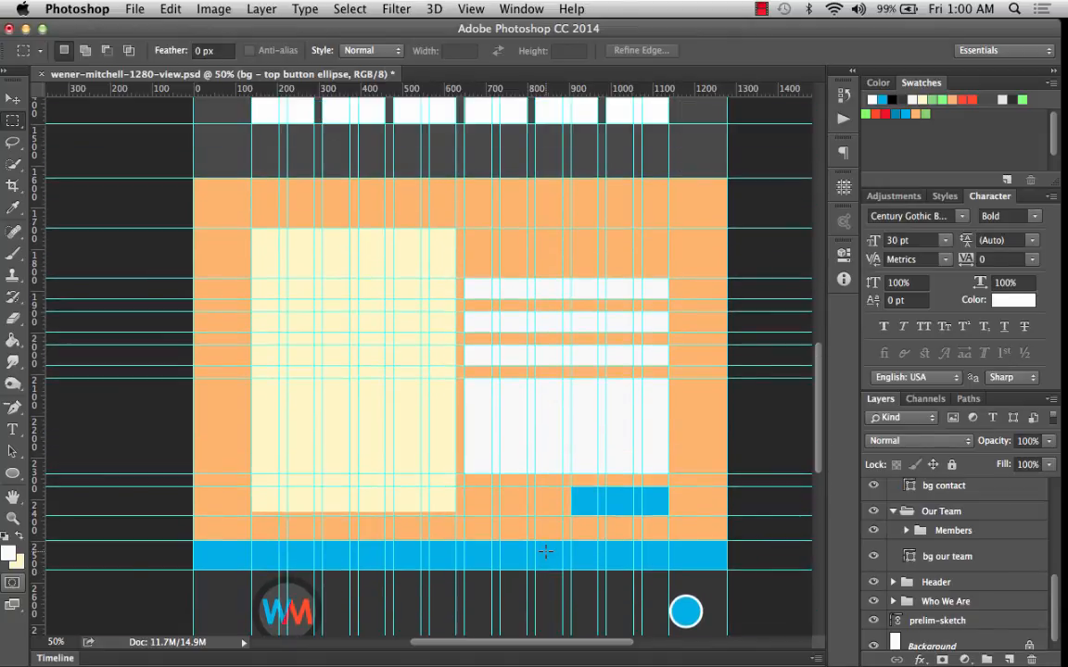
pyautogui.scroll(2, 545, 552)
pyautogui.scroll(-3, 546, 551)
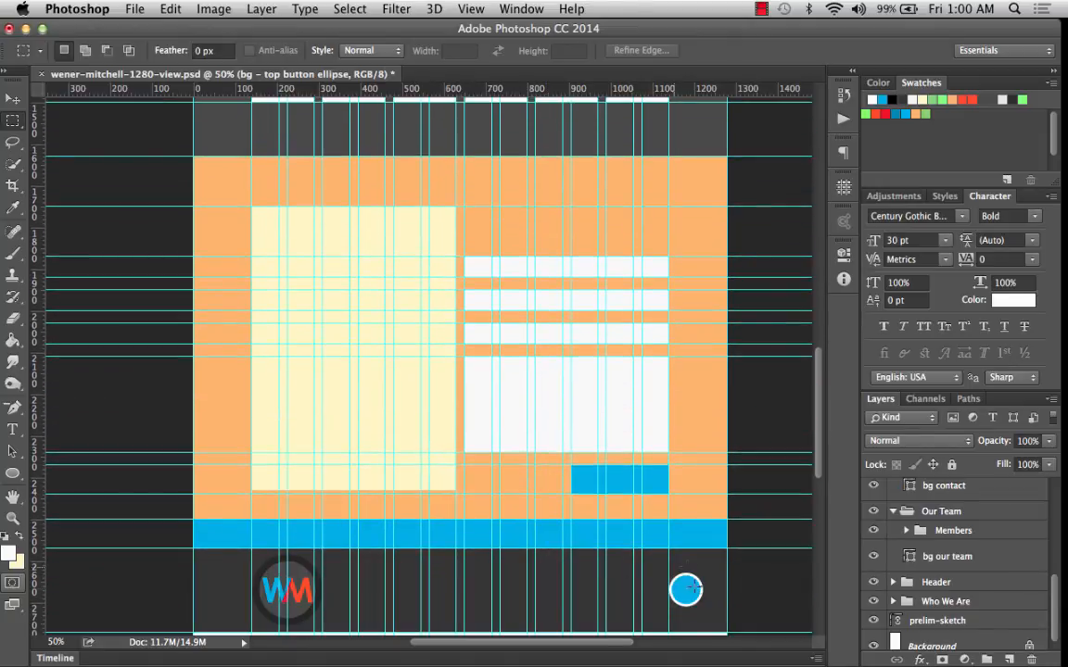
pyautogui.scroll(10, 615, 345)
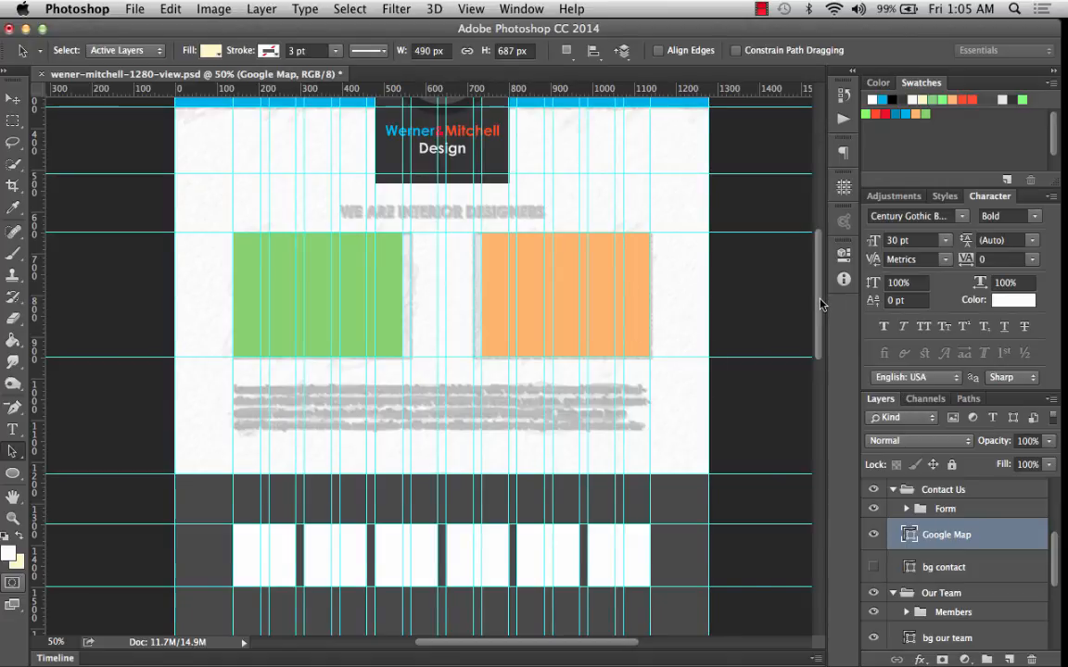
pyautogui.moveTo(820, 298); pyautogui.dragTo(838, 366)
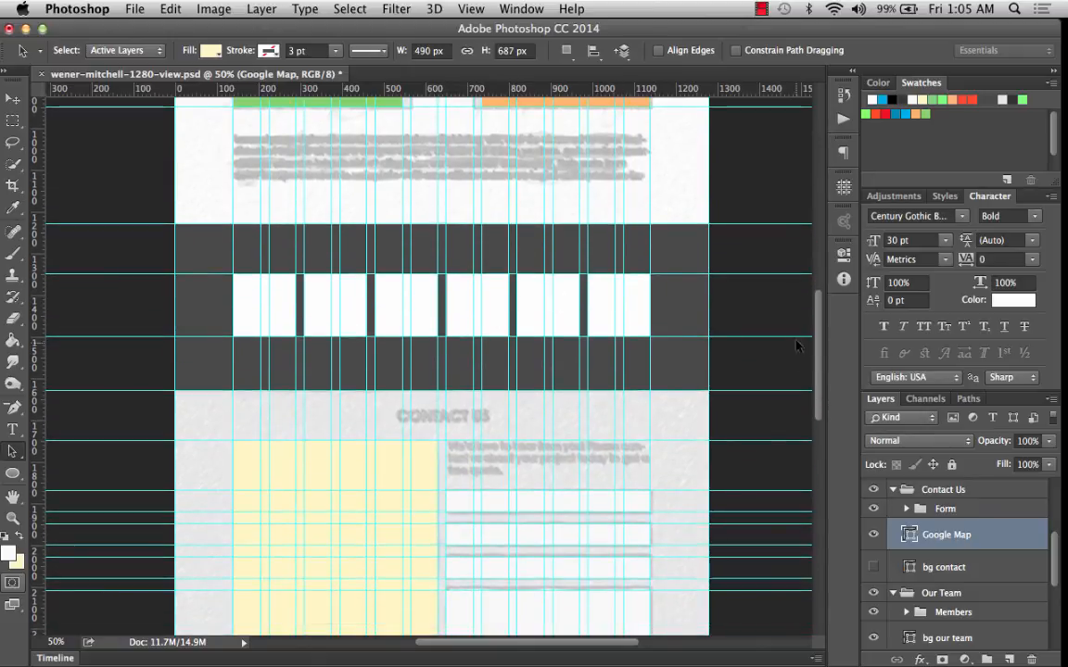
pyautogui.moveTo(819, 346); pyautogui.dragTo(835, 421)
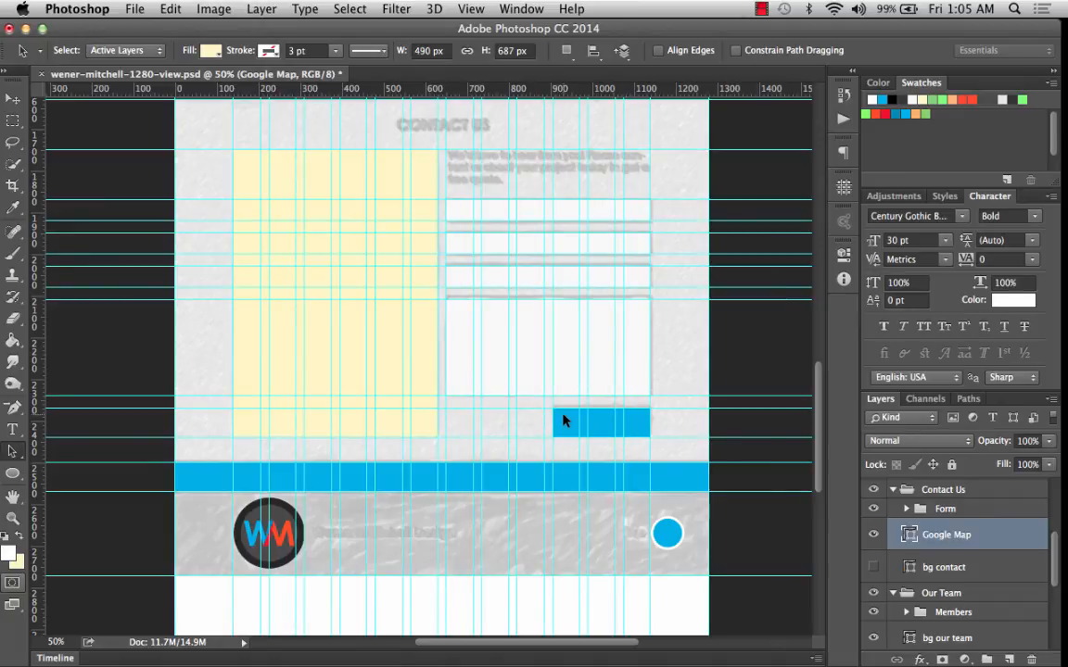